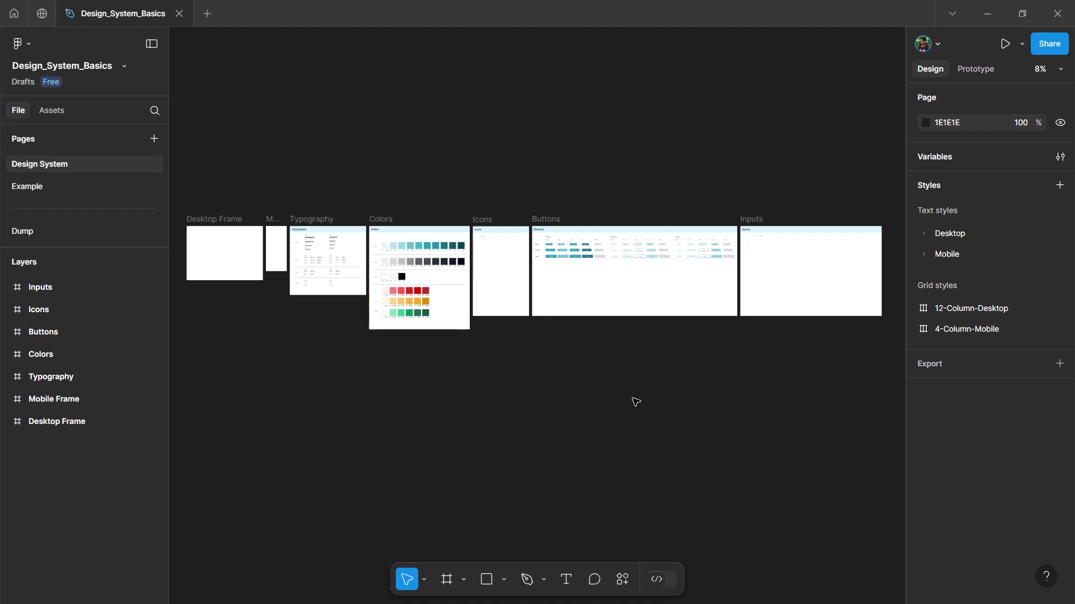
Add a text reading "Title" below the Default column heading in the Inputs frame
scroll(610, 219, up, 5)
scroll(598, 364, right, 5)
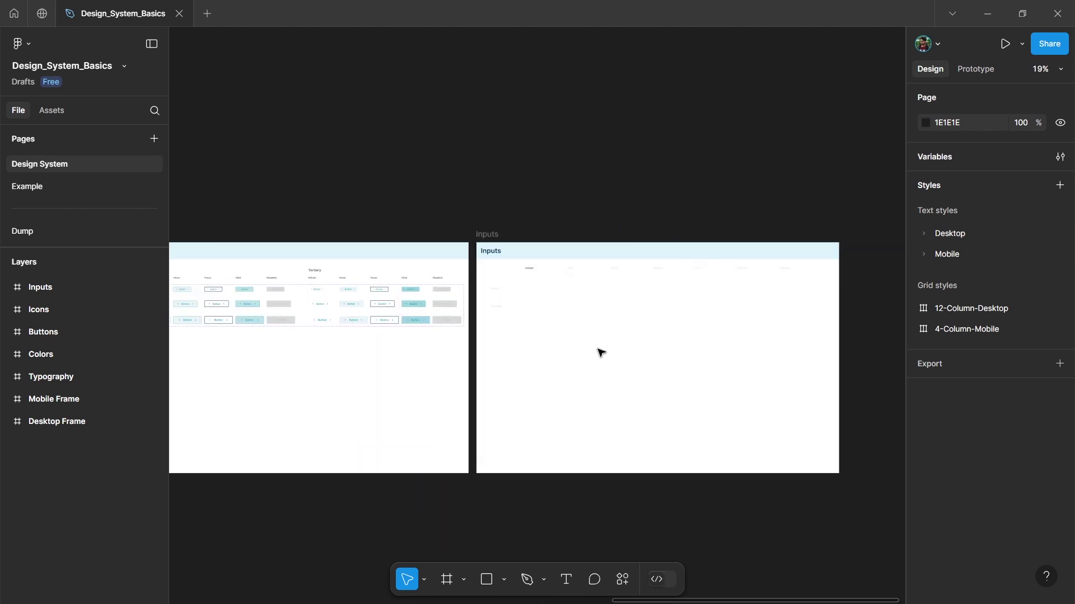
scroll(600, 353, up, 5)
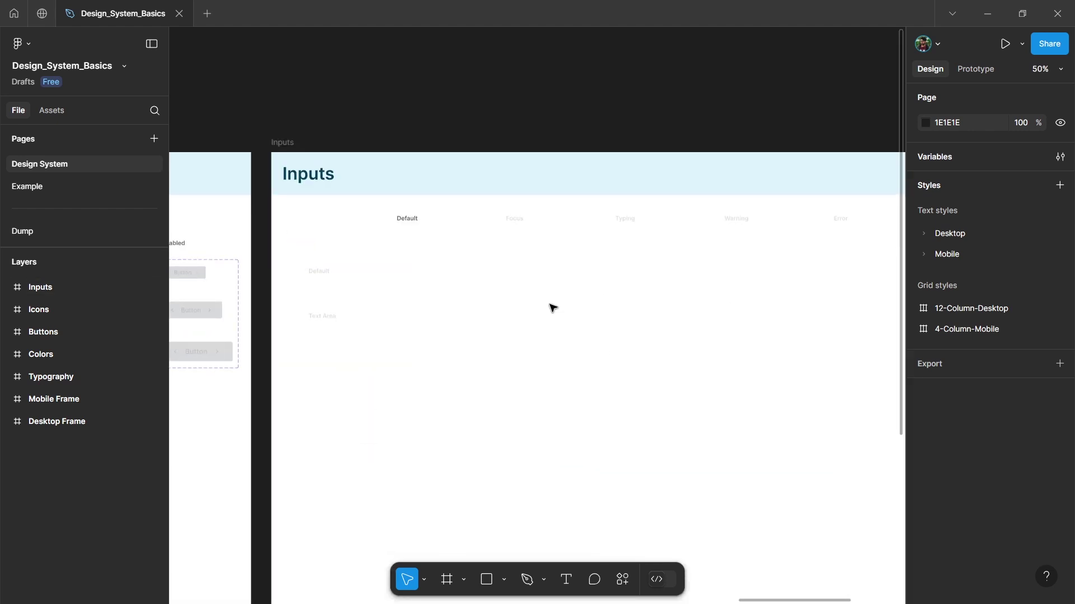
scroll(549, 304, up, 3)
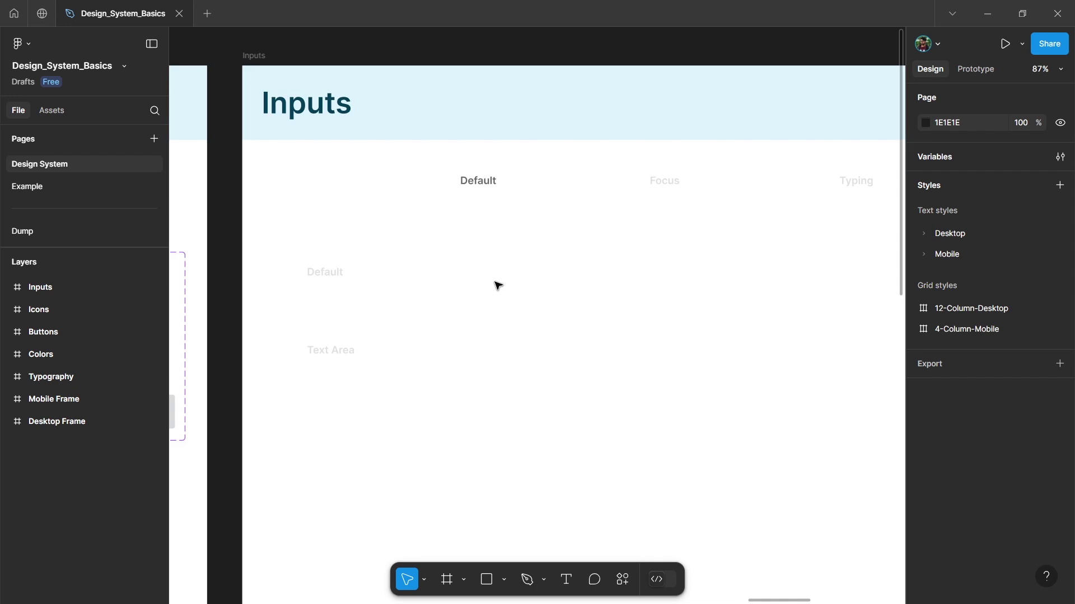
key(t)
click(458, 249)
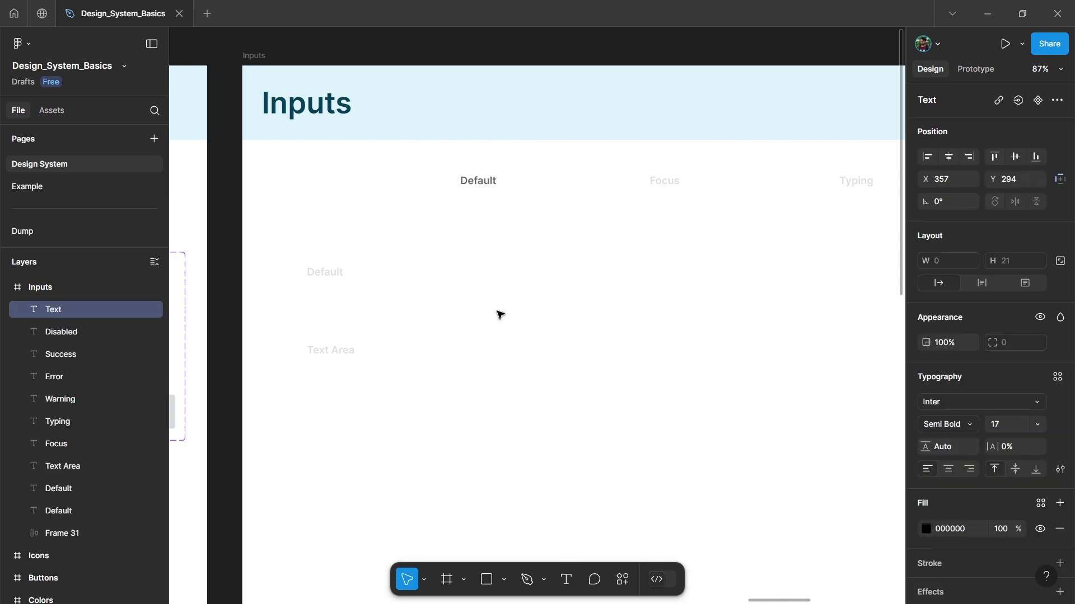
key(Escape)
scroll(448, 249, up, 3)
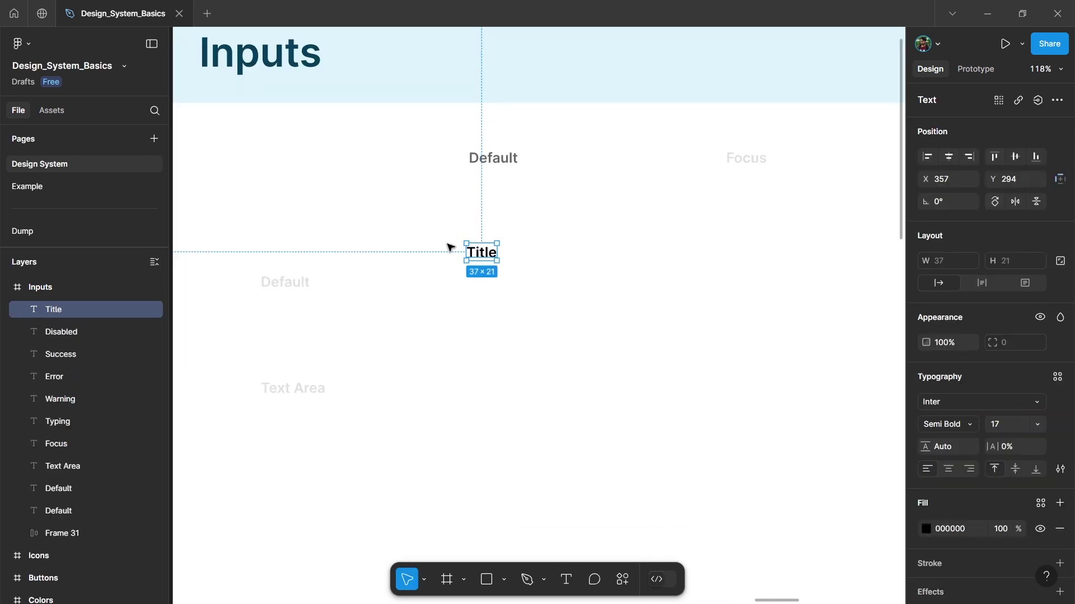
Apply the Desktop/Body/Body 02_m text style to the Title text
click(1057, 376)
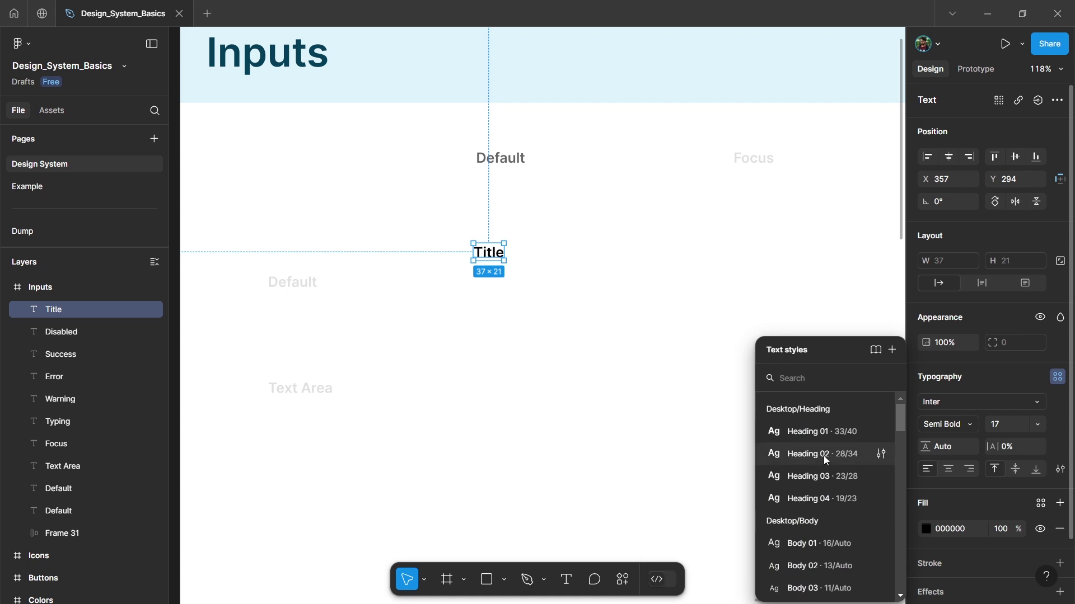
scroll(827, 479, down, 5)
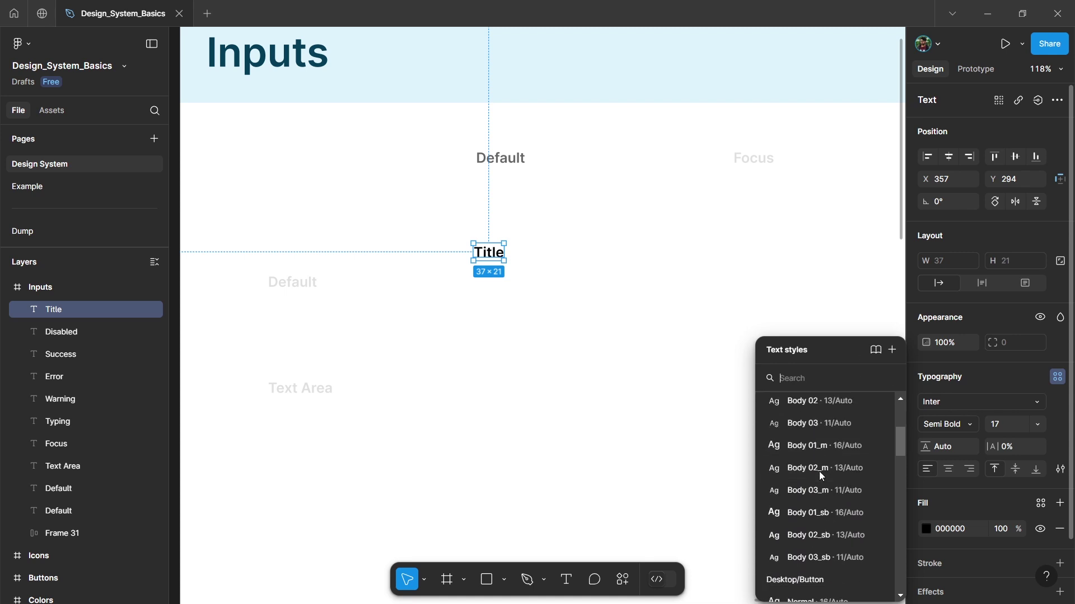
scroll(811, 473, up, 5)
scroll(811, 470, down, 4)
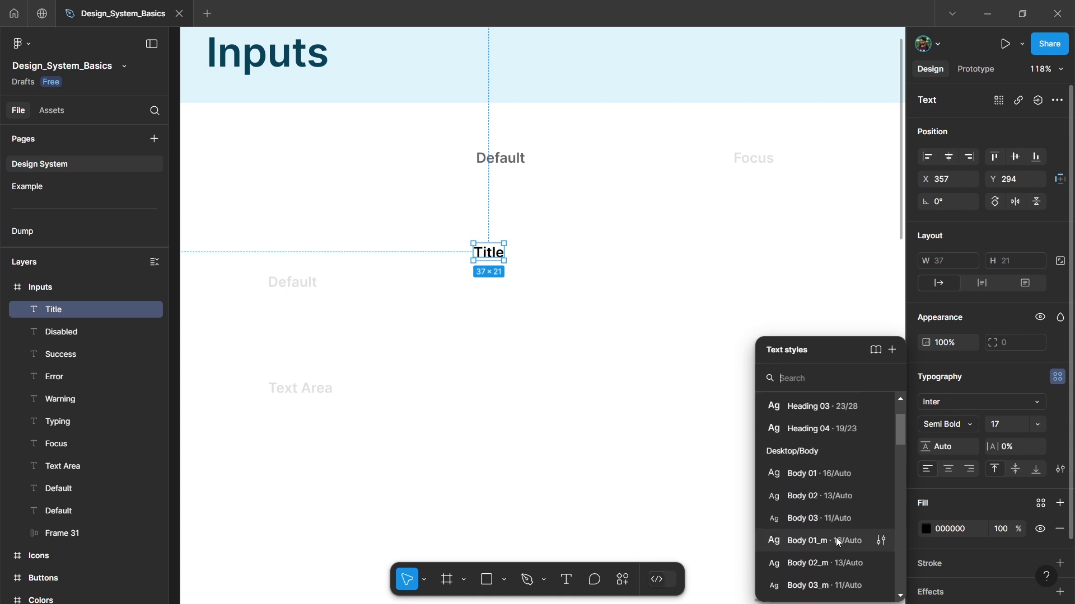
click(813, 424)
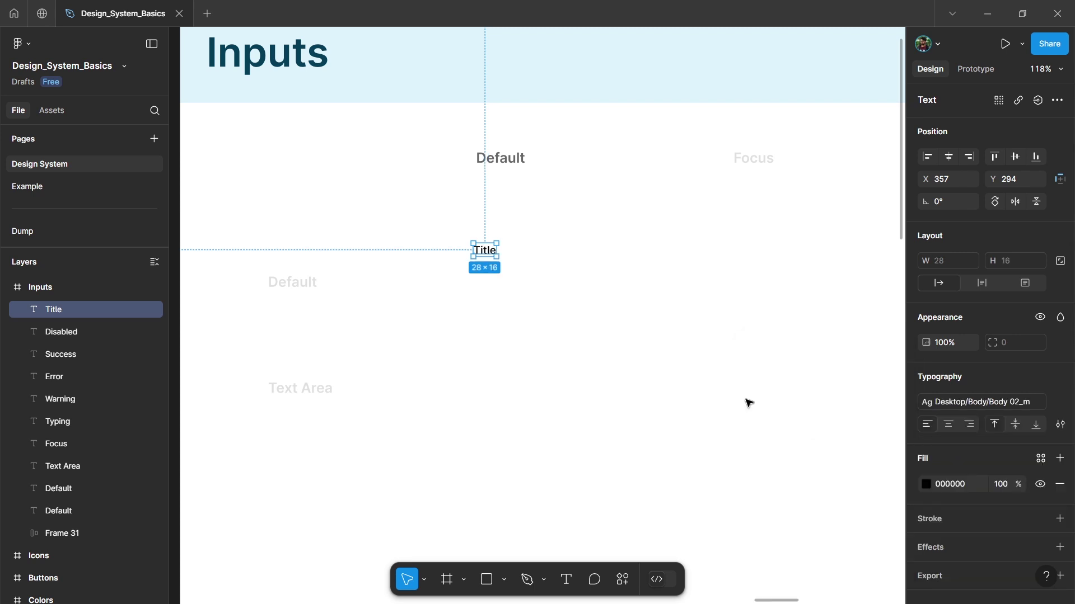
Duplicate the Title text directly below the original and change the copy's wording to "Input Text"
scroll(505, 262, up, 5)
drag(505, 261, 505, 307)
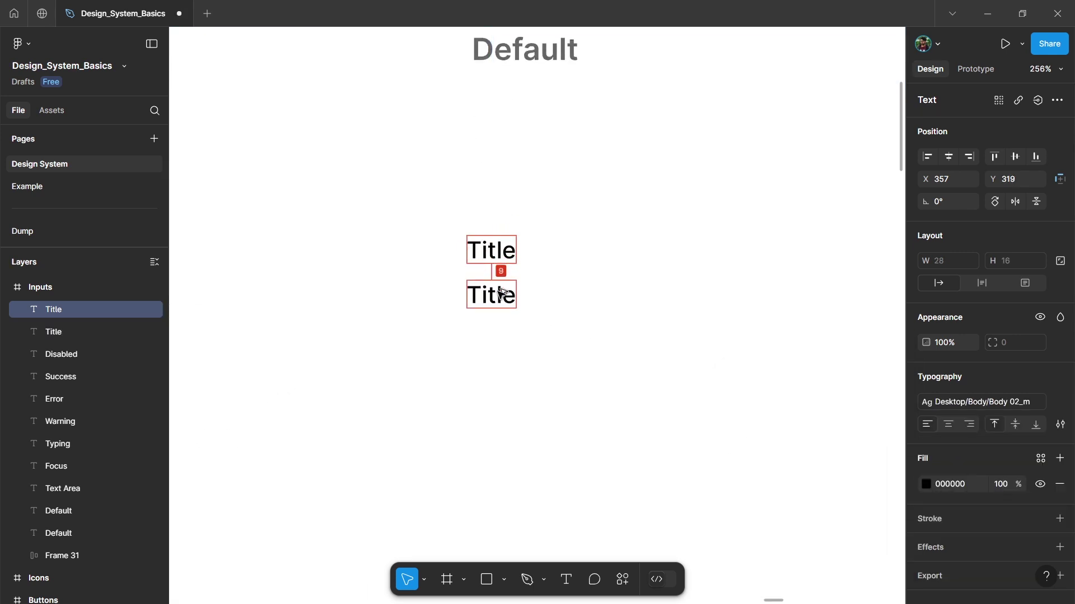
double_click(506, 305)
text(In)
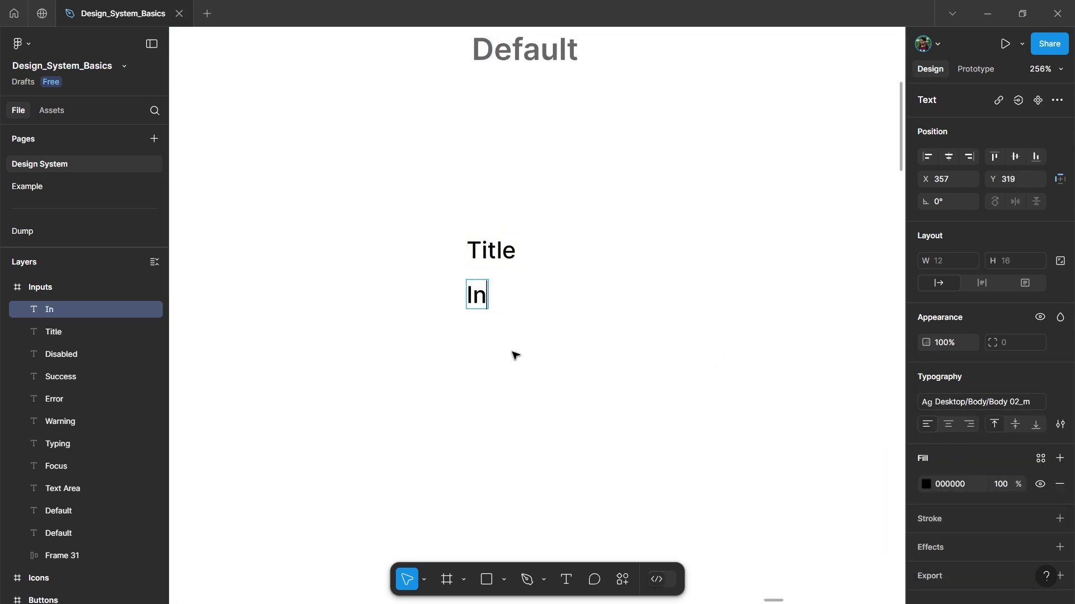
text(put T)
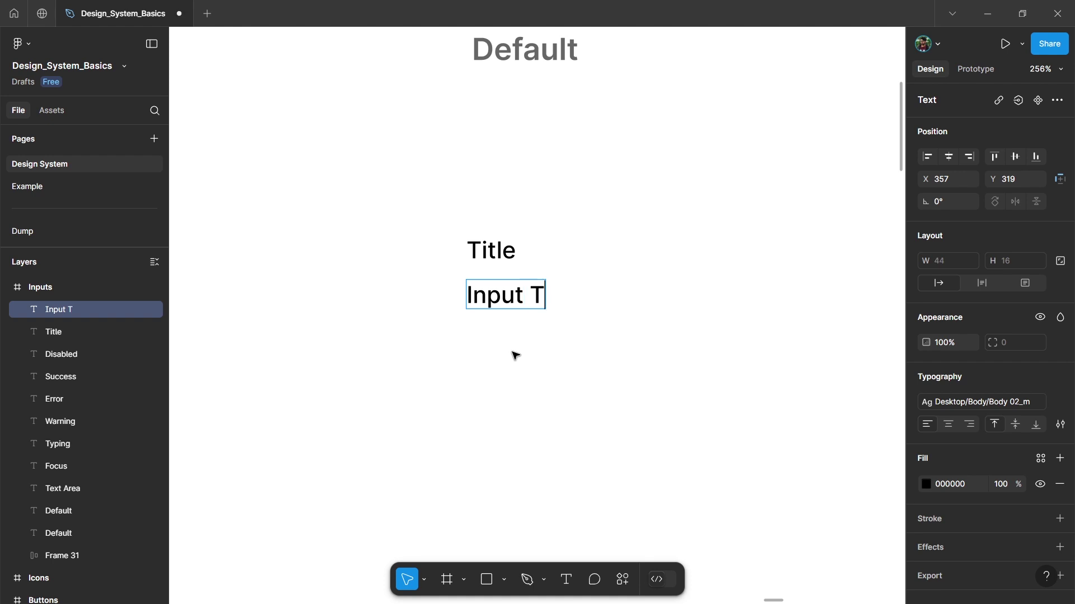
text(ext)
key(Escape)
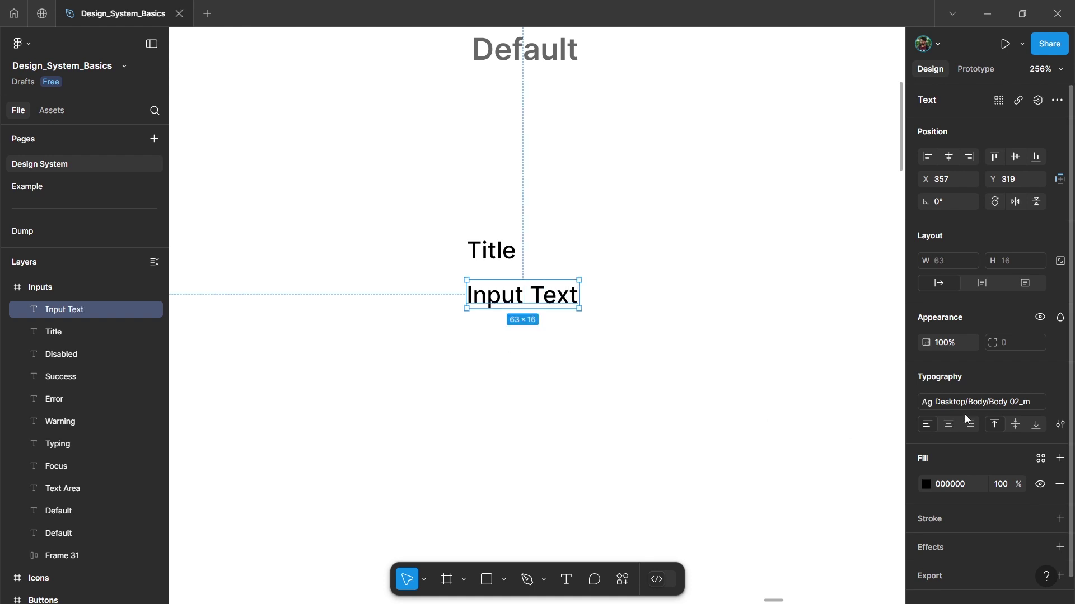
Apply the Desktop/Input/Text 01 style to the Input Text label and nudge it slightly to the right
click(985, 402)
scroll(832, 459, down, 3)
scroll(814, 462, down, 5)
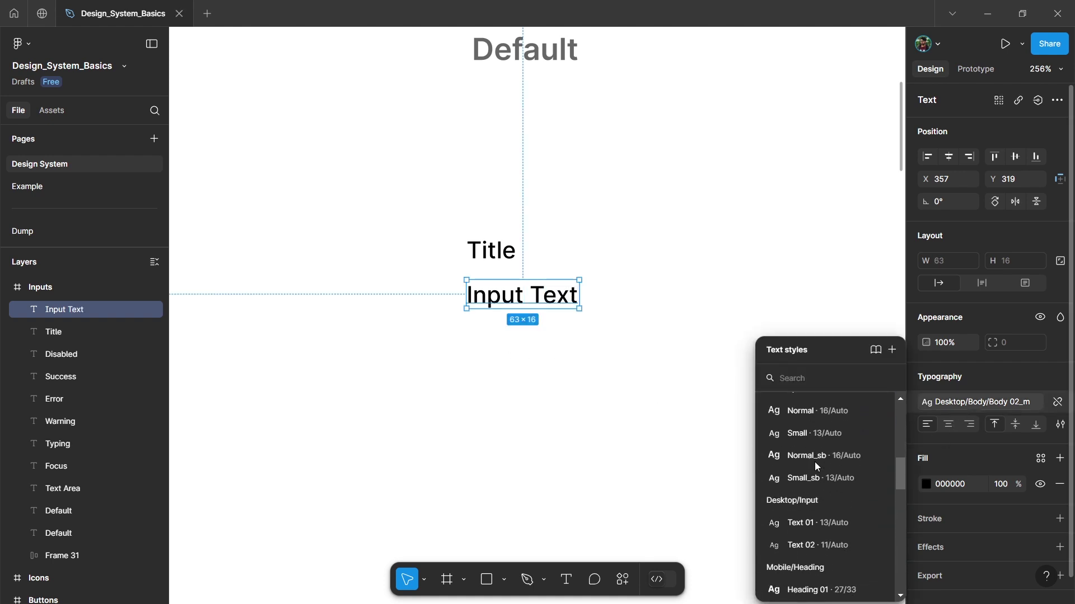
click(802, 458)
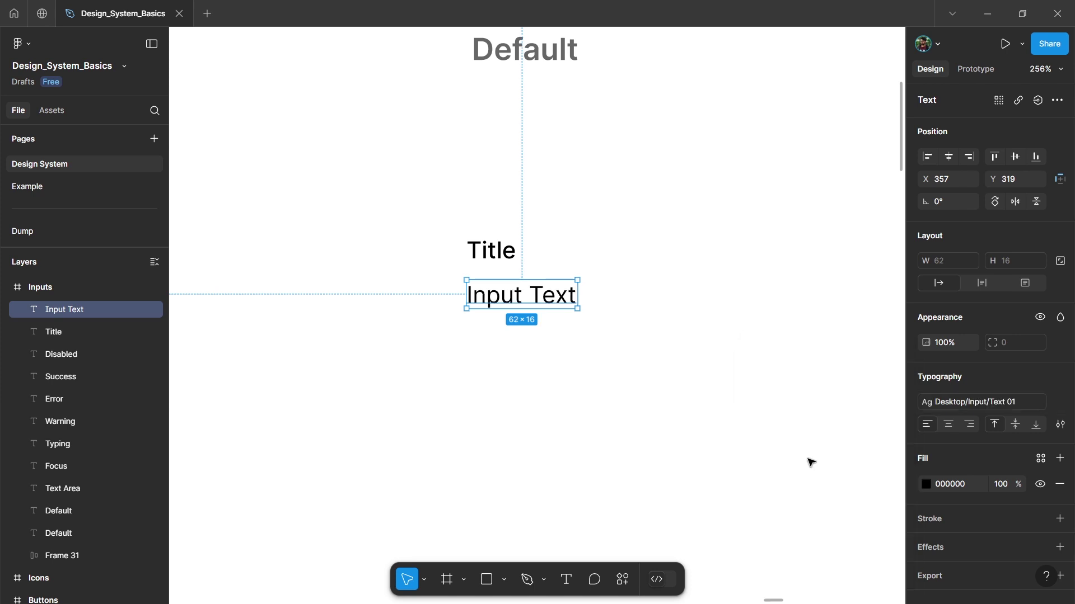
click(552, 352)
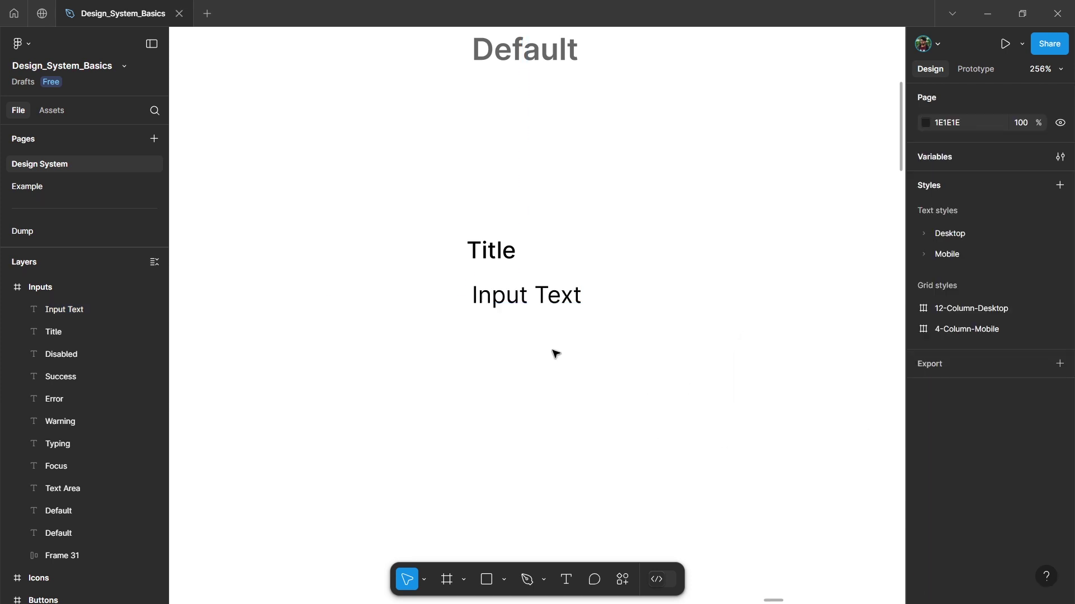
Search the assets for "icon" and place the Search icon left and the eye-outline icon right of Input Text
scroll(502, 326, down, 5)
scroll(502, 319, up, 3)
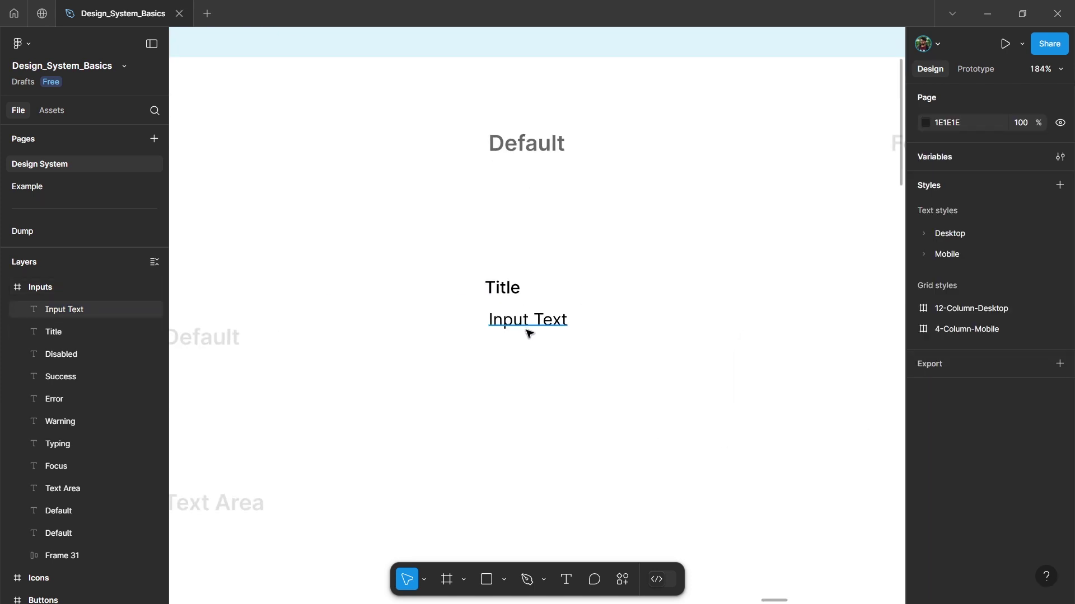
scroll(526, 332, up, 4)
scroll(524, 330, down, 3)
click(50, 111)
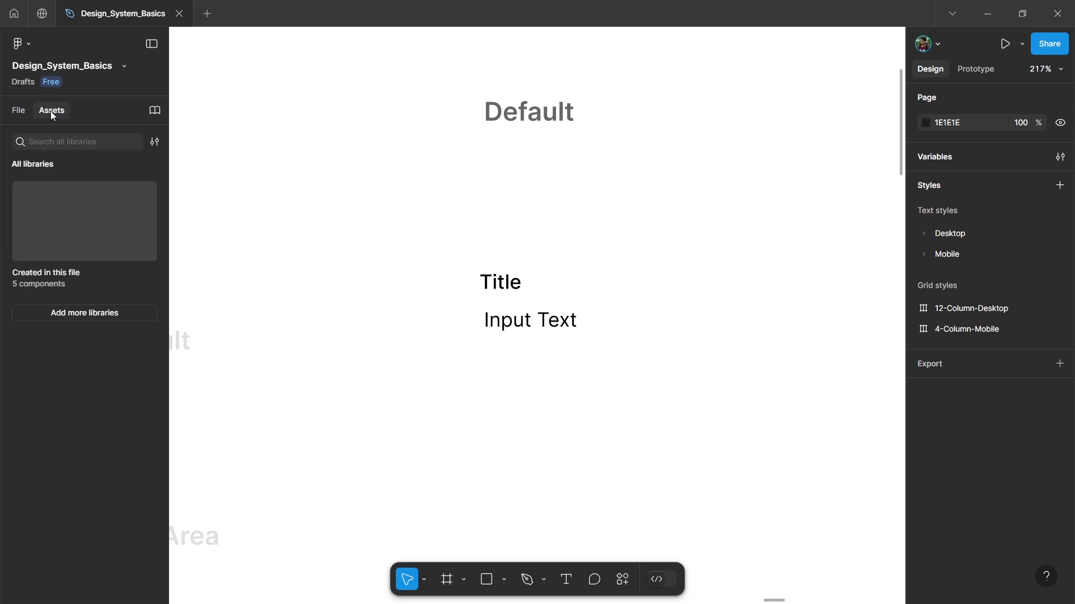
text(icon)
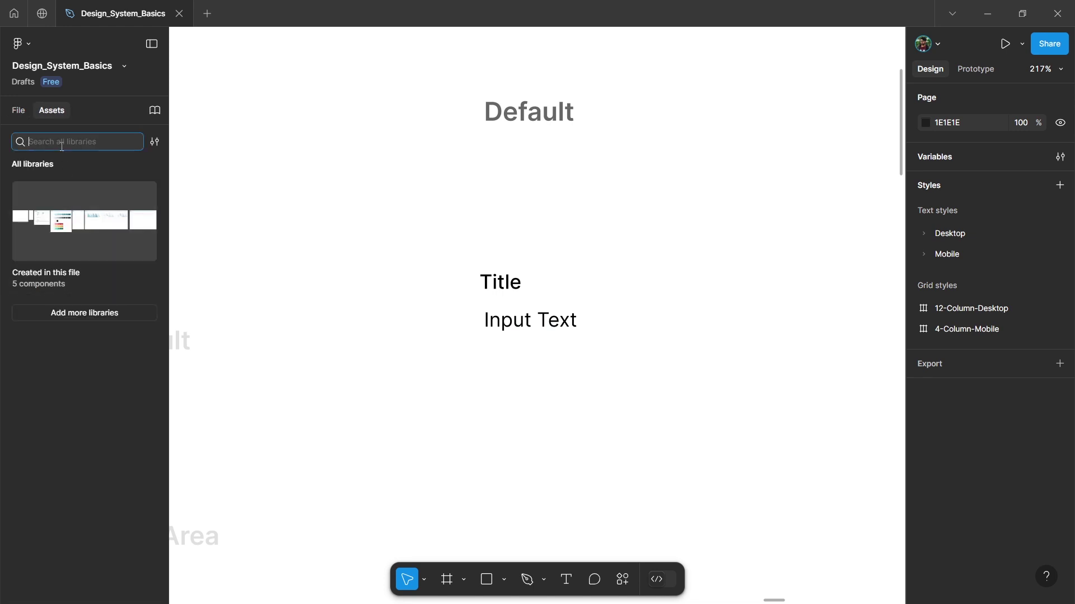
drag(123, 193, 452, 352)
drag(45, 189, 598, 325)
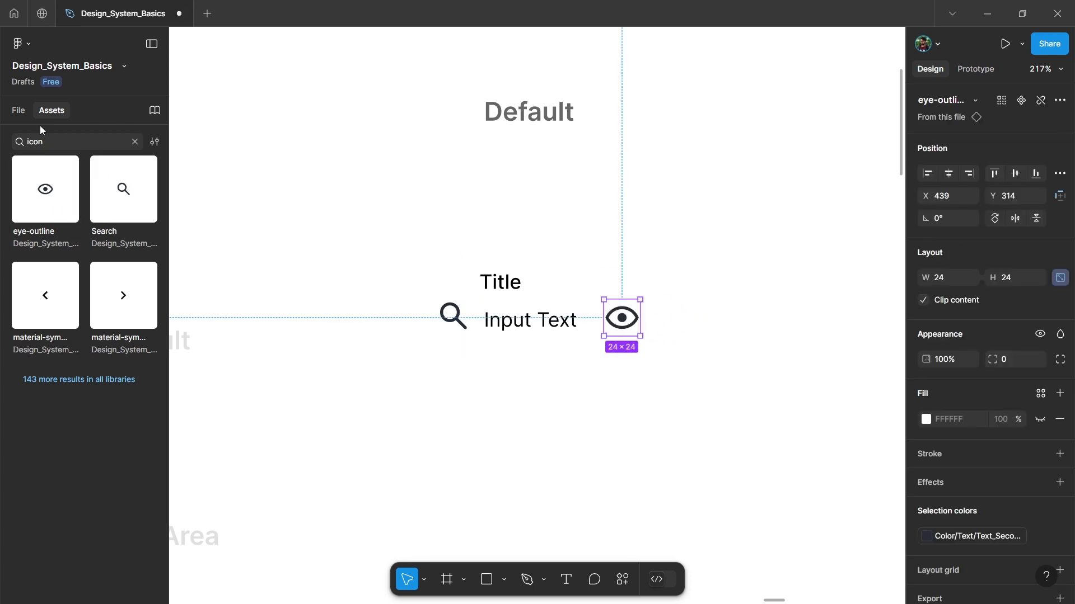
click(19, 111)
Scale the Search and eye-outline icons beside Input Text to a width of 16 each
key(Tab)
scroll(644, 386, up, 2)
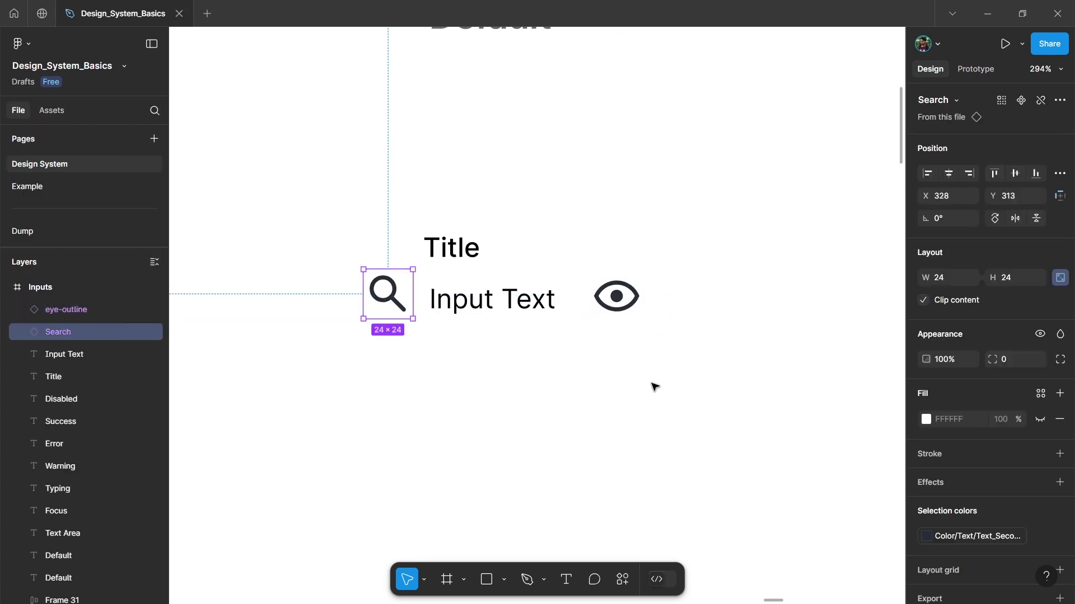
key(k)
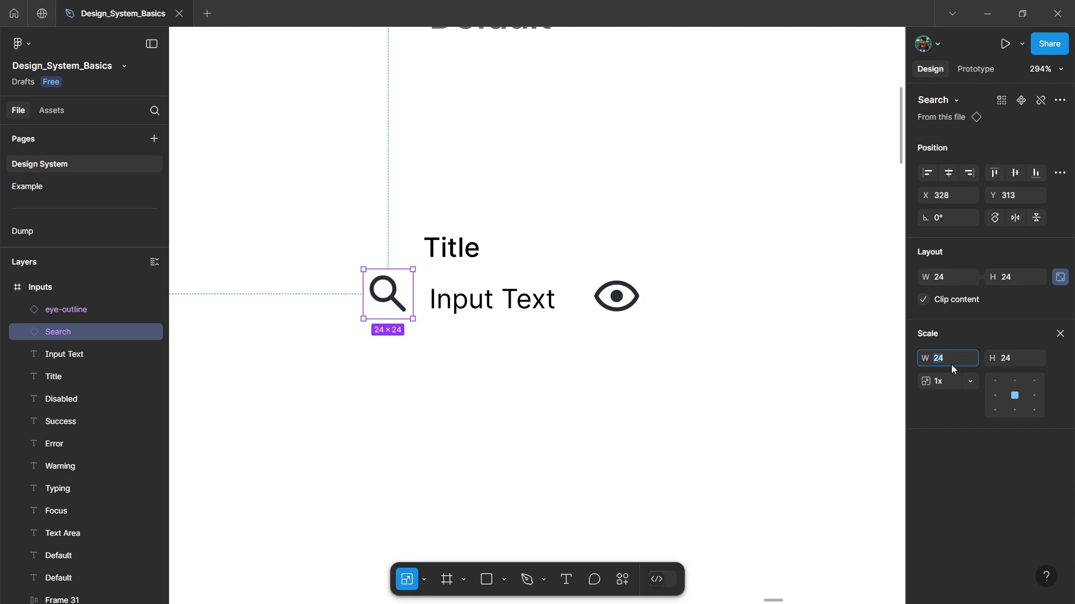
click(630, 310)
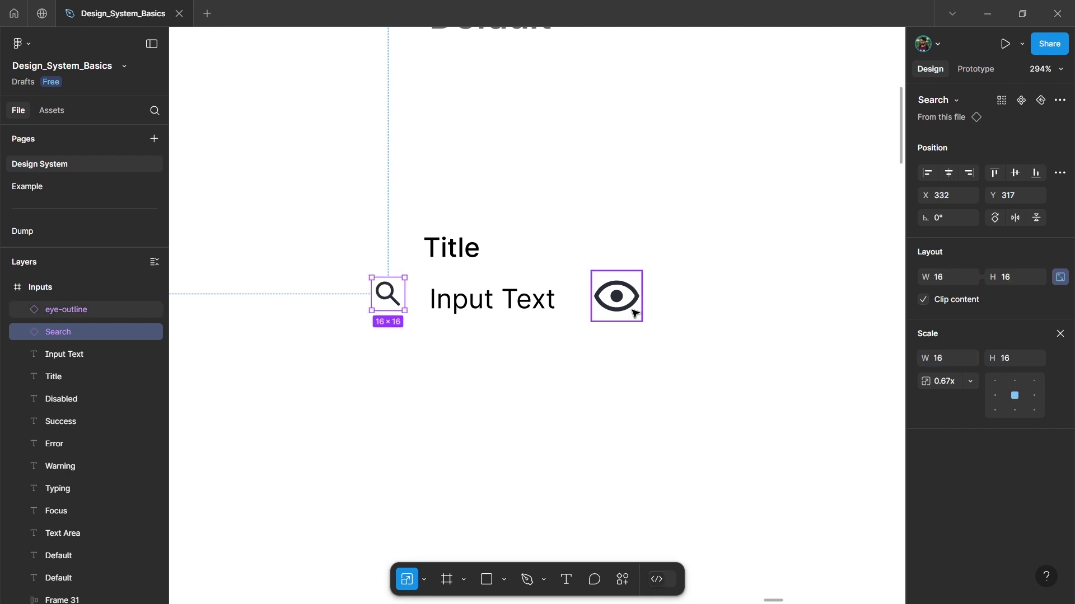
click(944, 364)
text(16)
key(Return)
Combine the Search icon, the Input Text label and the eye-outline icon into one auto layout frame
click(388, 295)
shift+click(482, 303)
shift+click(601, 302)
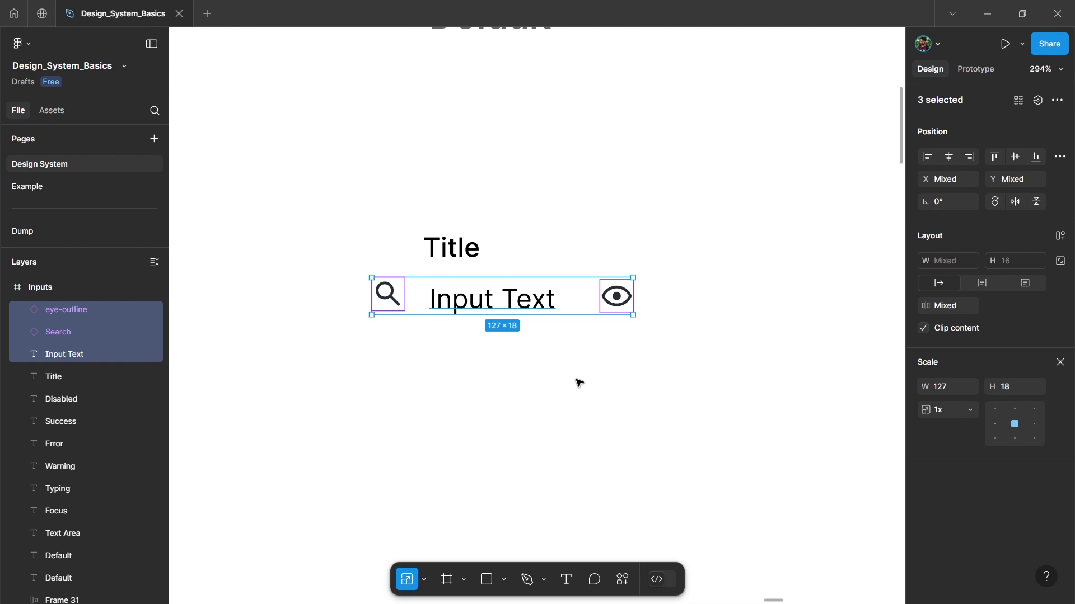
key(shift+a)
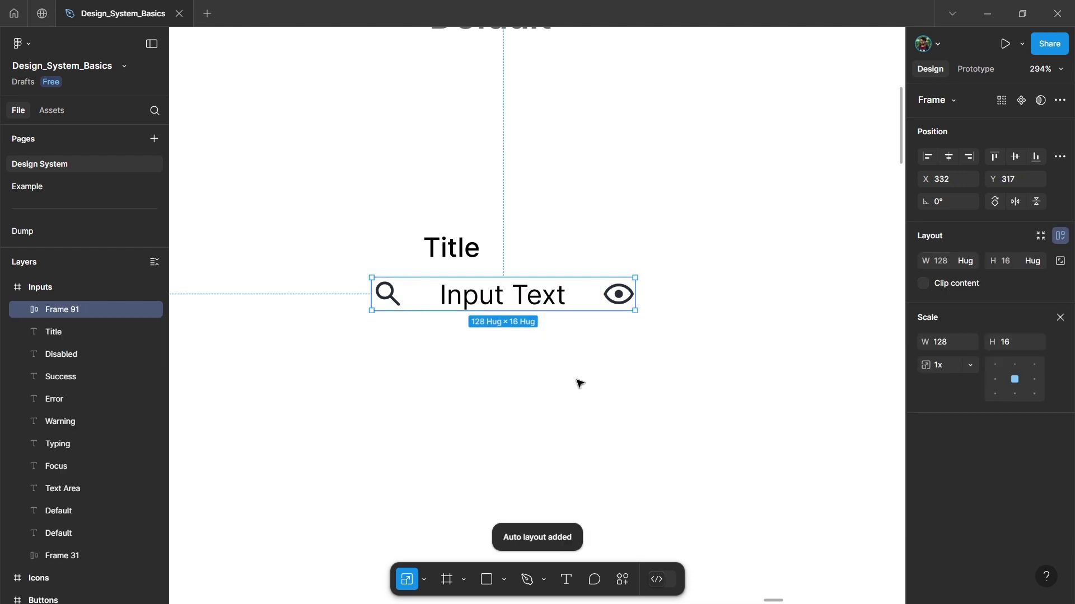
Set the input row's item gap to 8 and move the row beneath Title to X 360, Y 320
key(v)
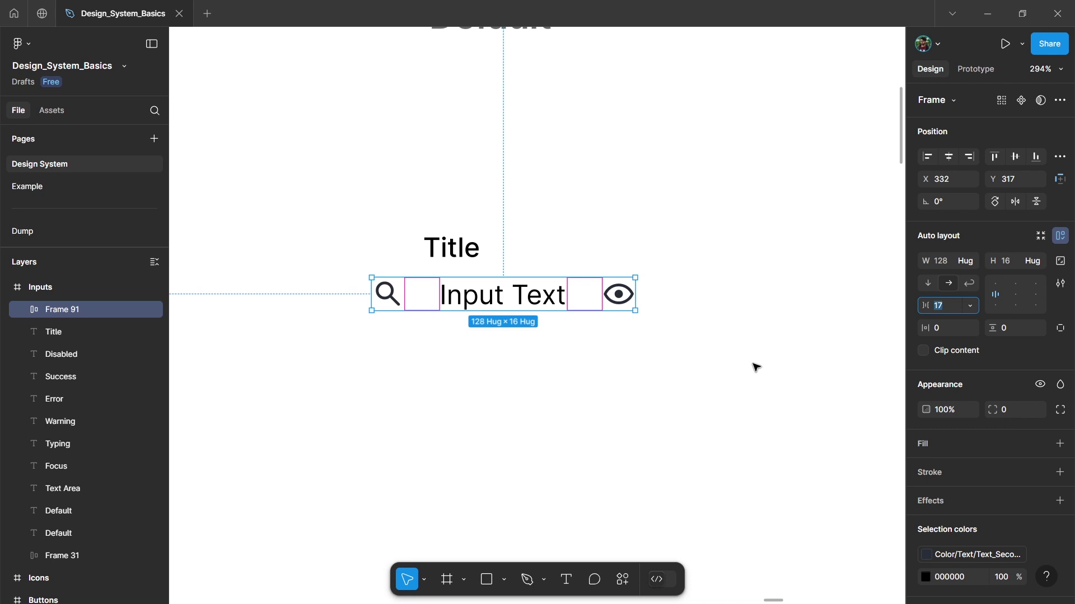
key(Return)
drag(458, 295, 516, 298)
key(Down)
key(Down)
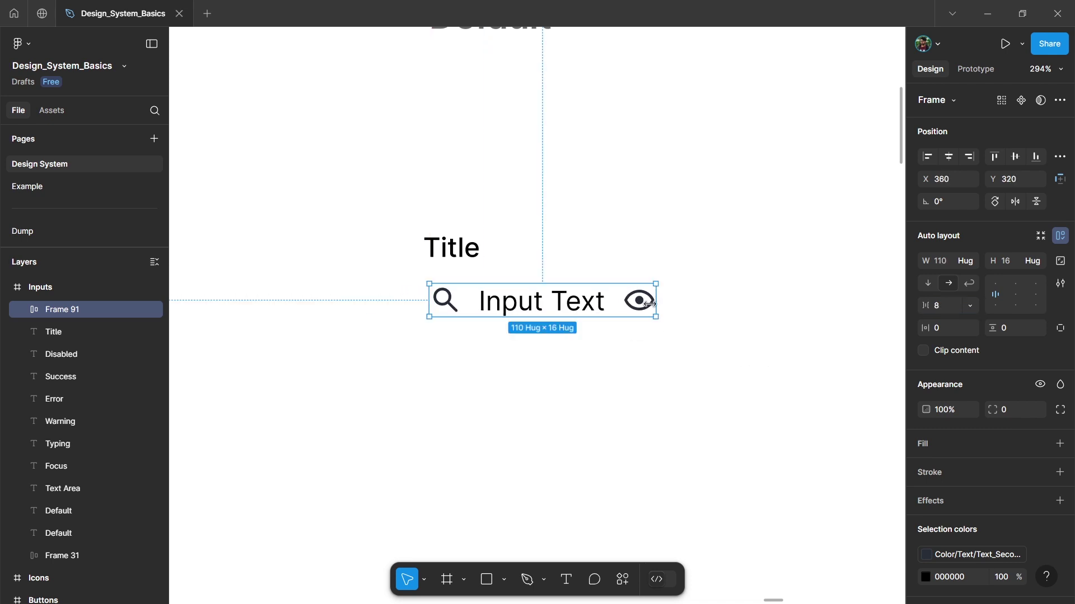
Widen the auto layout frame holding the icons and Input Text to a fixed width of 200
key(minus)
drag(601, 307, 723, 305)
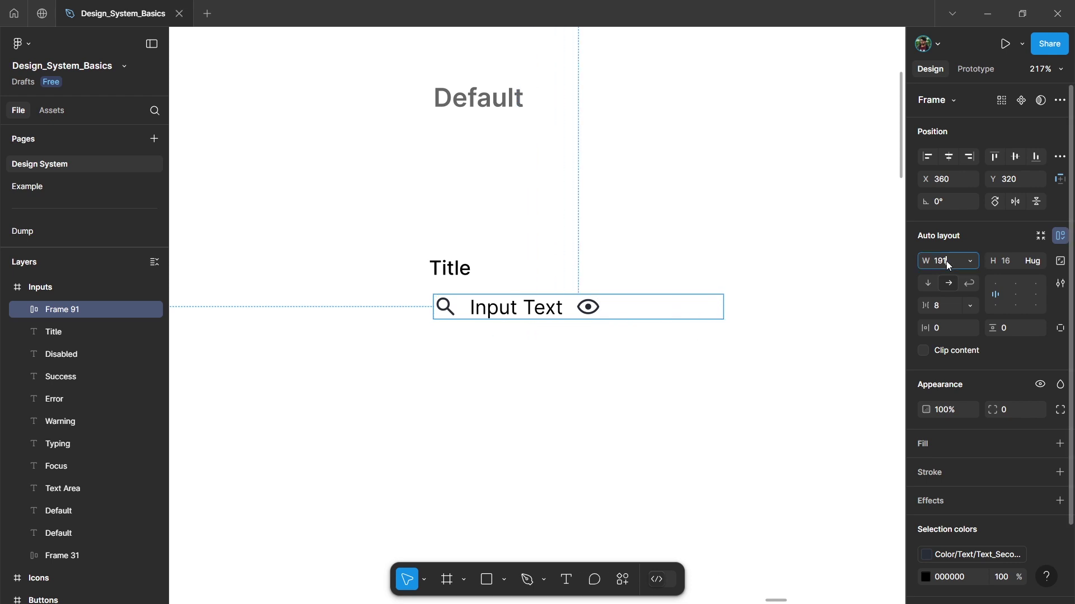
scroll(540, 408, down, 5)
scroll(612, 399, up, 1)
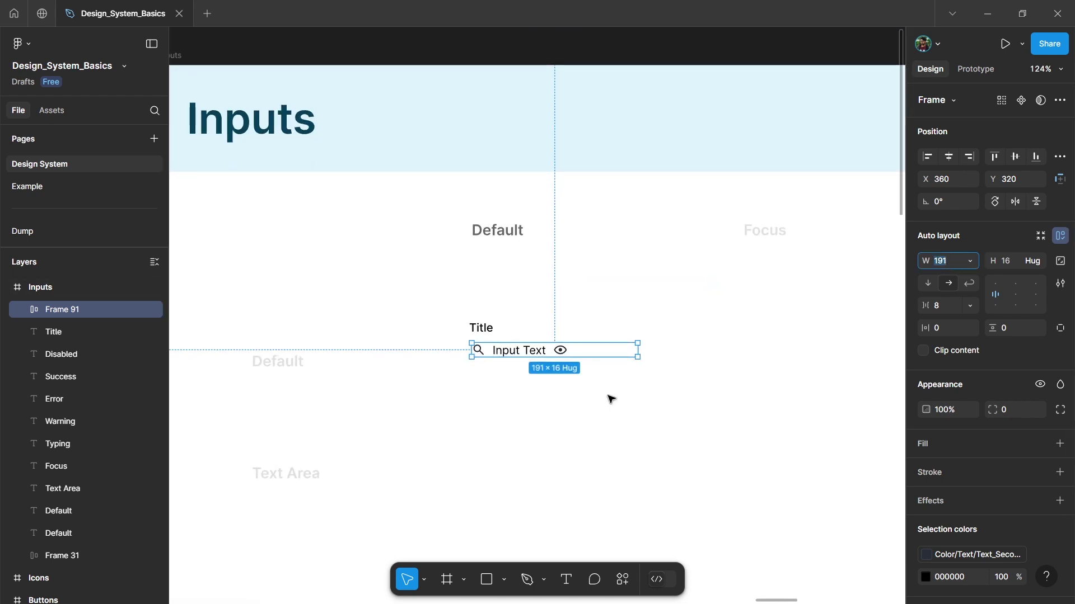
Set the Input Text label's width to fill its container within the input row
scroll(611, 399, up, 4)
ctrl+click(513, 330)
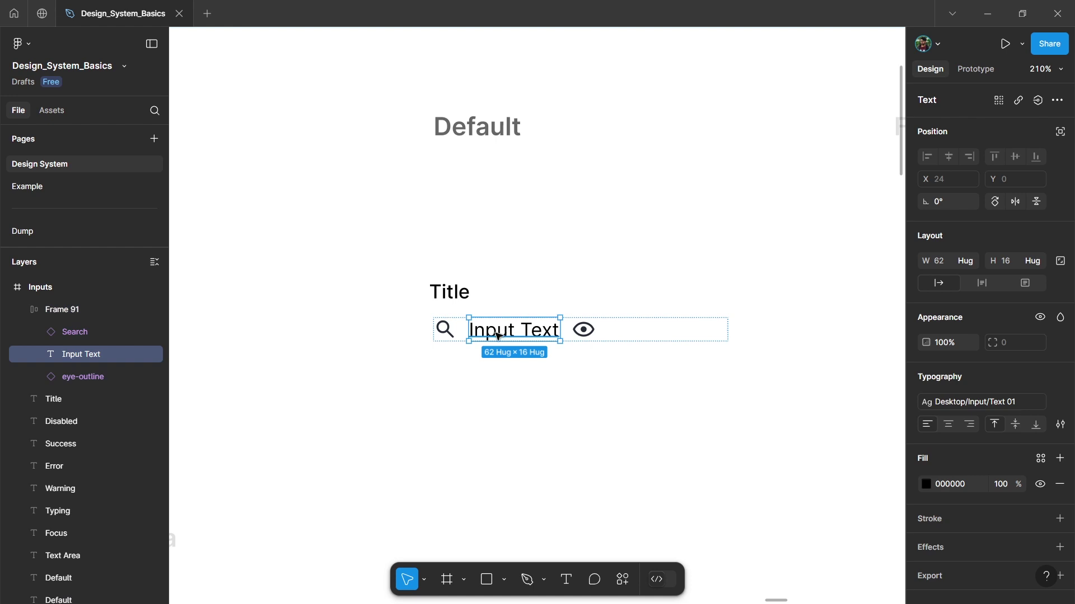
click(967, 261)
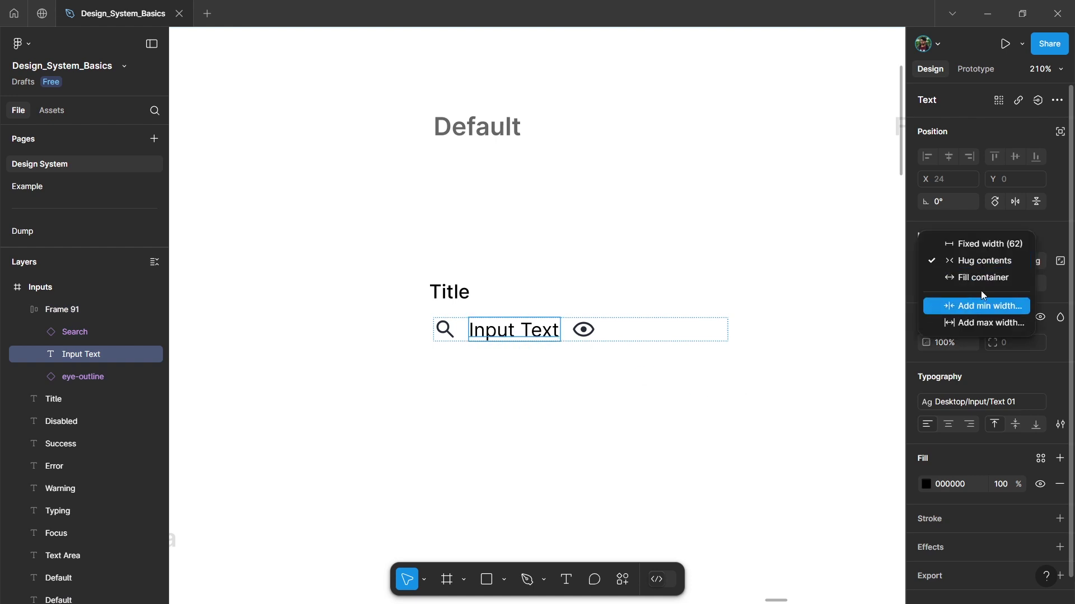
click(973, 276)
click(593, 425)
scroll(481, 379, down, 2)
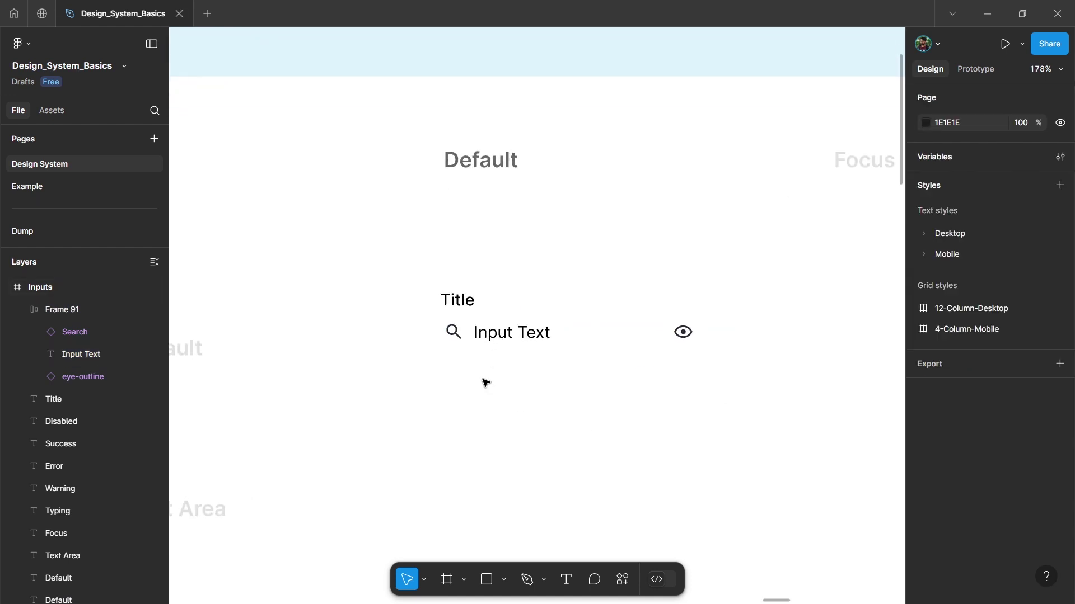
Set the horizontal padding of the input row's auto layout frame to 8
click(464, 307)
click(569, 334)
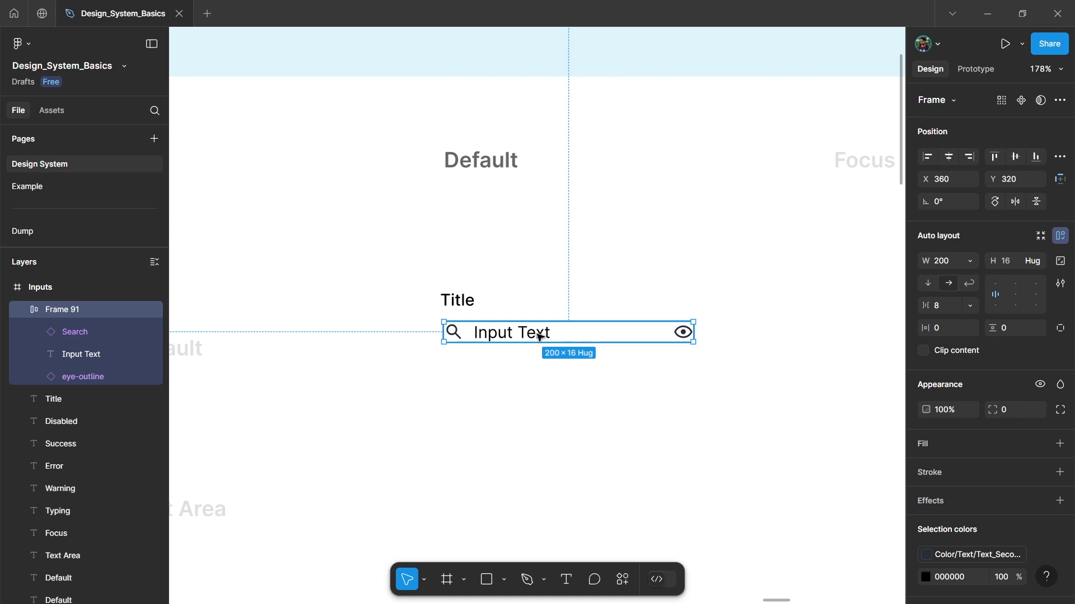
click(945, 329)
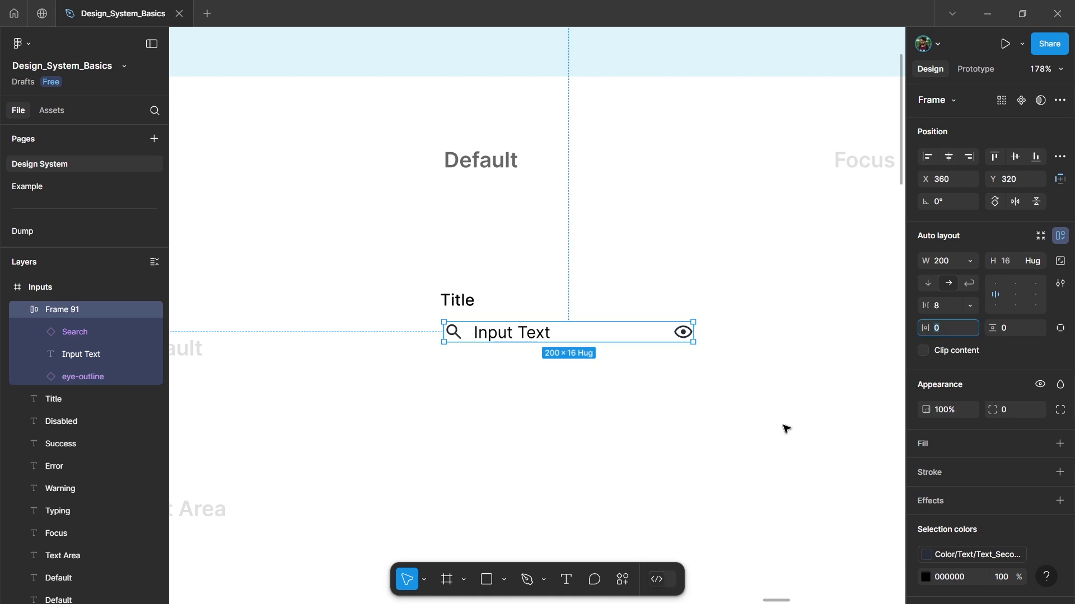
key(Return)
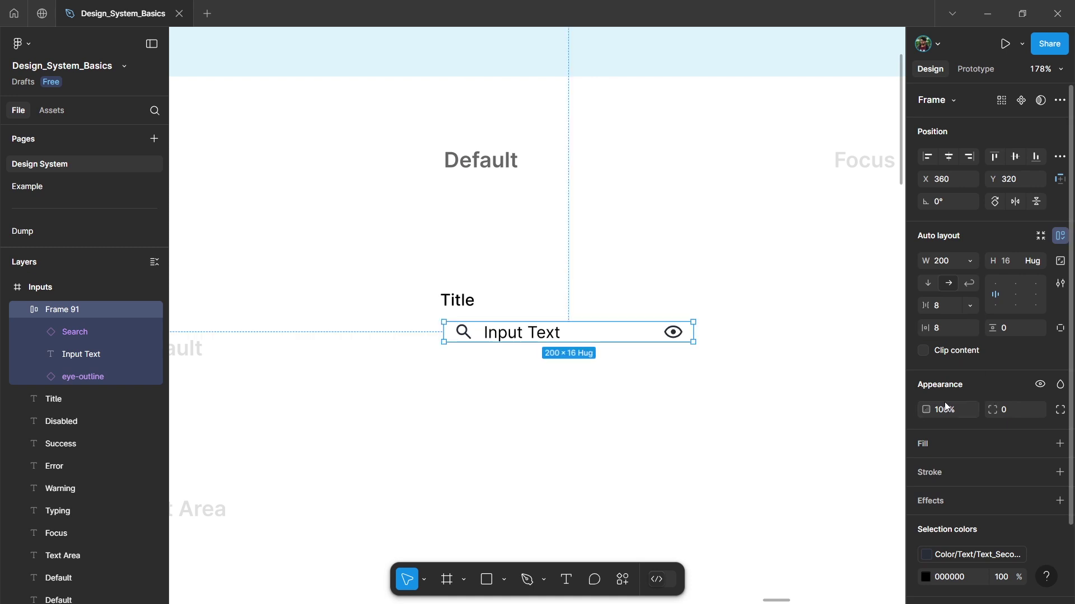
Set the input row's vertical padding to 8 and its corner radius to 4
text(8)
key(Return)
click(1012, 415)
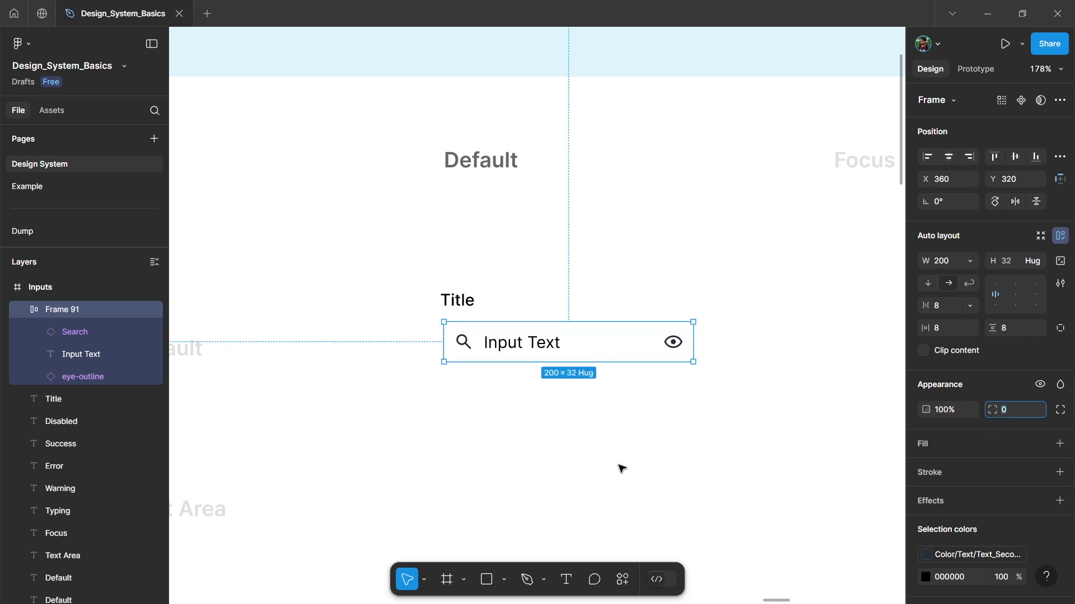
Apply the Color/Shades/FAFAFA fill and the Color/Neutral/N50 stroke to the input row
click(1041, 445)
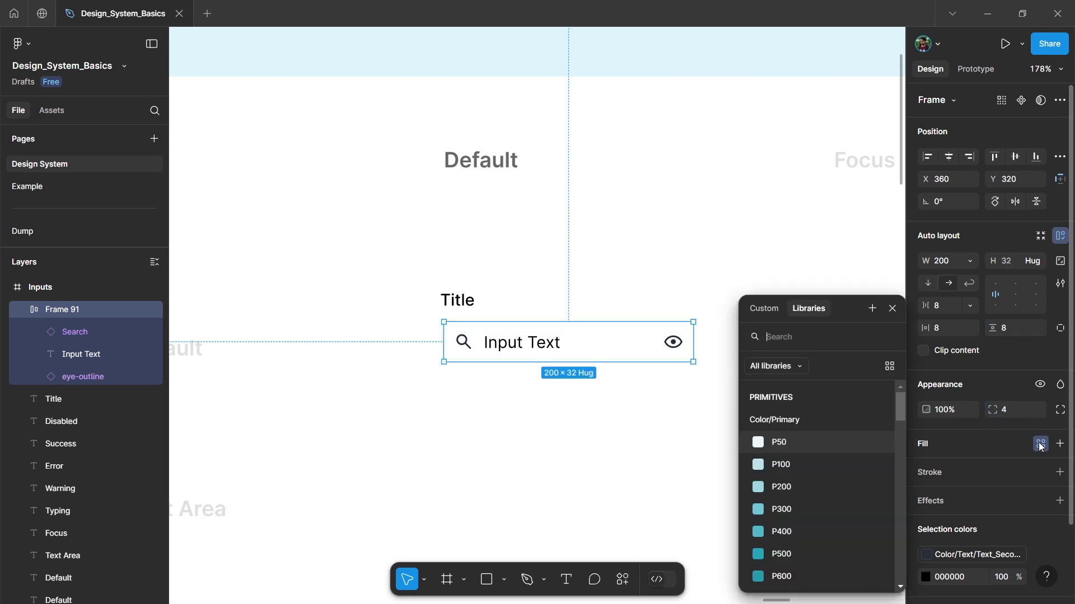
scroll(808, 442, down, 5)
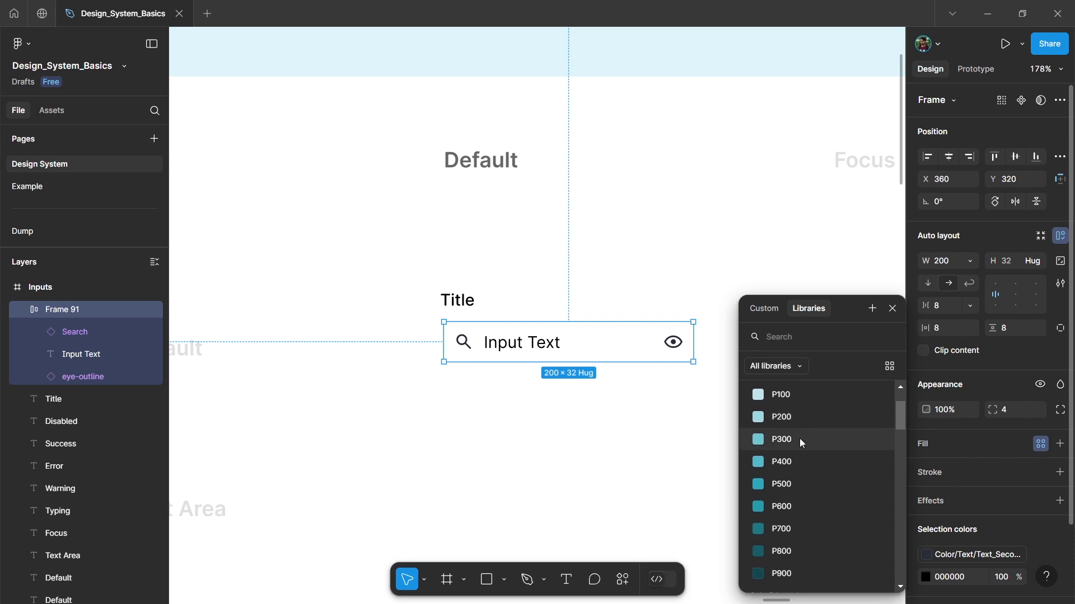
text(shad)
click(798, 446)
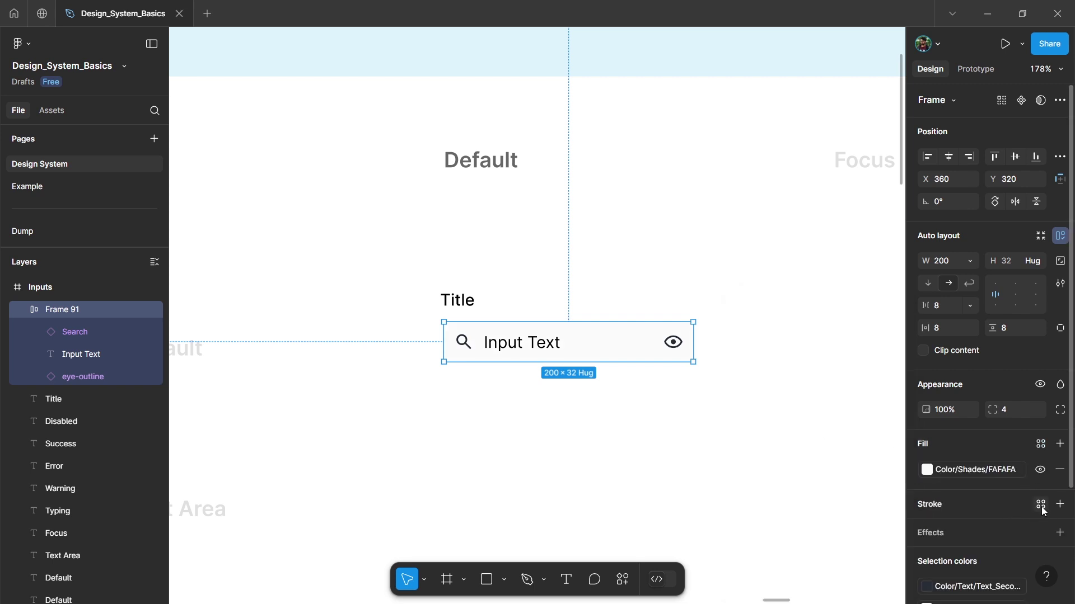
click(1042, 511)
scroll(790, 450, down, 5)
click(788, 443)
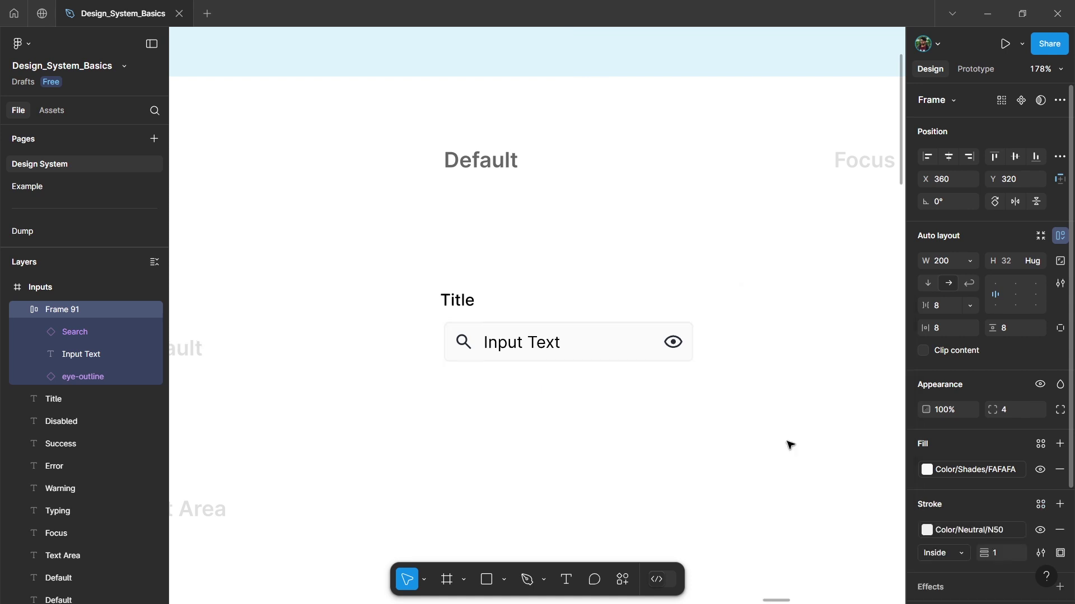
Duplicate the Title text and place the copy directly beneath the input row at X 357, Y 366
scroll(504, 403, down, 1)
click(459, 304)
drag(461, 306, 465, 391)
scroll(502, 408, up, 3)
scroll(465, 427, down, 1)
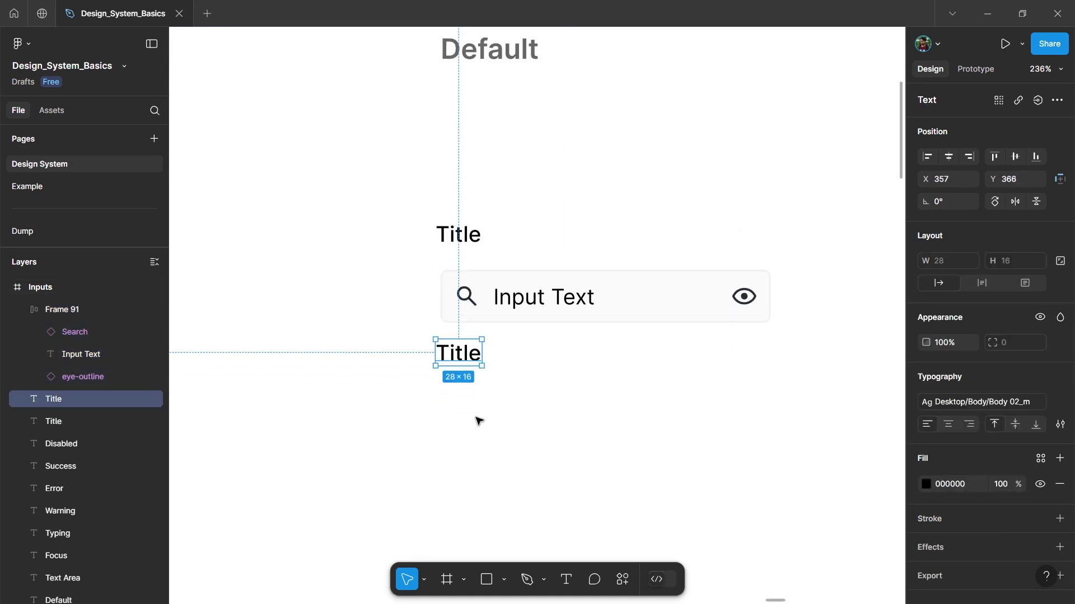
Apply the Desktop/Input/Text 02 text style to the copied Title beneath the input row
click(989, 398)
scroll(807, 479, down, 5)
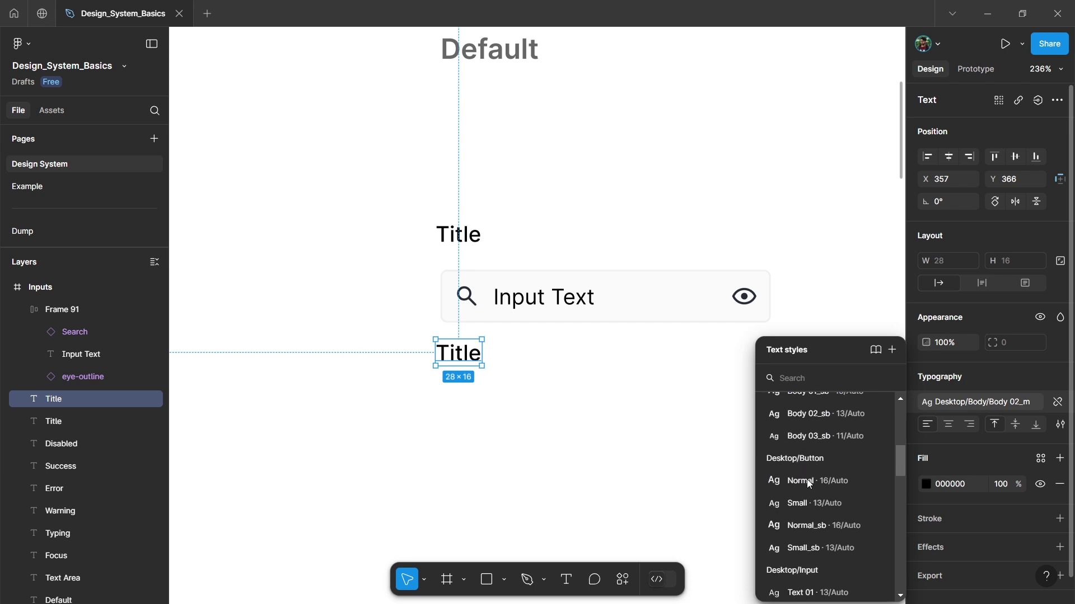
scroll(825, 482, down, 3)
click(817, 543)
Replace the wording of the copied text beneath the input row with "Helping message"
key(Return)
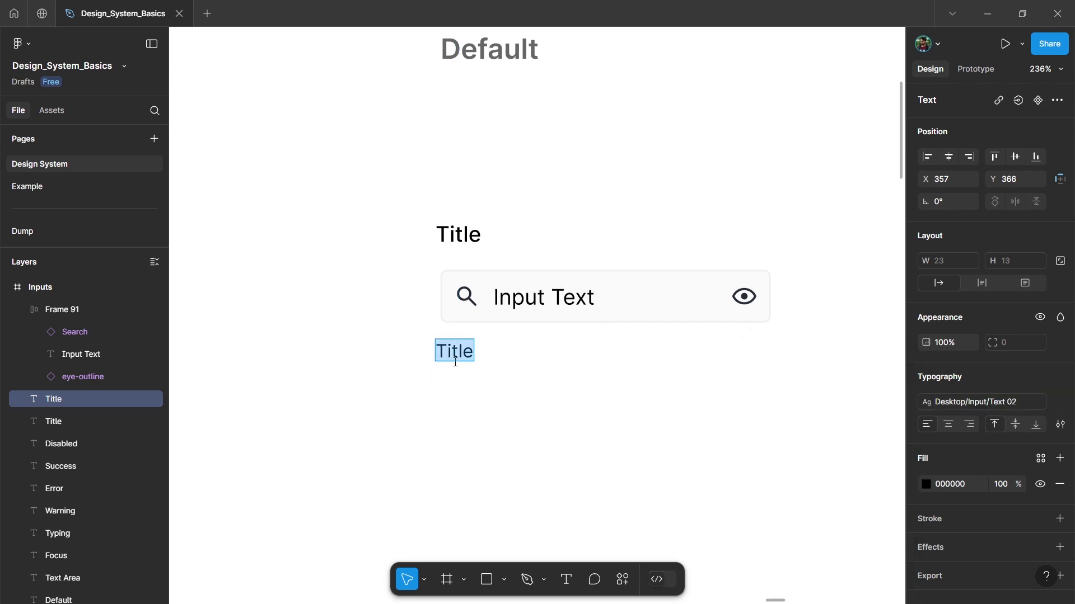
text(Helping messa)
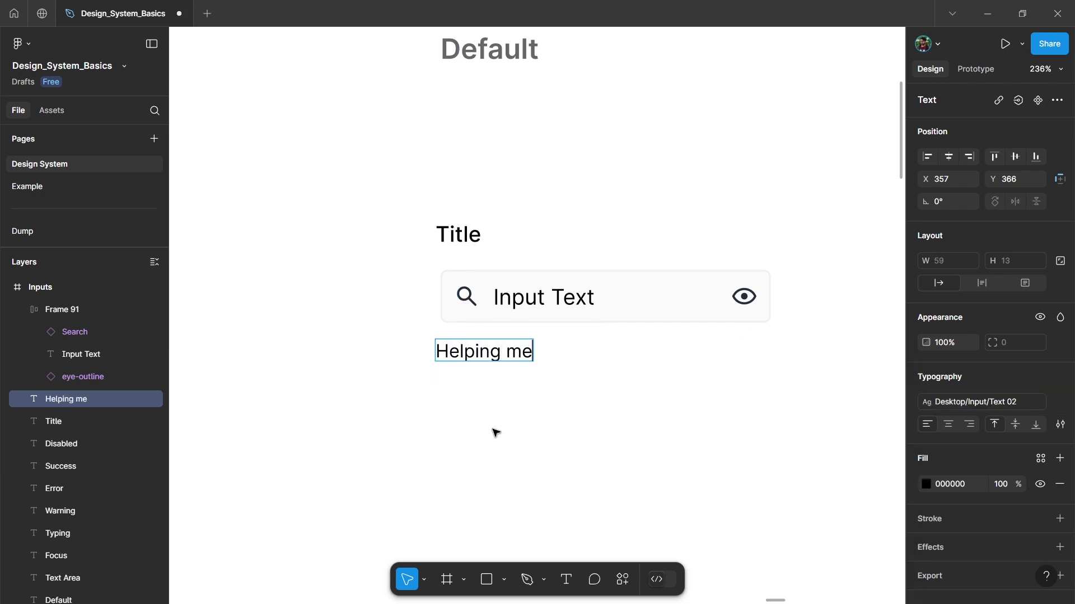
click(495, 432)
scroll(496, 433, down, 2)
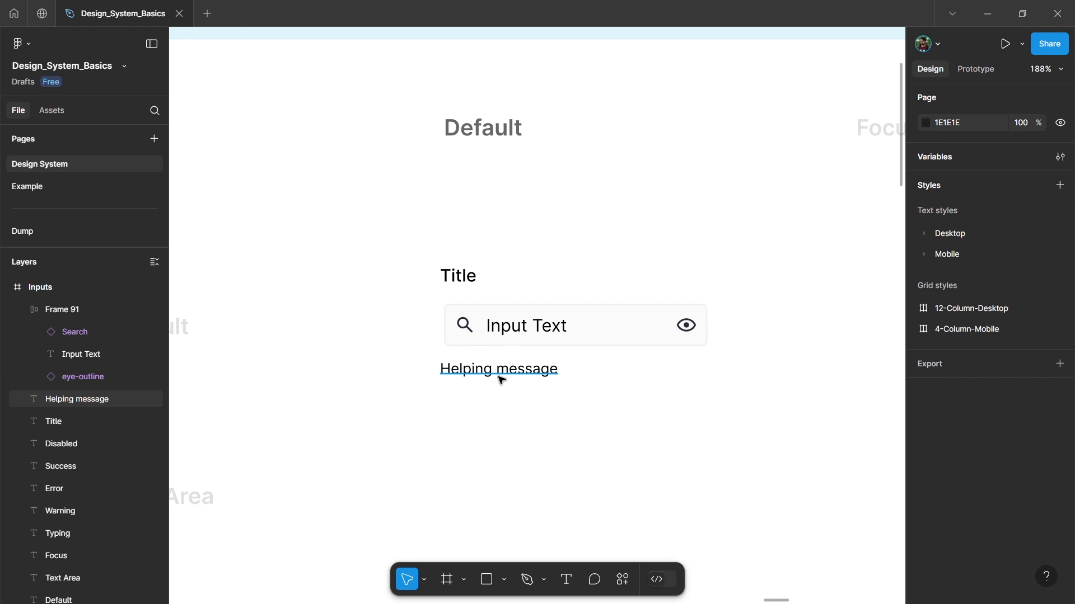
Combine Title, the input row and Helping message into a vertical auto layout frame with an item gap of 8
click(501, 381)
shift+click(476, 336)
shift+click(462, 276)
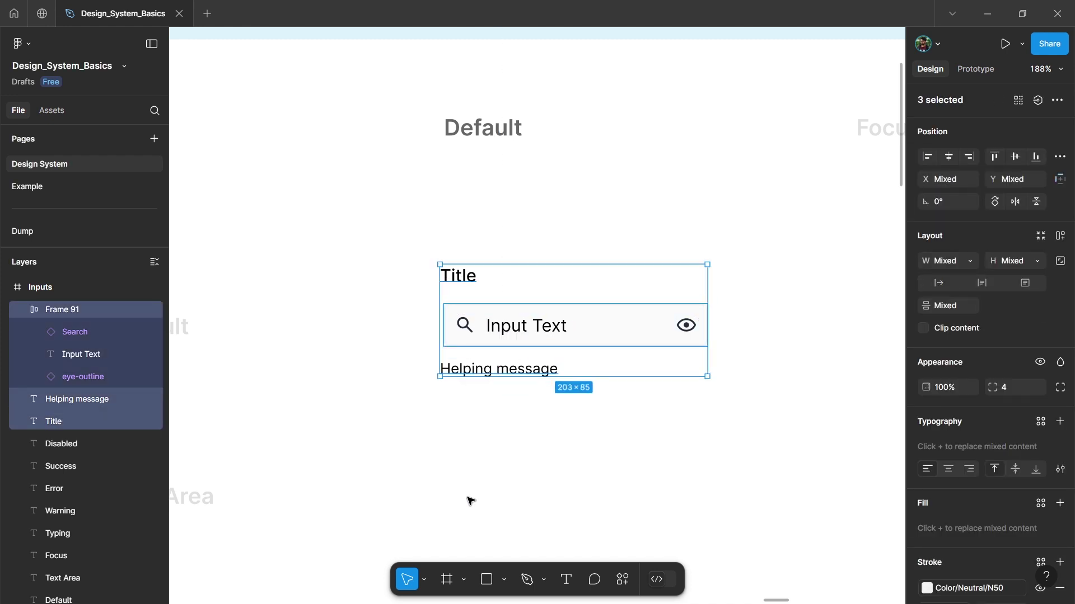
key(shift+a)
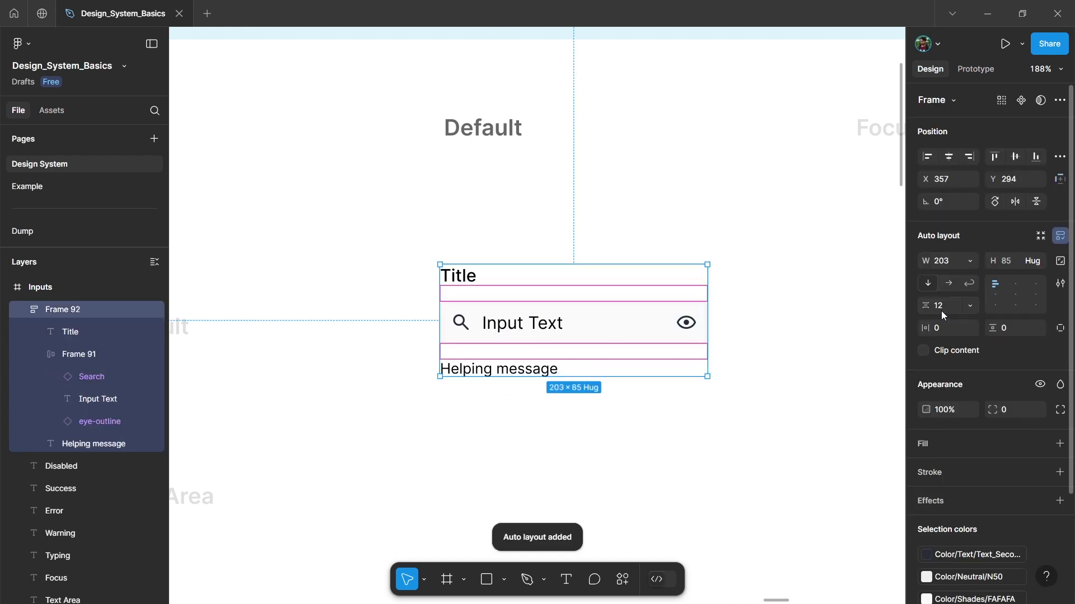
click(943, 308)
text(8)
key(Return)
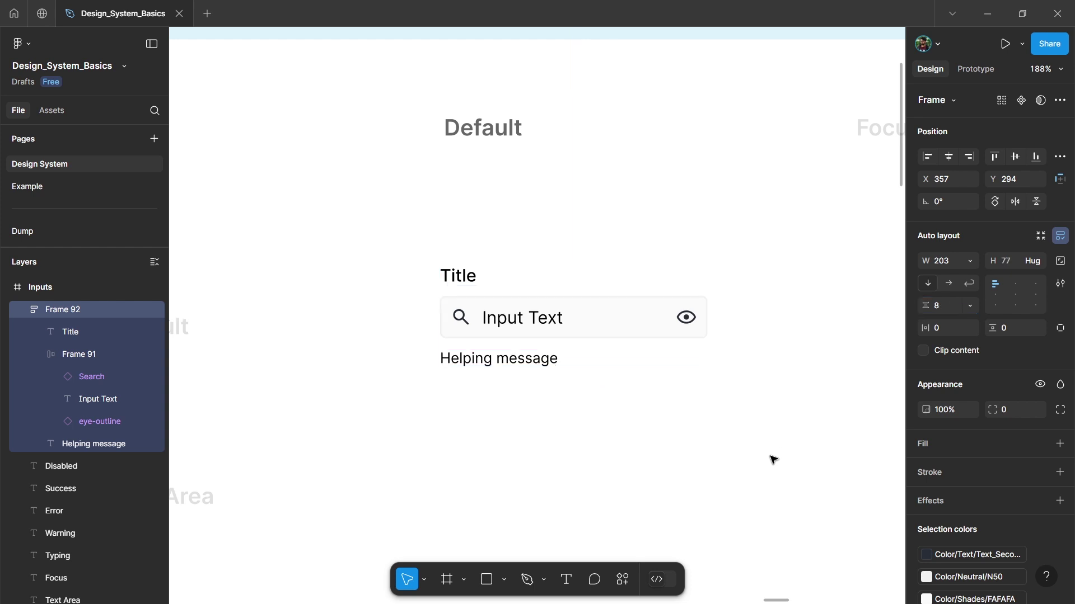
Set the opacity of the Default row label beside the input component to 100%
scroll(546, 424, down, 3)
scroll(542, 384, left, 2)
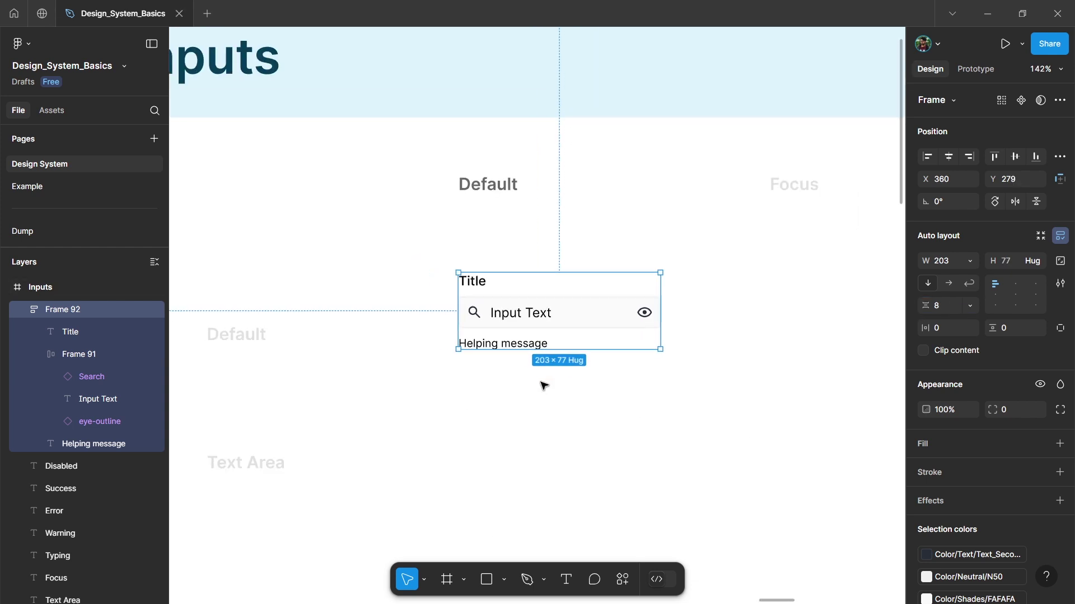
click(282, 334)
key(0)
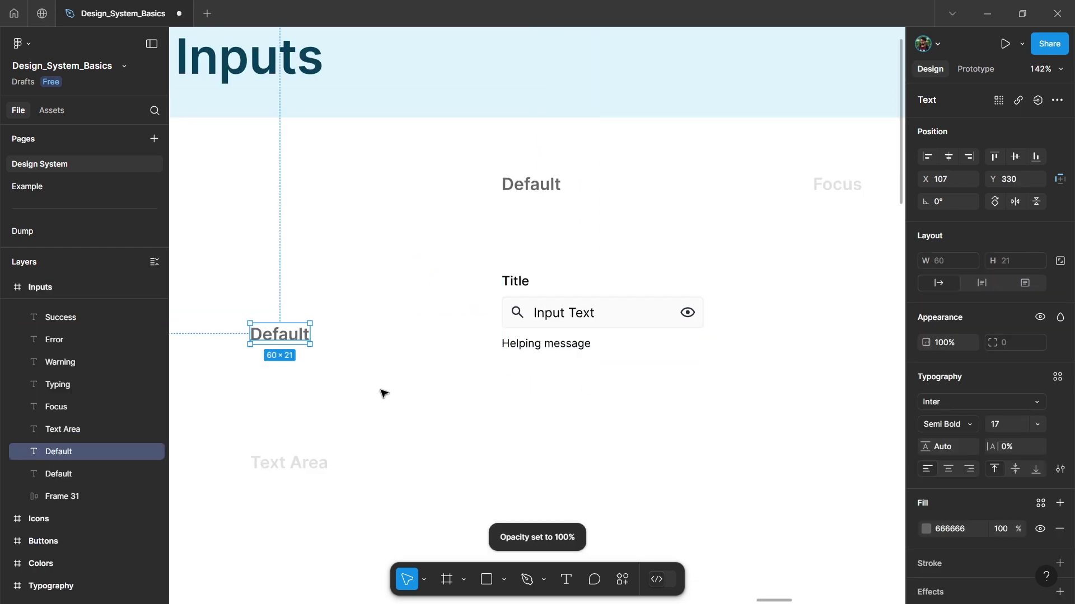
Position the input component frame under the Default column label at X 360, Y 285
click(517, 307)
scroll(518, 306, right, 2)
scroll(388, 292, up, 3)
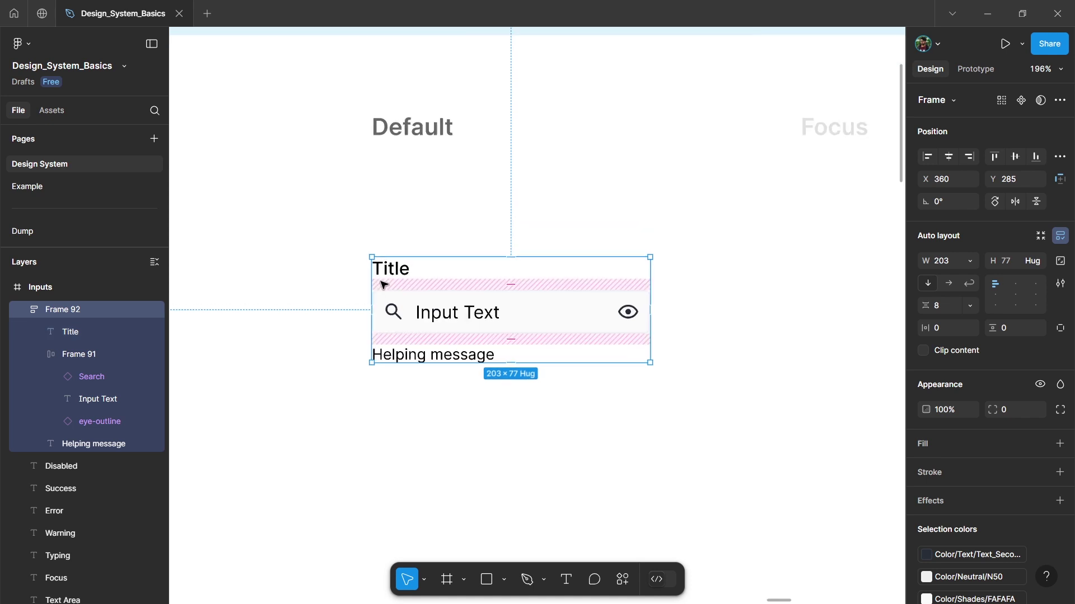
Apply the Text_Primary colour token to the Title text of the input component
click(458, 322)
click(438, 367)
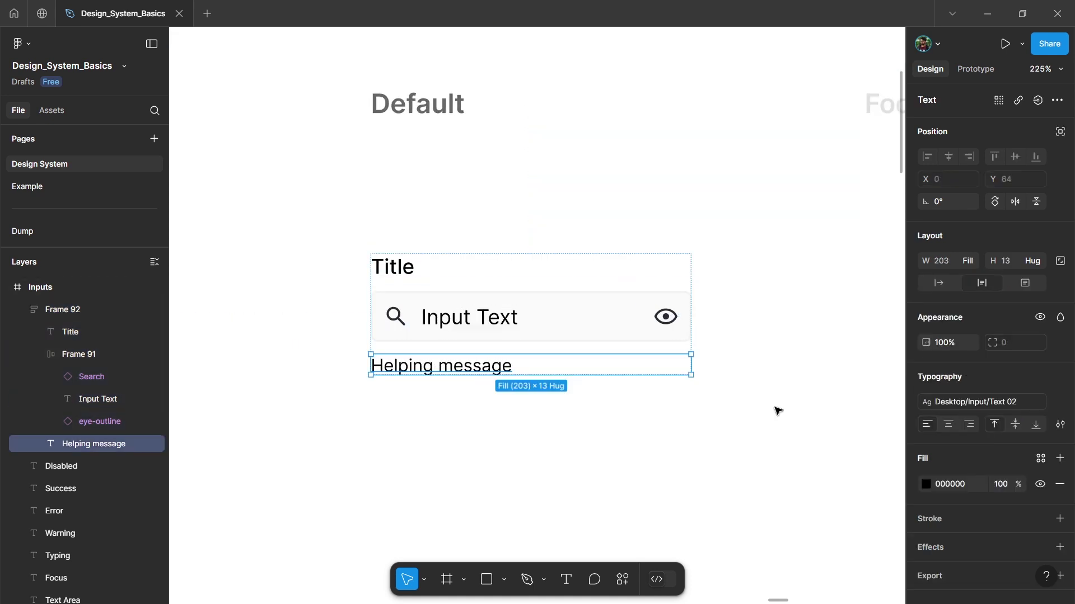
key(Tab)
click(1039, 457)
text(text)
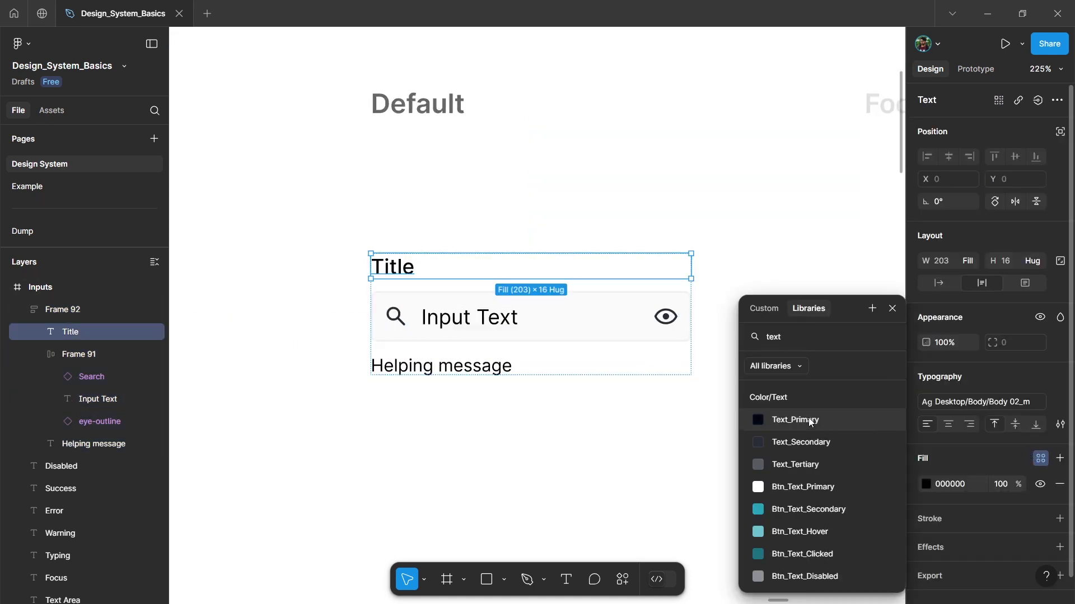
click(810, 421)
Select Input Text with both icons and replace their shared black 000000 colour with the Text_Tertiary token
click(477, 328)
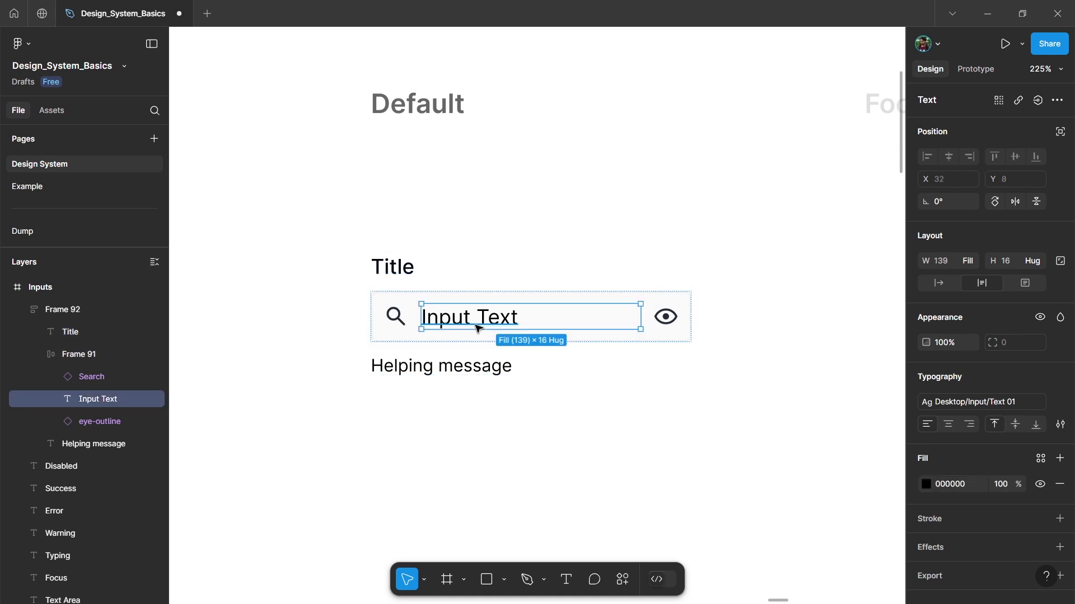
shift+click(665, 317)
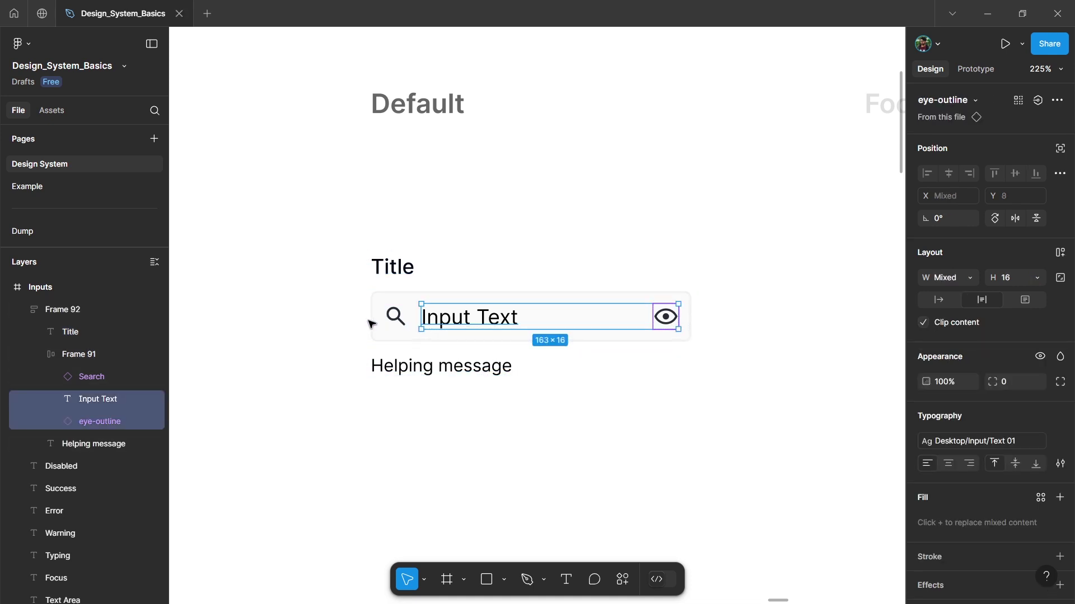
shift+click(396, 317)
scroll(1015, 502, down, 2)
scroll(1002, 503, down, 1)
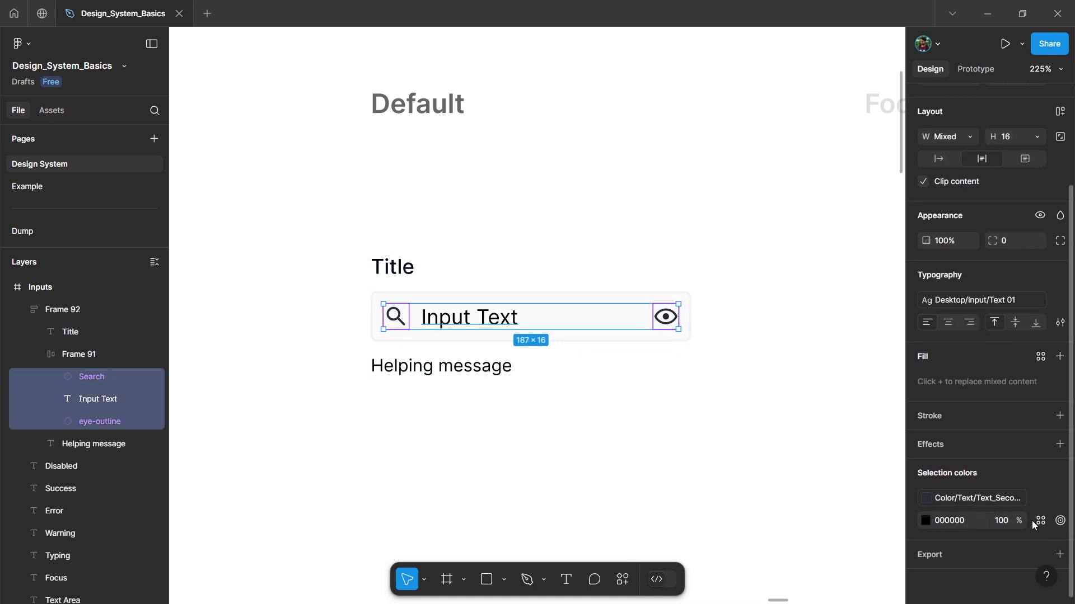
click(1039, 520)
scroll(821, 475, down, 3)
text(text)
click(822, 466)
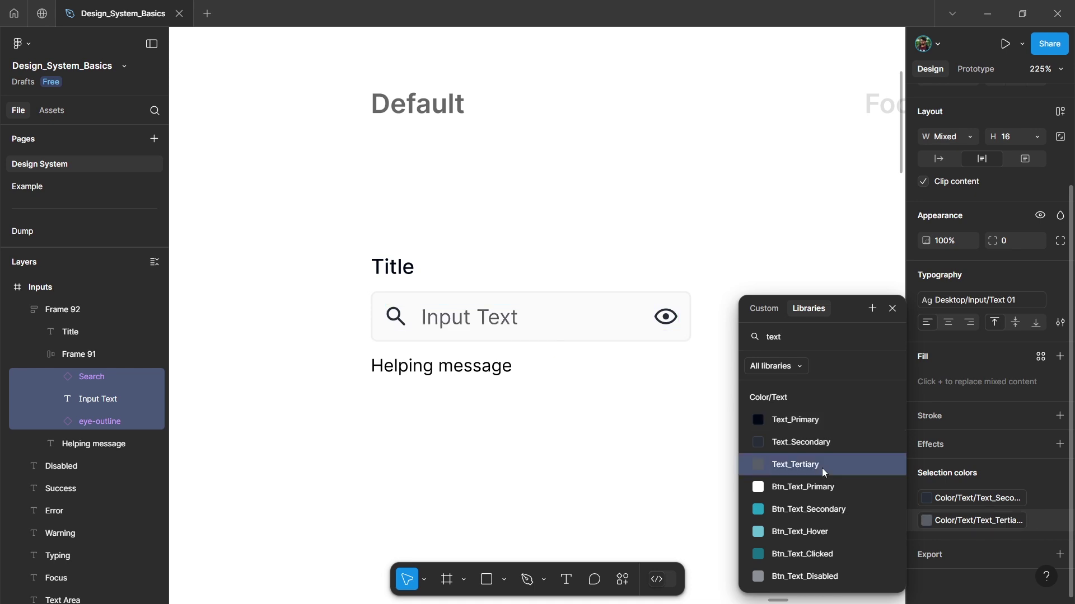
Apply the Text_Tertiary colour token to the Helping message text
click(456, 368)
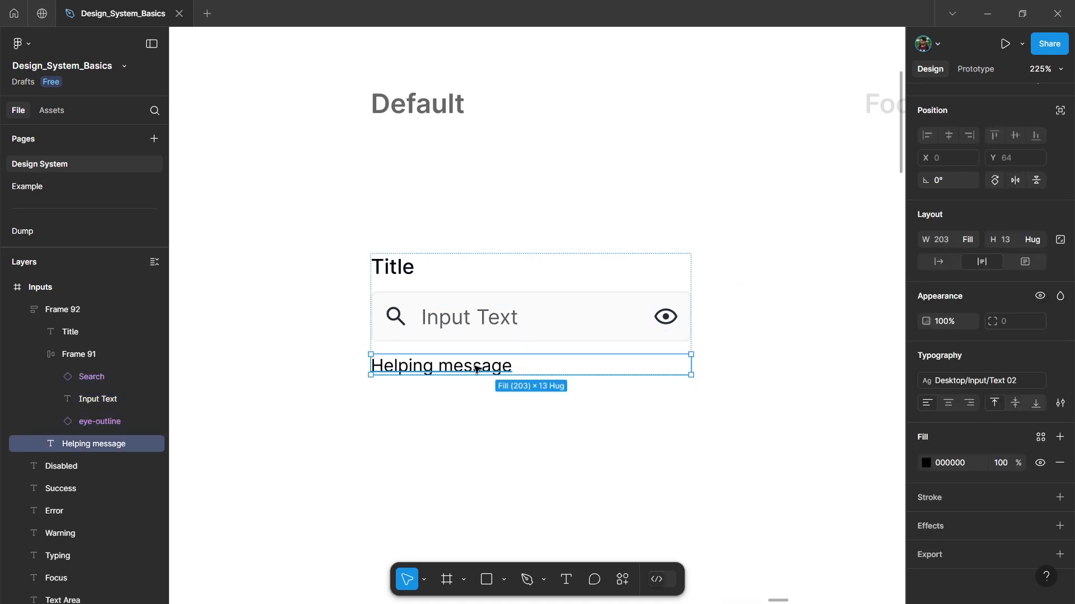
click(1040, 438)
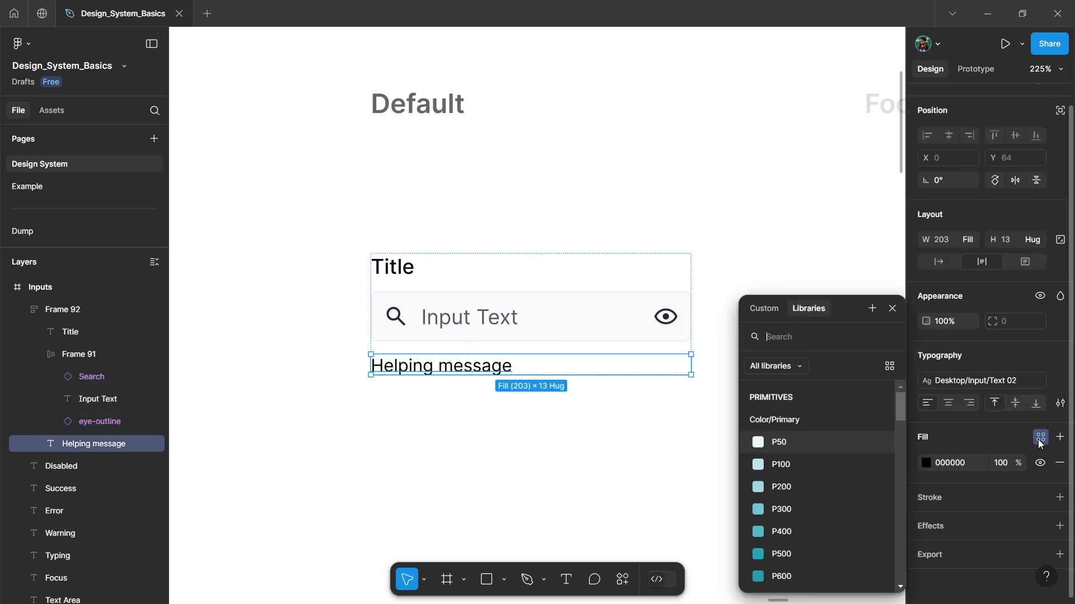
text(t Text)
click(800, 464)
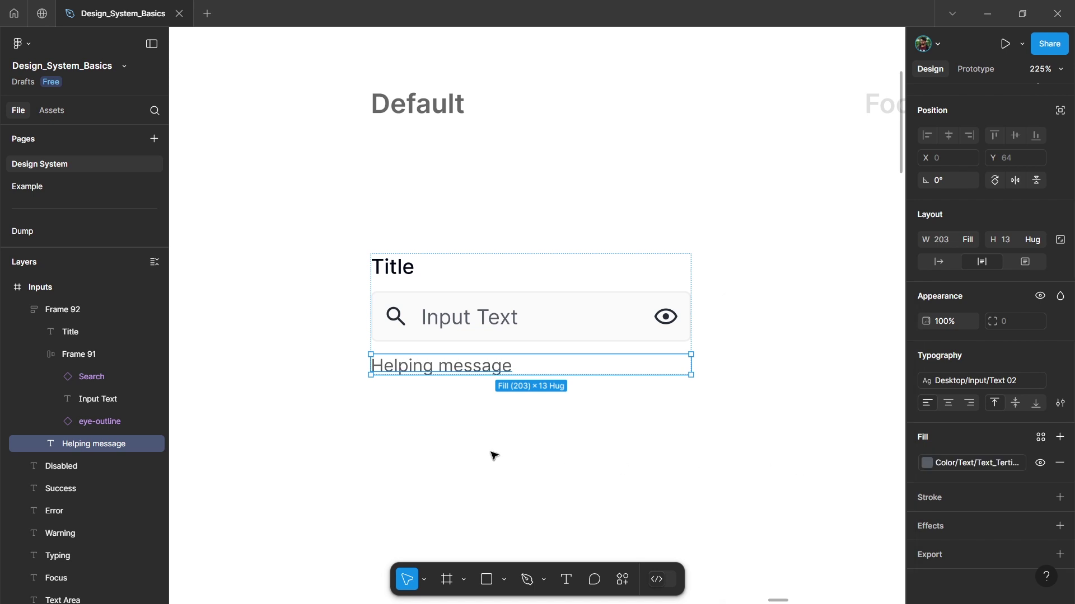
click(480, 419)
Set the opacity of the Focus column label to 100%
scroll(480, 419, down, 3)
click(451, 356)
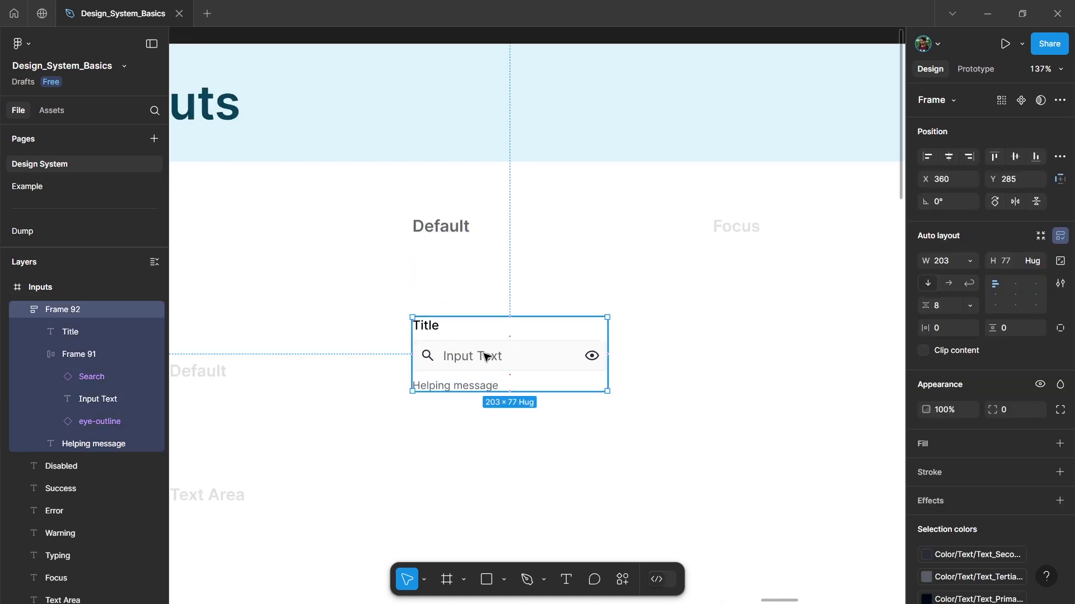
scroll(422, 309, down, 5)
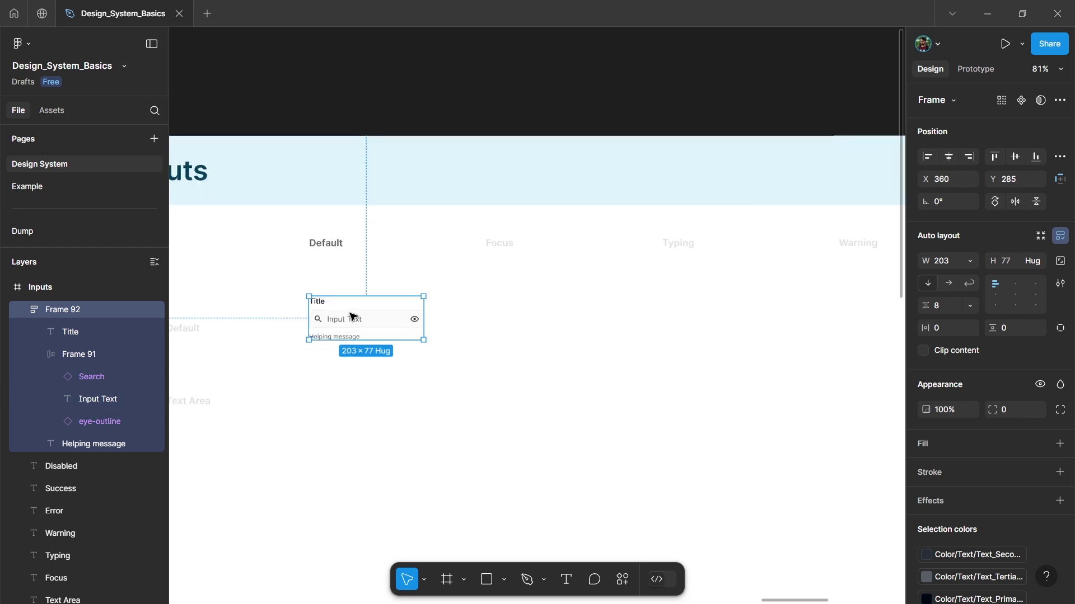
scroll(529, 252, up, 6)
click(479, 238)
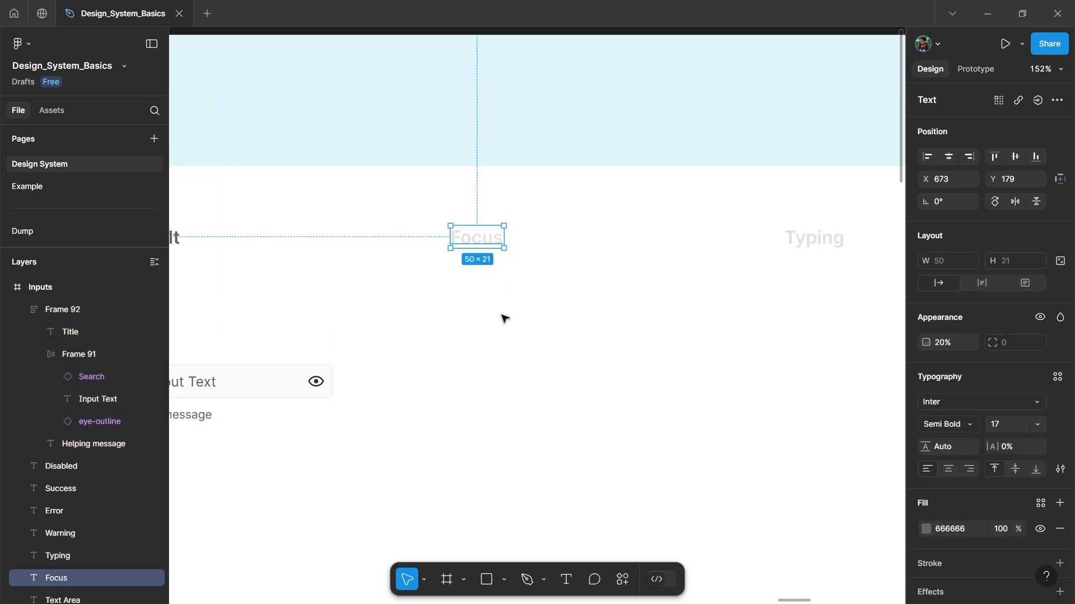
key(0)
scroll(490, 305, right, 5)
scroll(490, 305, down, 2)
click(492, 261)
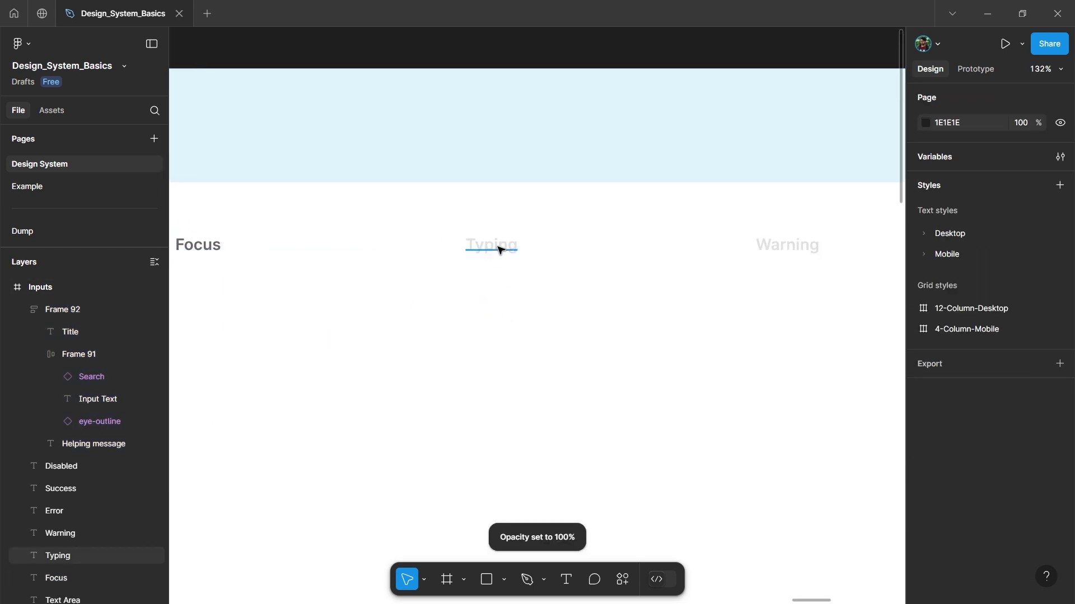
Set the opacity of the Typing, Warning, Error, Success and Disabled column labels to 100%
click(499, 247)
scroll(520, 321, right, 4)
key(Tab)
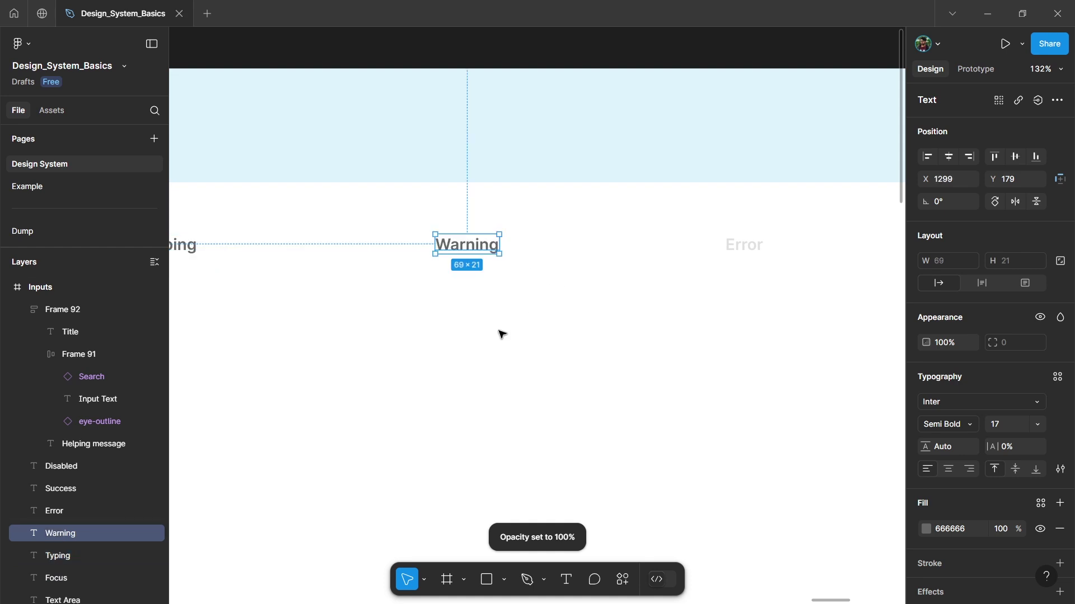
scroll(454, 291, right, 4)
key(Tab)
scroll(481, 297, right, 3)
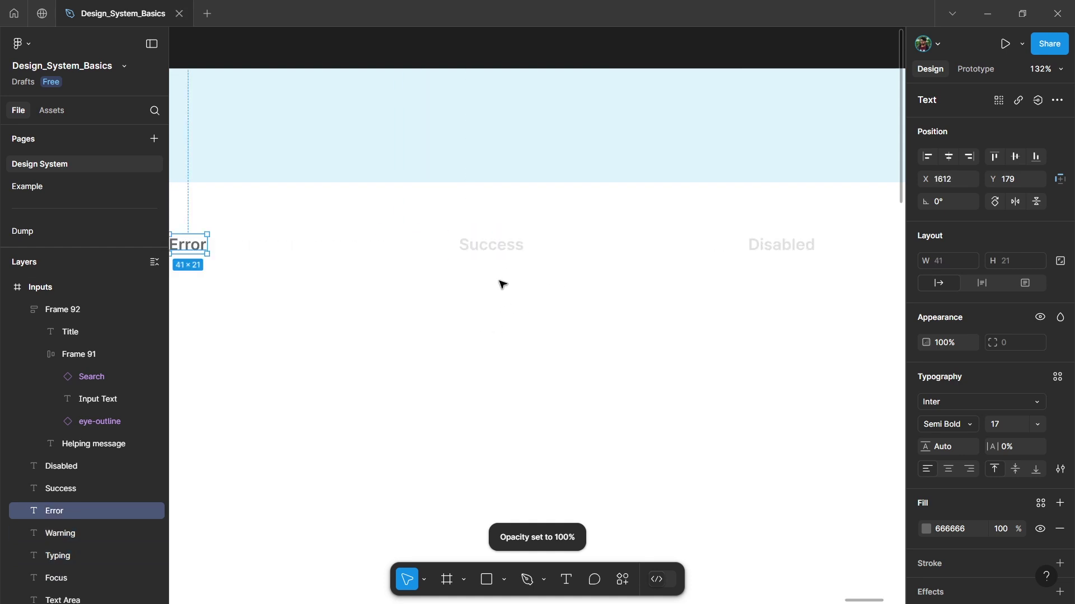
key(Tab)
scroll(520, 261, right, 4)
key(Tab)
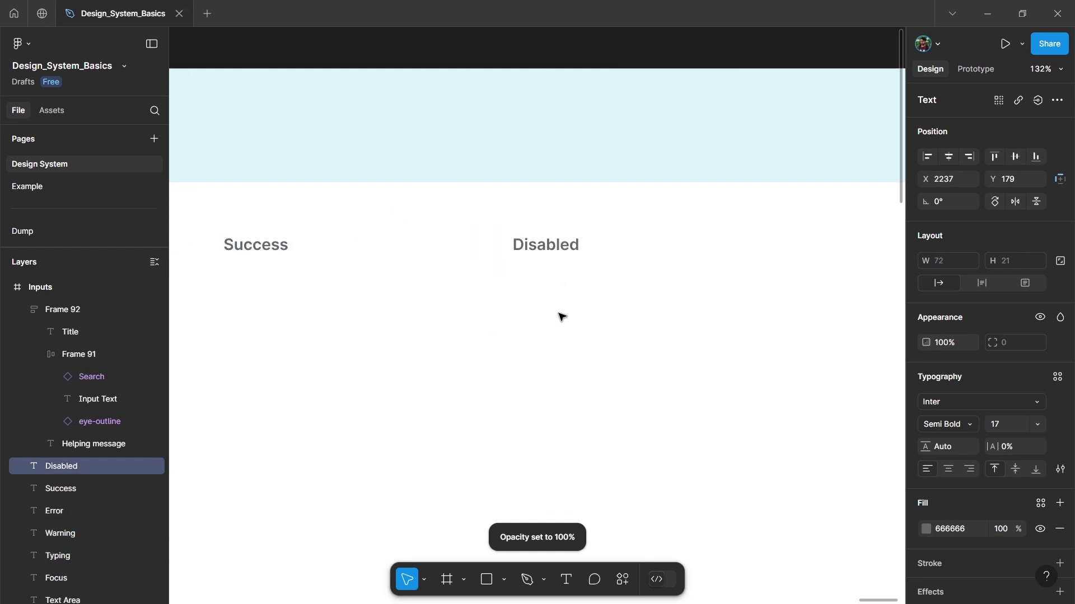
Duplicate the default input component and place the copy under the Focus column label at X 673, Y 285
scroll(615, 284, down, 3)
scroll(607, 335, left, 10)
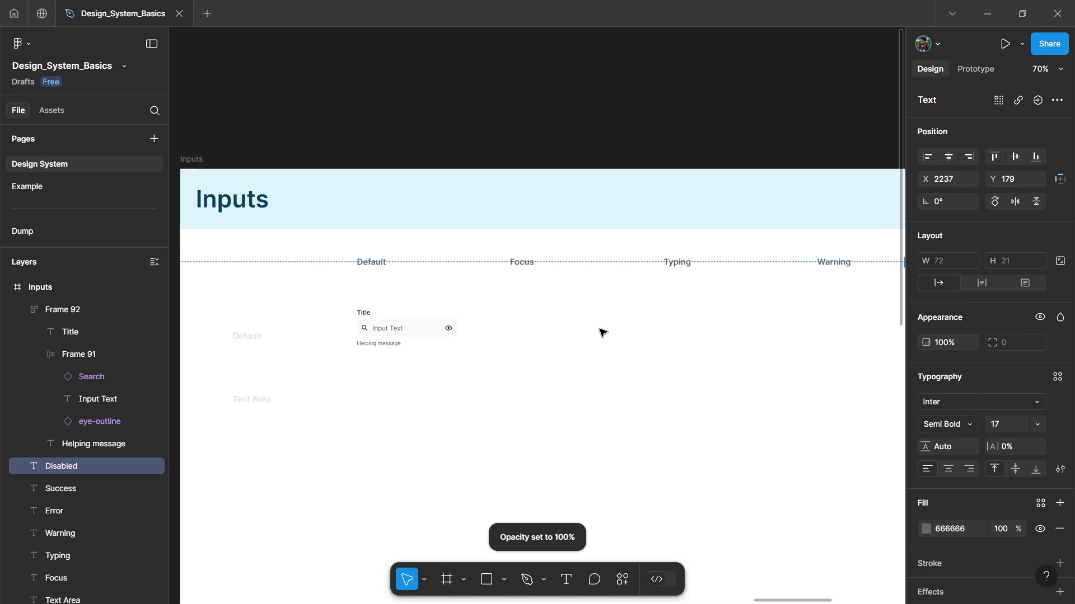
scroll(395, 358, up, 2)
scroll(396, 358, up, 2)
scroll(406, 347, left, 4)
click(383, 324)
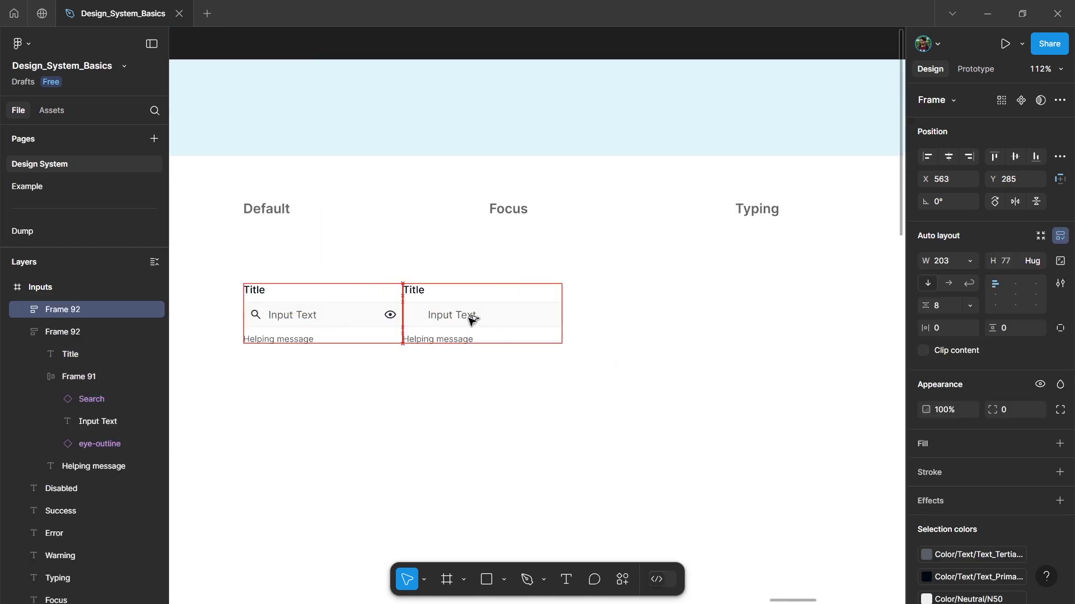
drag(472, 317, 529, 316)
scroll(554, 326, up, 1)
scroll(554, 312, up, 2)
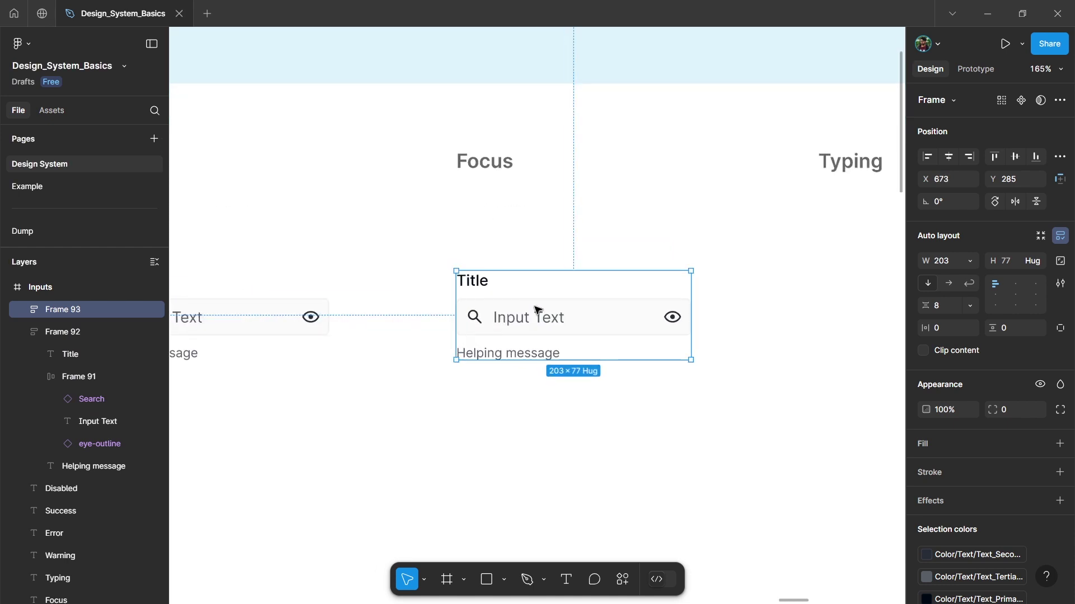
Apply the Color/Primary/P500 token to the stroke of the Focus input box
double_click(556, 317)
scroll(958, 427, down, 3)
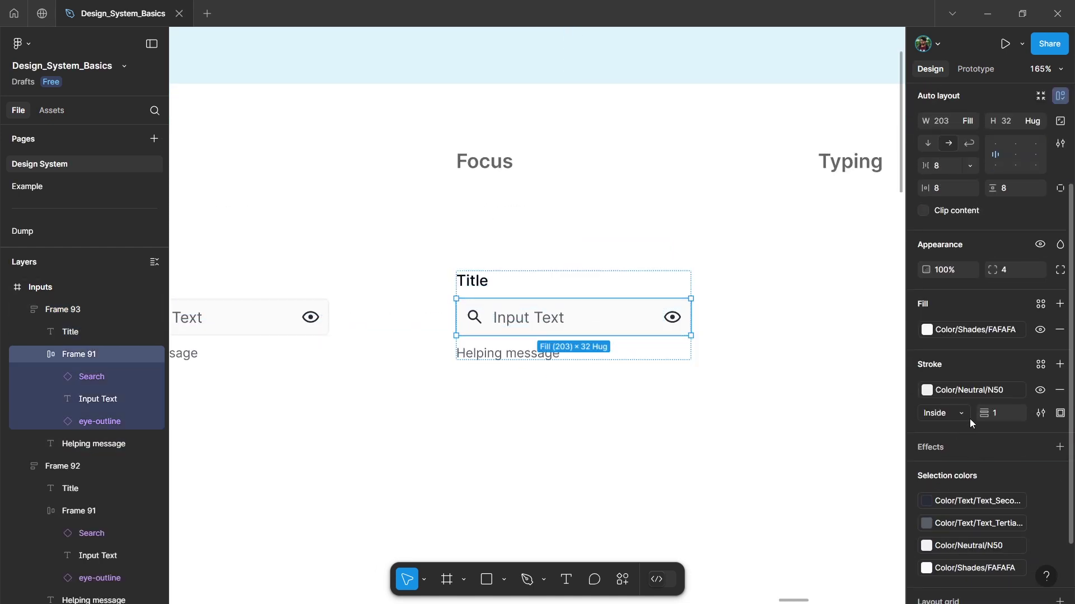
click(962, 392)
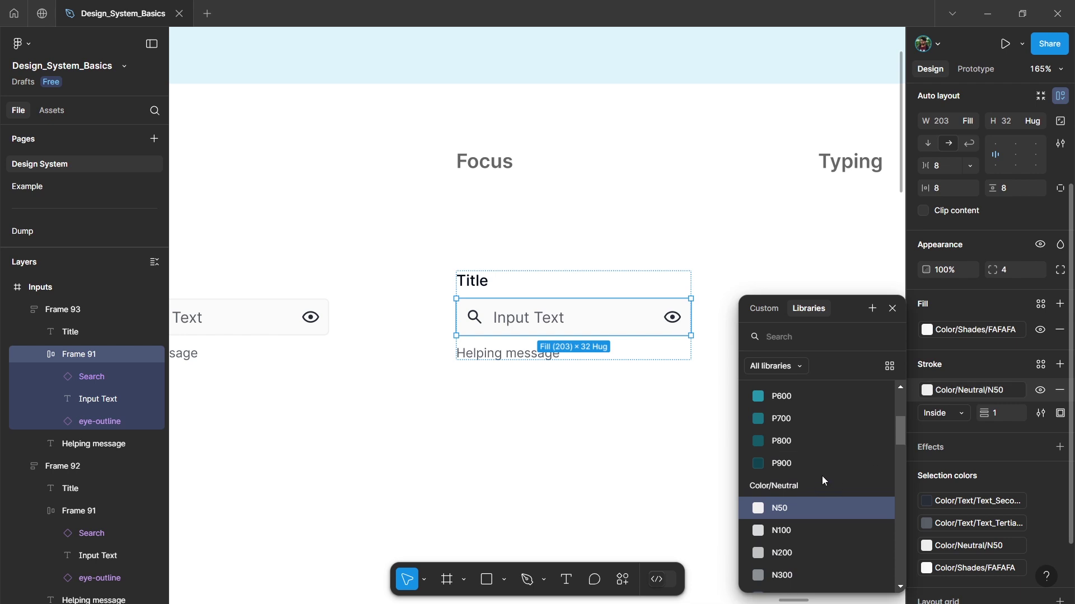
scroll(806, 476, up, 3)
click(785, 509)
click(408, 432)
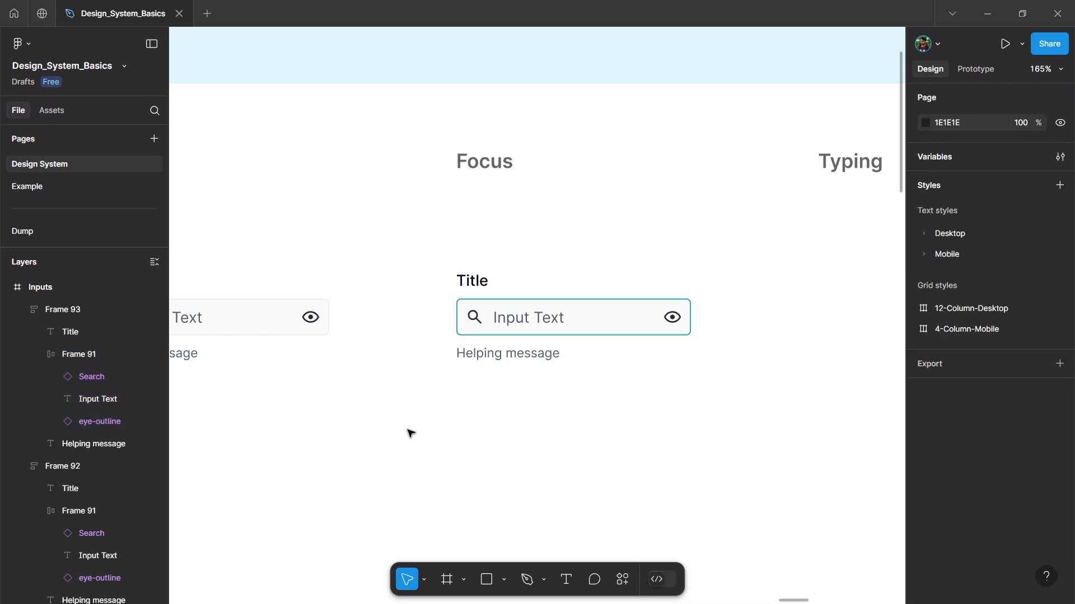
Duplicate the Focus input and place the copy under the Typing column label at X 986, Y 285
scroll(404, 431, down, 3)
scroll(556, 431, up, 2)
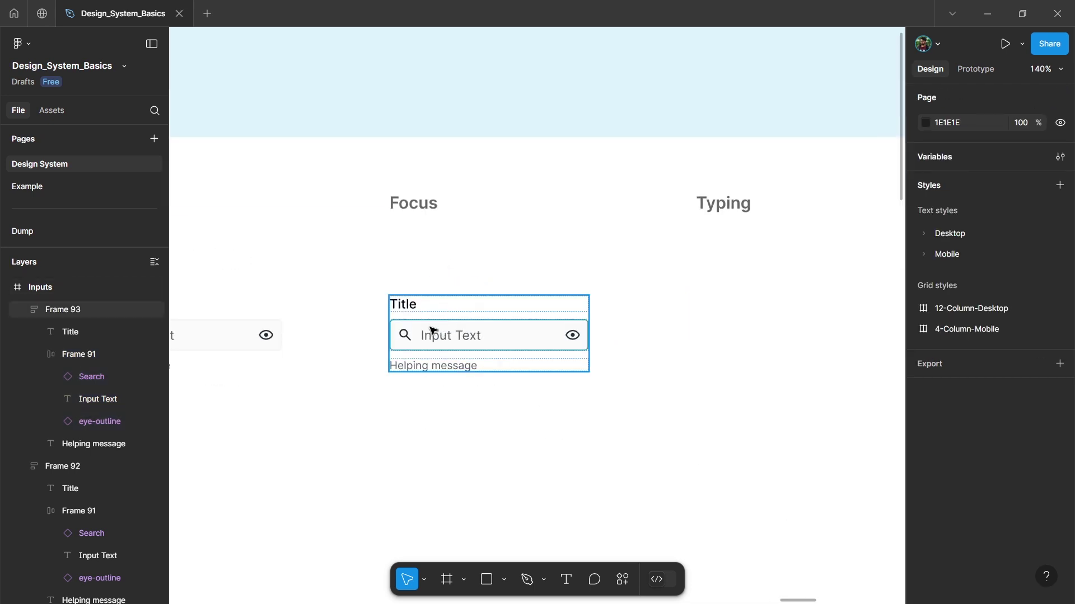
scroll(403, 247, down, 3)
drag(371, 302, 558, 300)
scroll(562, 302, up, 5)
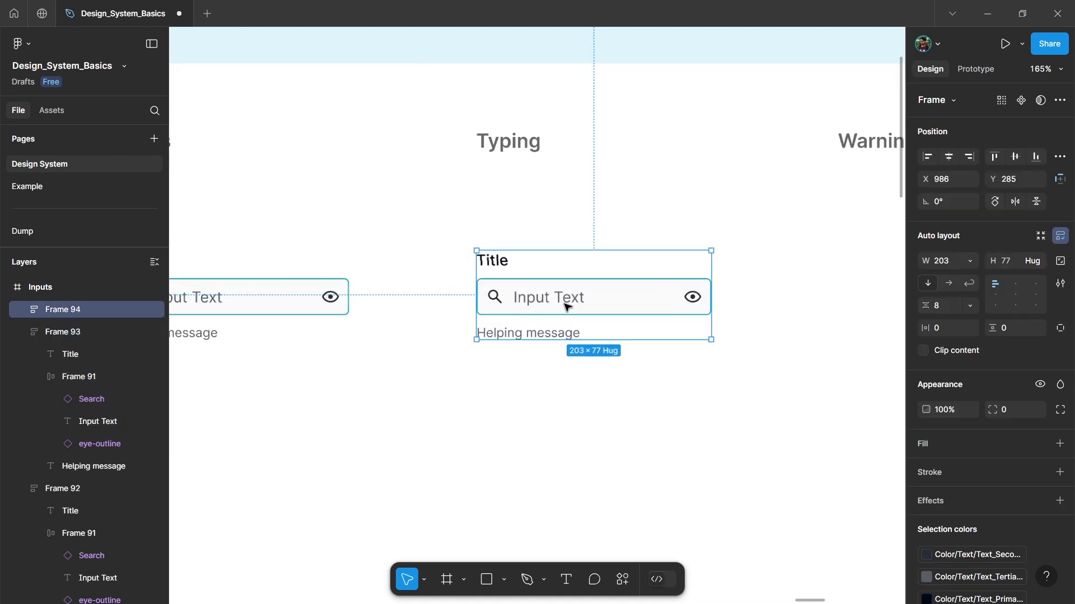
Replace the placeholder text in the Typing input with a single "|" as a text cursor
double_click(564, 301)
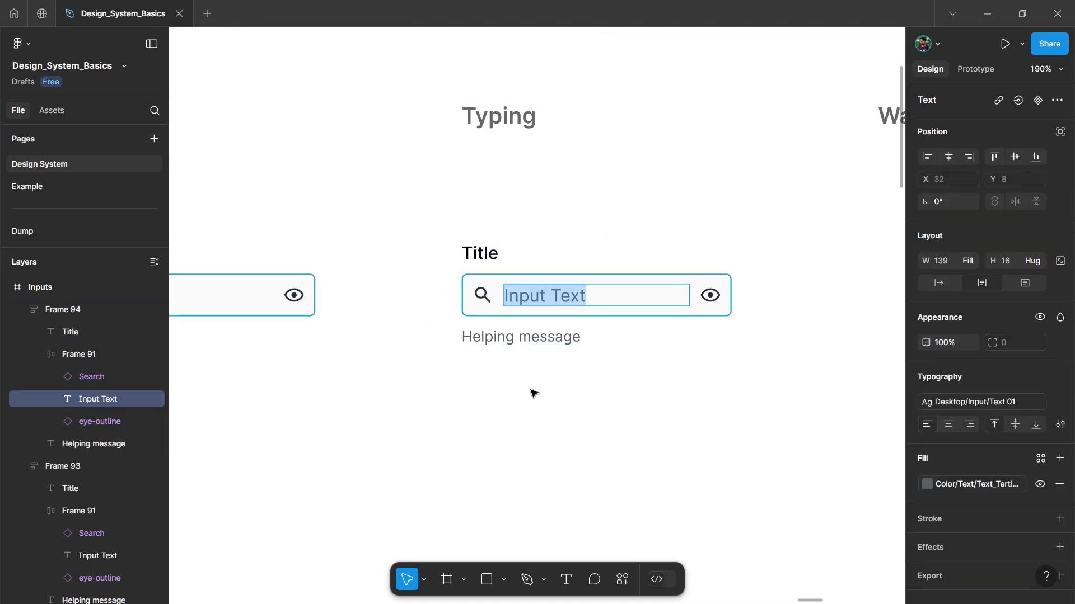
key(BackSpace)
key(Escape)
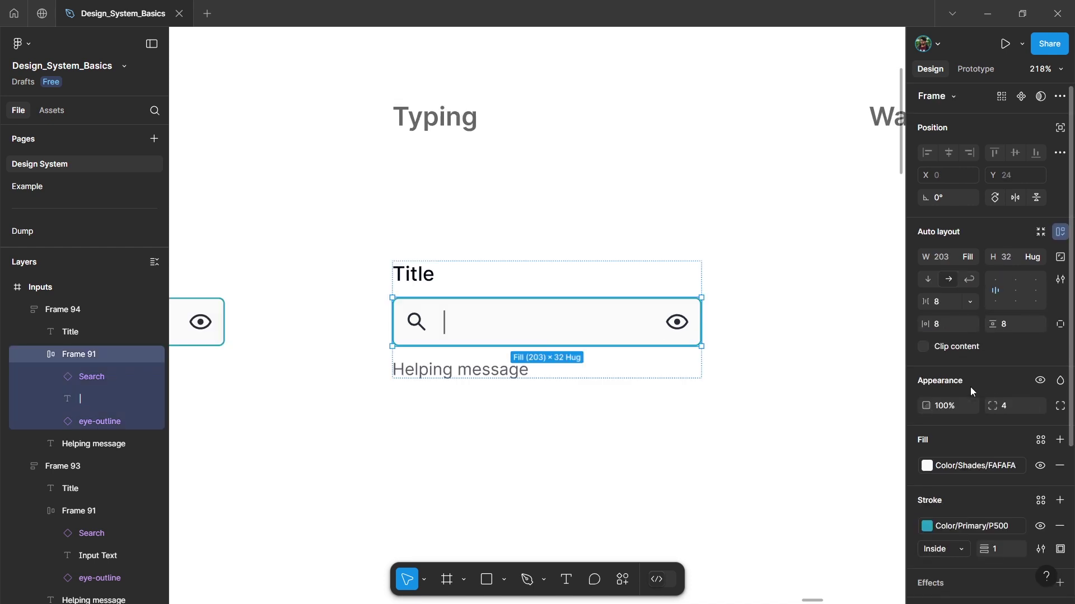
Set the fill of the Typing input box to the white token from Color/Shades
scroll(970, 387, down, 4)
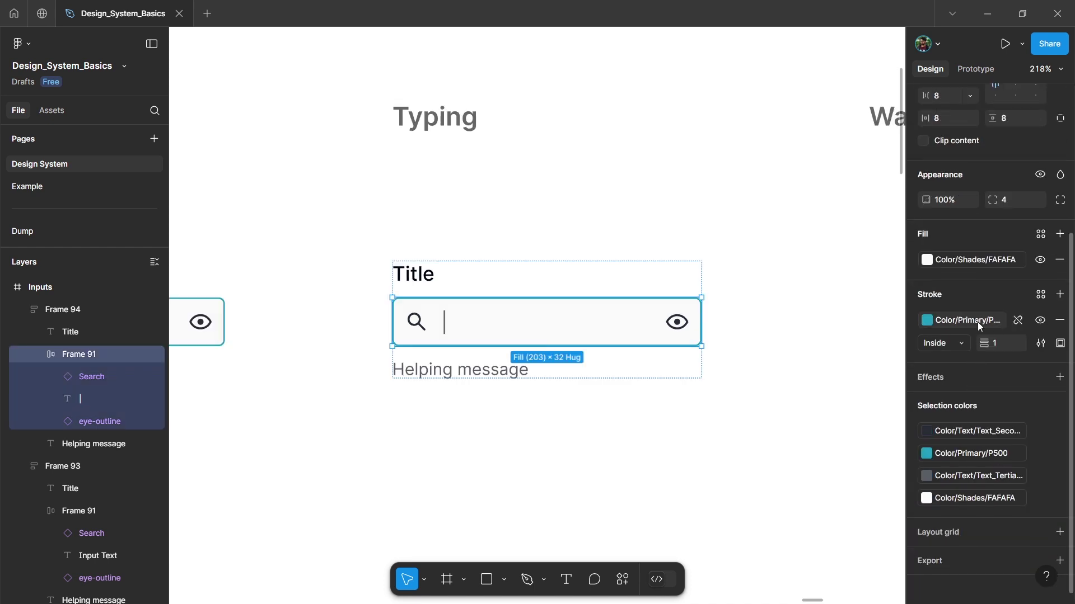
click(965, 259)
click(799, 435)
click(580, 459)
Duplicate the Default input and place the copy under the Warning column label at X 1299, Y 285
scroll(400, 426, down, 3)
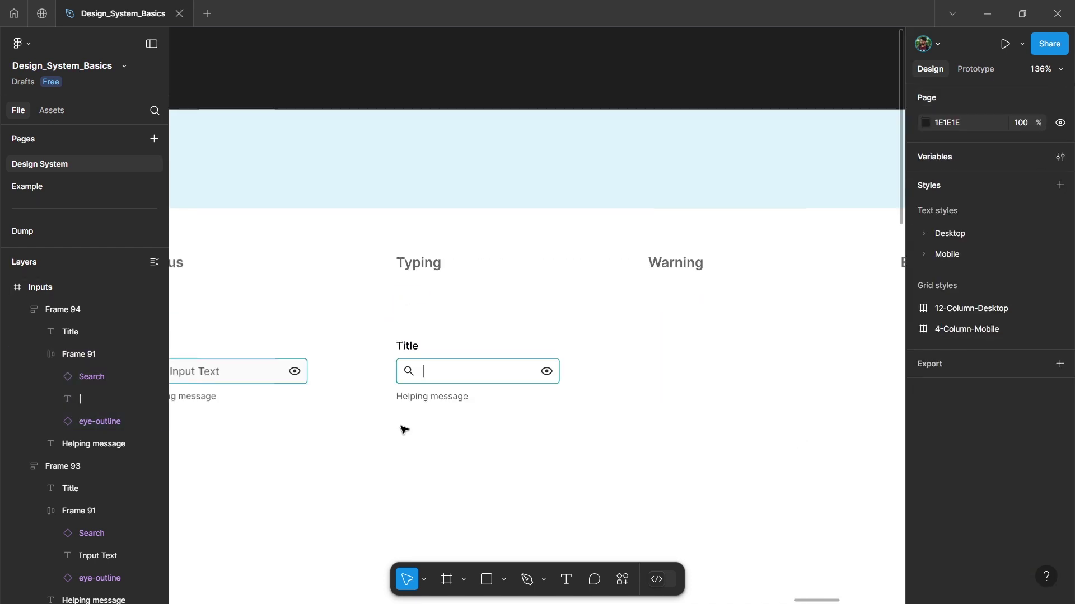
scroll(485, 445, up, 1)
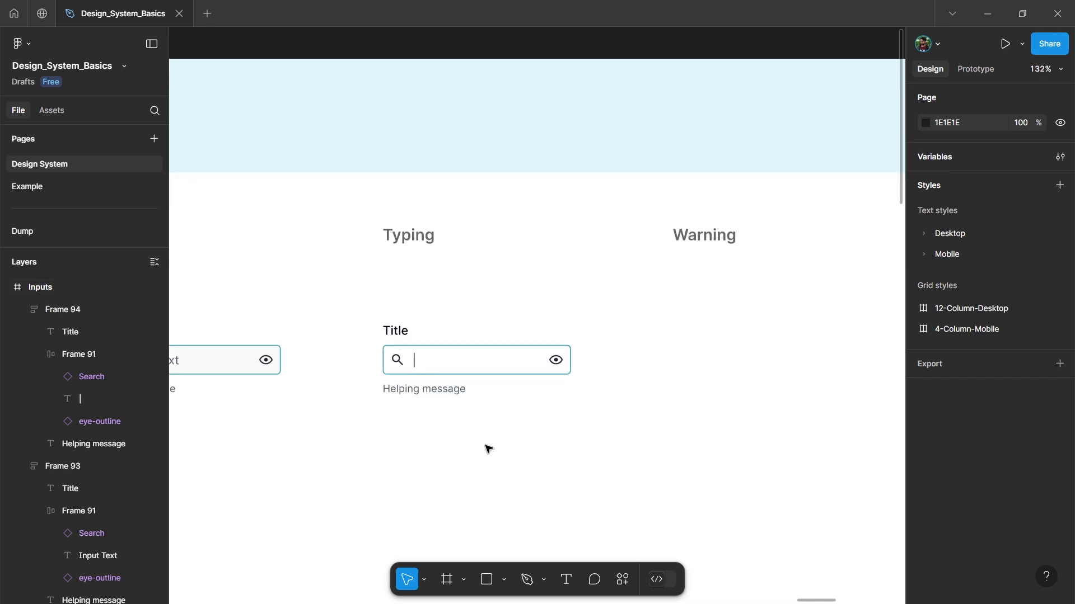
scroll(437, 431, right, 1)
click(408, 365)
scroll(390, 383, down, 1)
scroll(392, 386, down, 3)
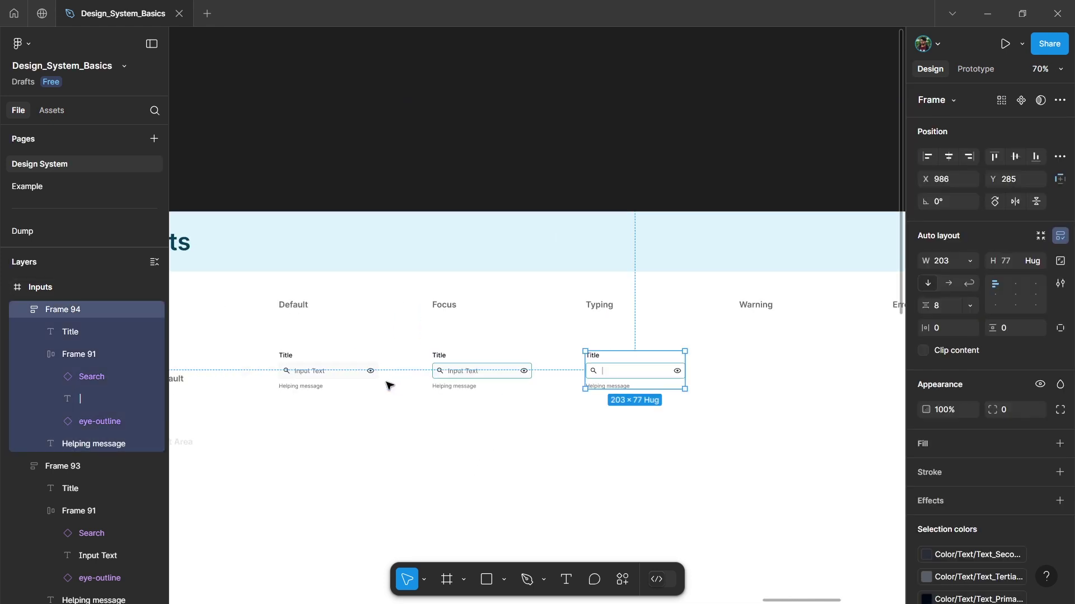
click(366, 386)
drag(321, 371, 790, 372)
scroll(604, 384, right, 3)
scroll(567, 380, up, 3)
Set the Warning input box's fill to Color/Warning/50 and its stroke to Color/Warning/300
double_click(425, 335)
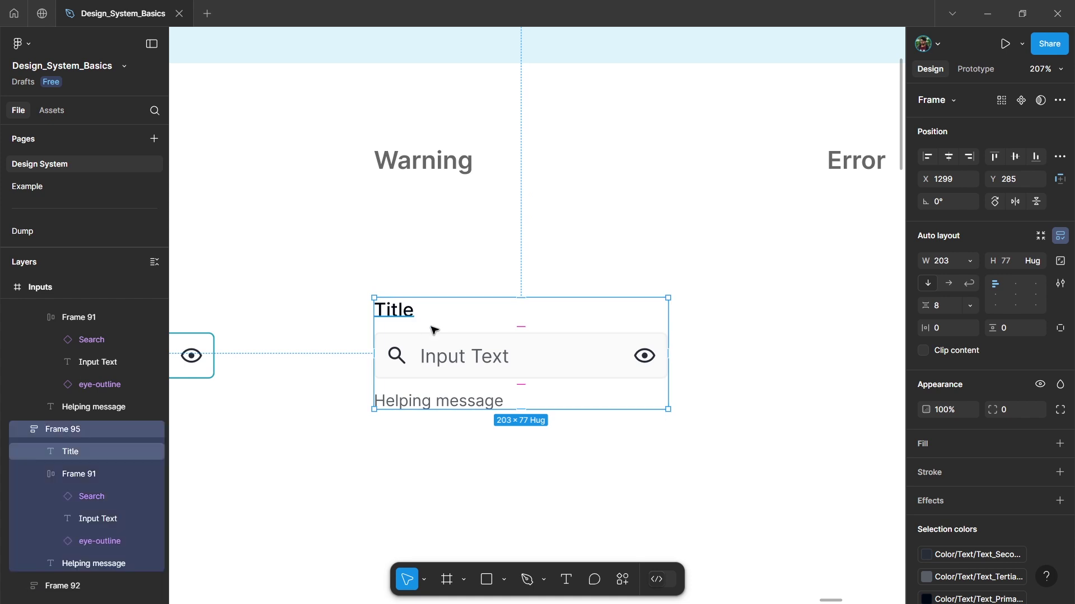
scroll(965, 401, down, 1)
scroll(977, 401, down, 1)
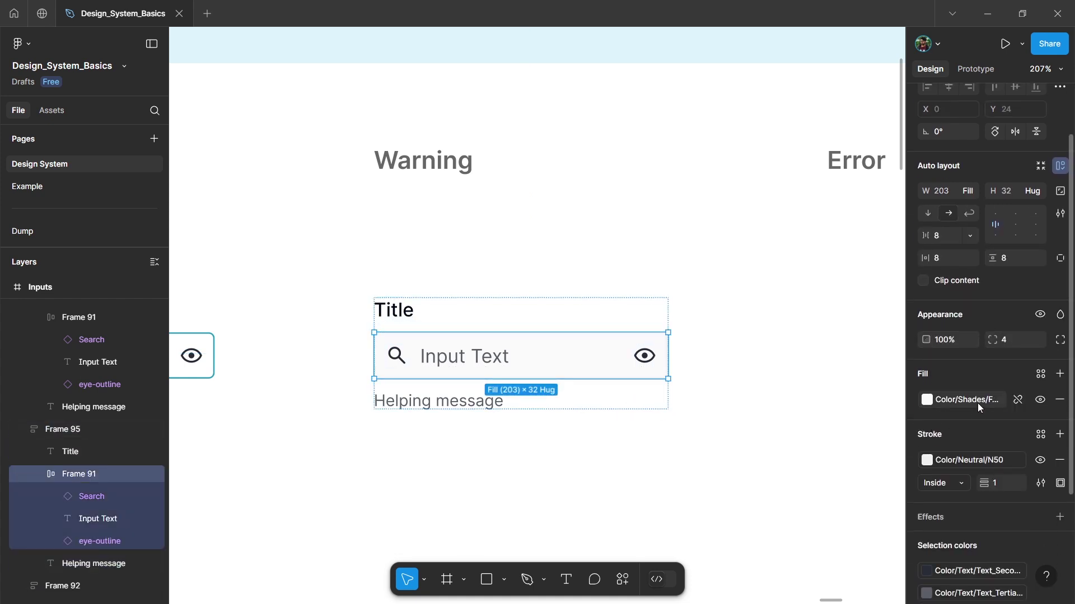
click(959, 400)
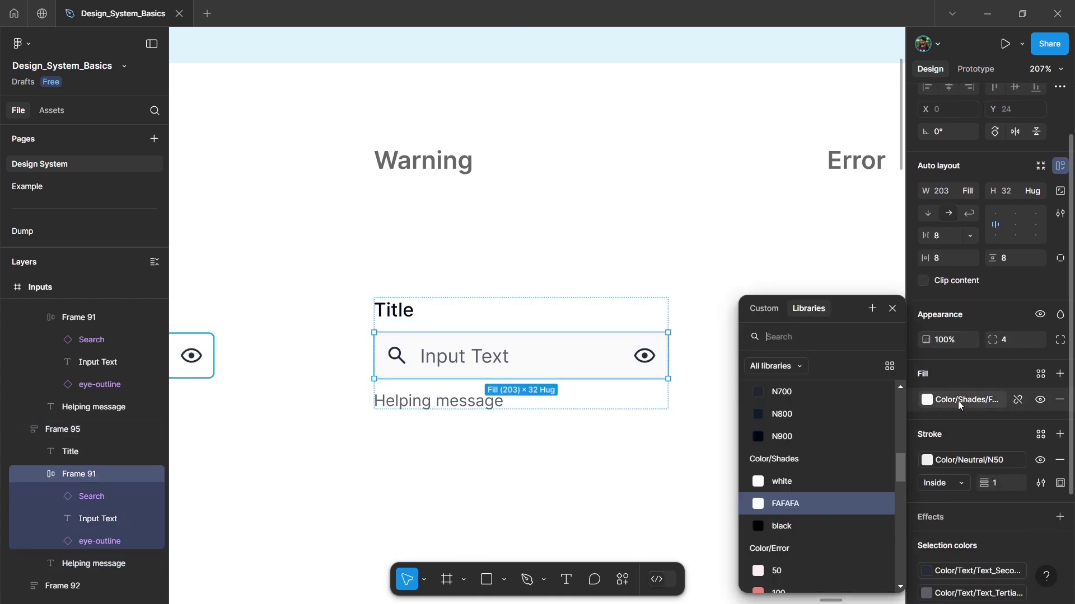
text(warni)
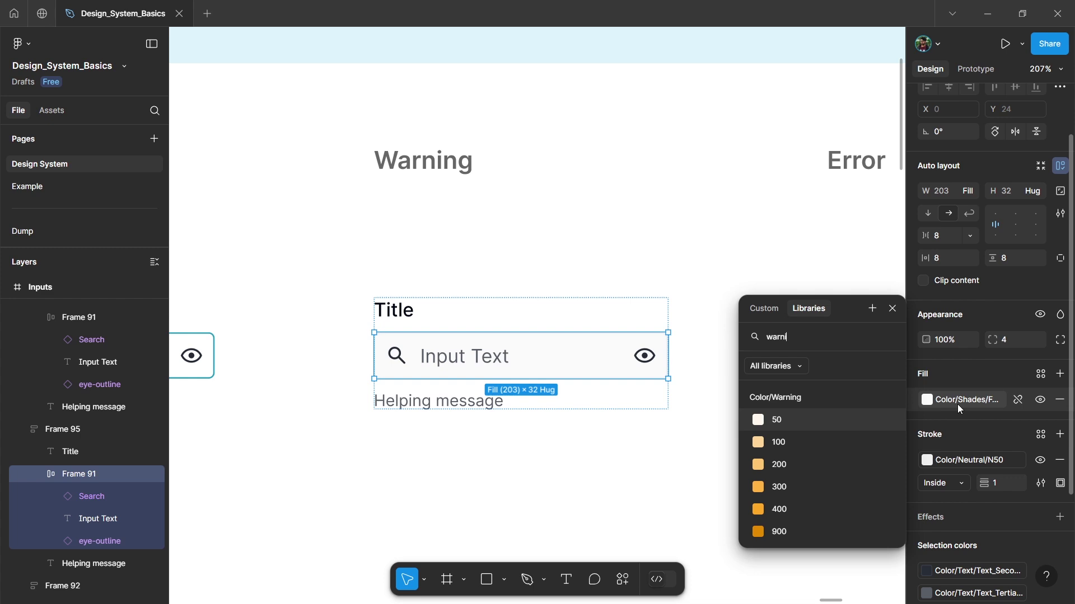
click(791, 425)
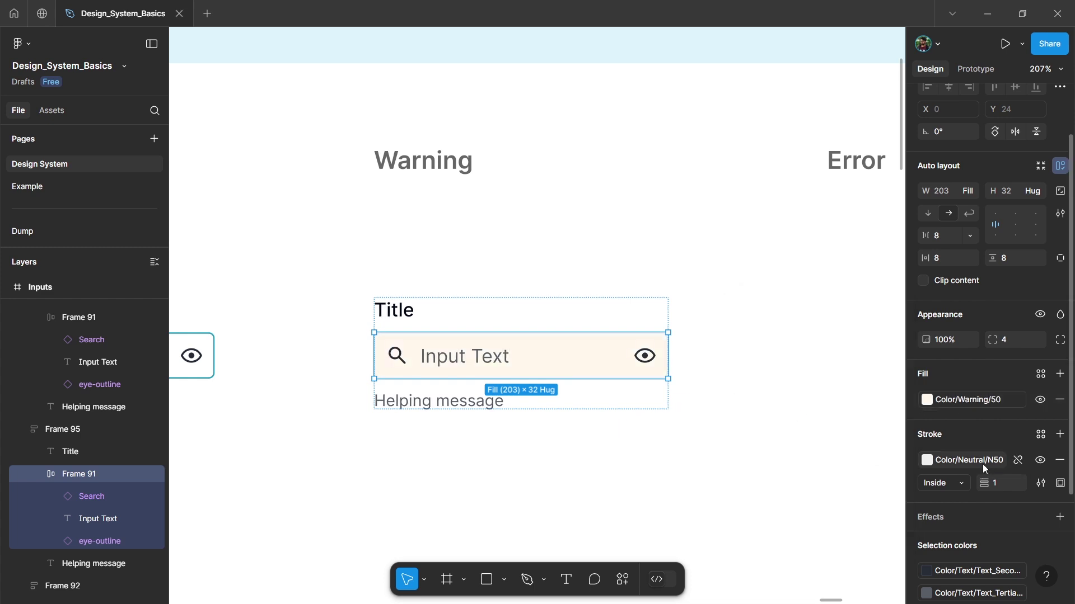
click(953, 461)
text(warni)
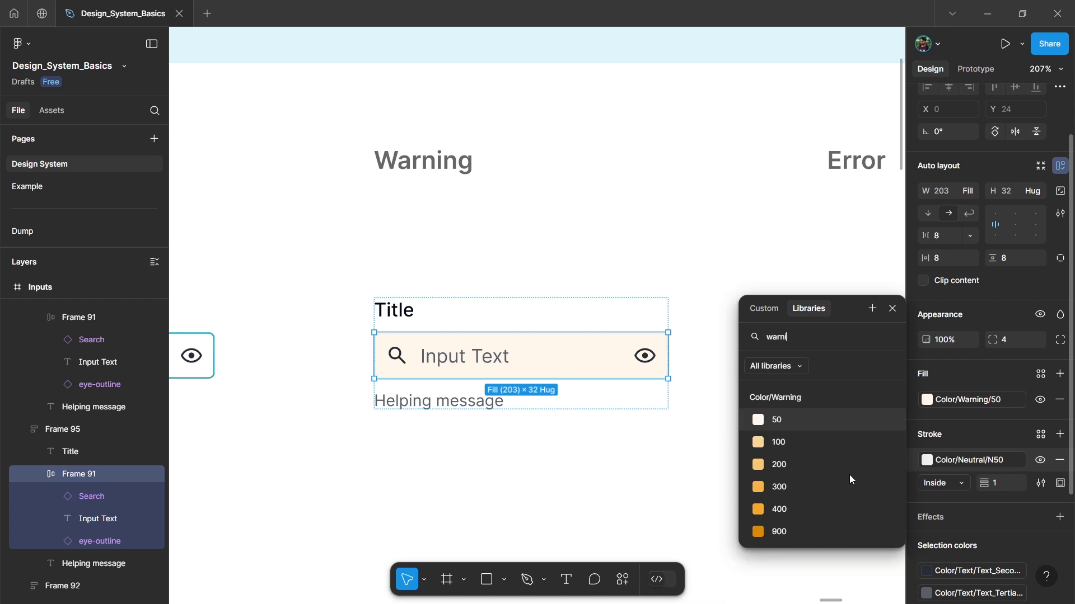
click(801, 486)
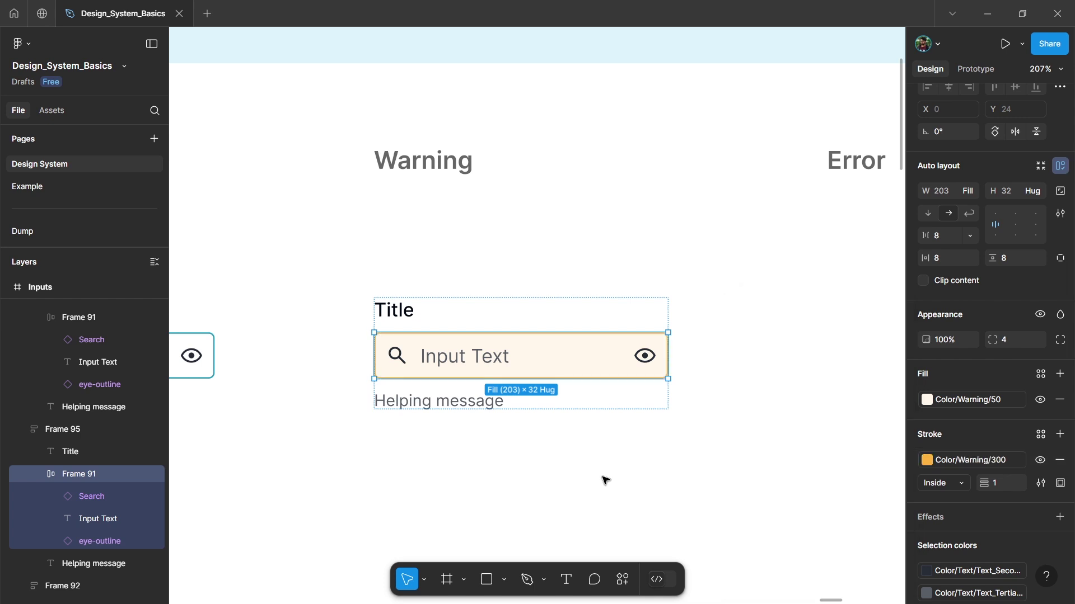
click(594, 487)
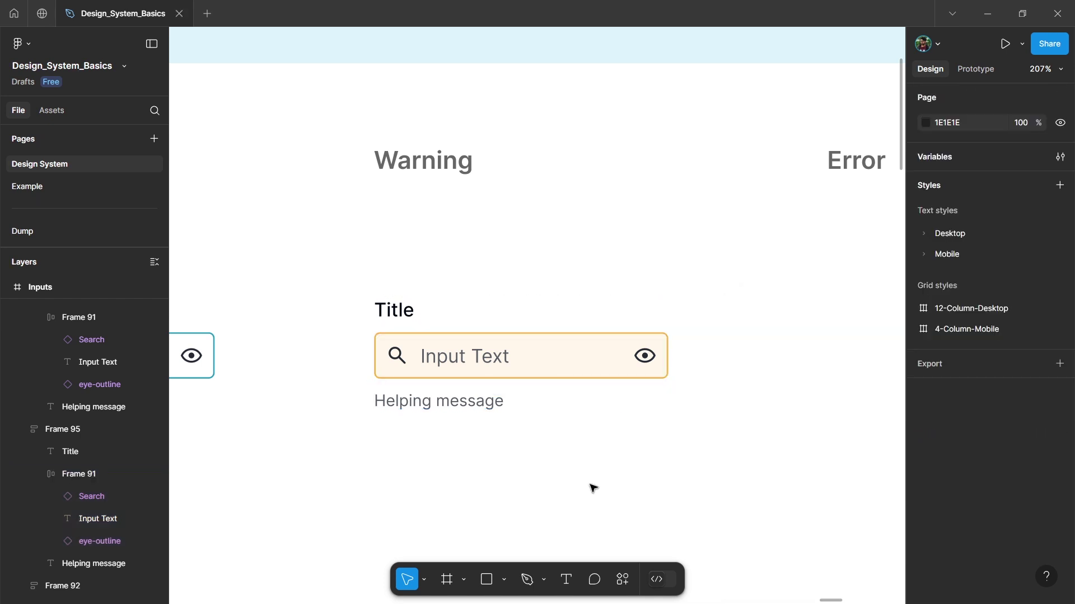
Apply the Color/Warning/900 token to the Helping message text of the Warning input
click(454, 407)
click(455, 406)
click(970, 486)
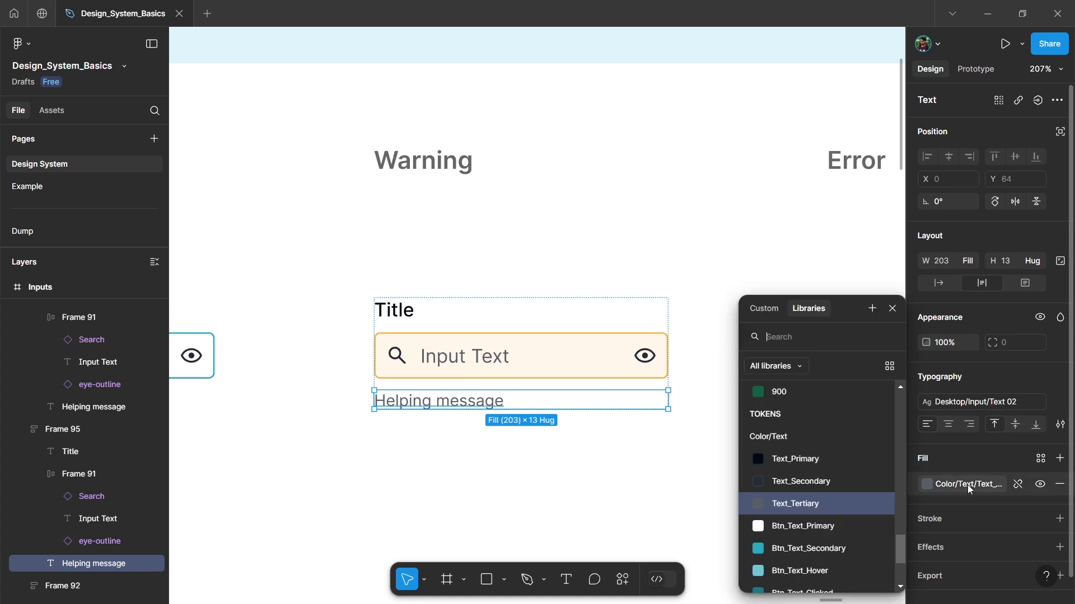
text(warning)
click(789, 534)
scroll(501, 398, down, 1)
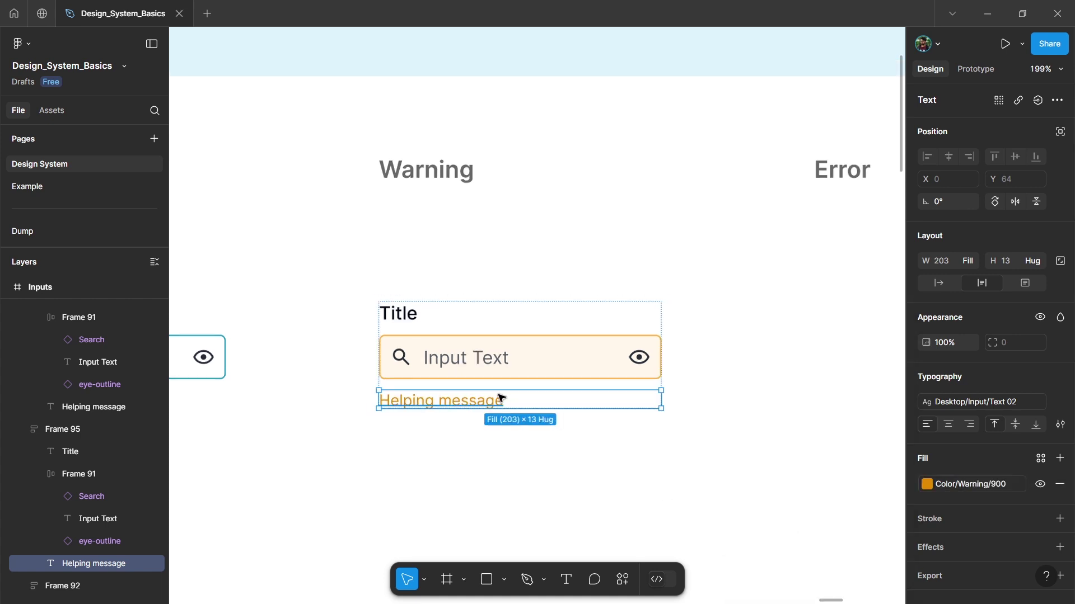
scroll(501, 398, down, 3)
click(403, 393)
Duplicate the Warning input and place the copy under the Error column label at X 1612, Y 285
scroll(403, 394, down, 3)
scroll(569, 412, up, 2)
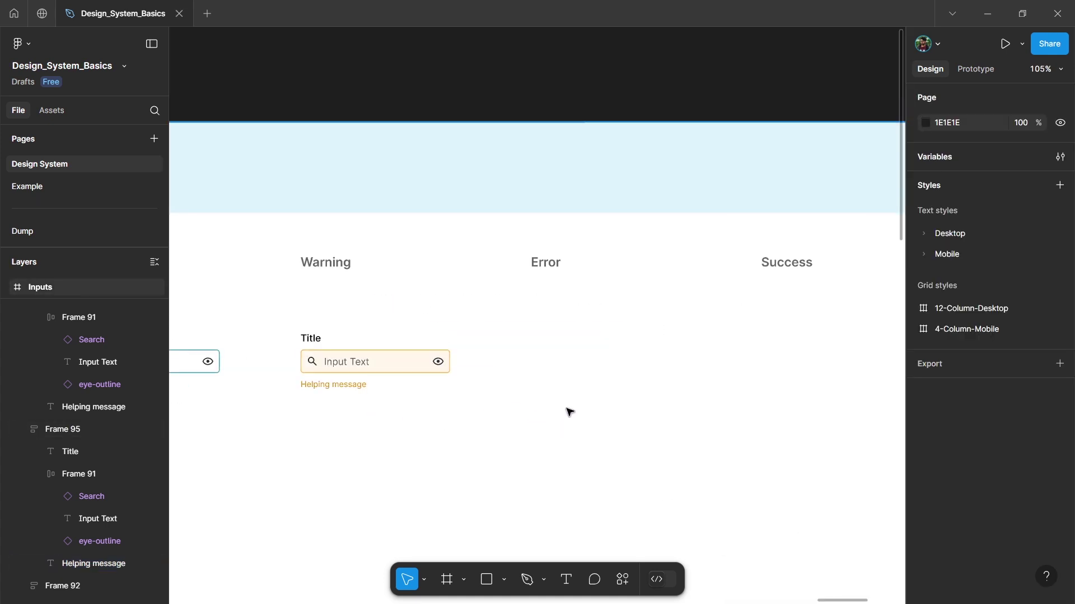
click(408, 376)
drag(408, 377, 599, 362)
scroll(684, 394, right, 1)
scroll(686, 395, up, 3)
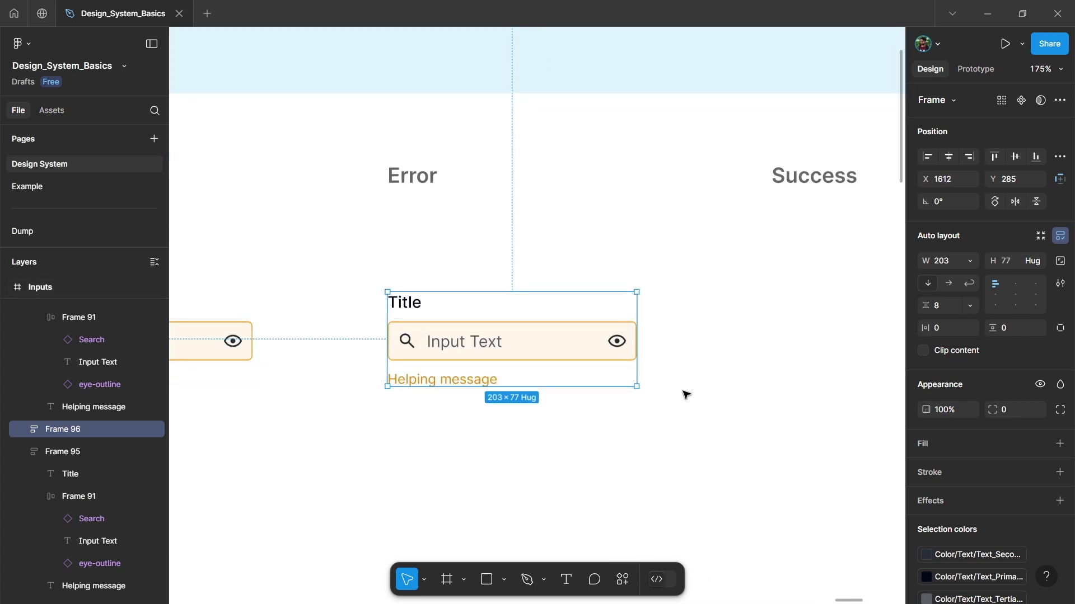
Set the Error input box's fill to Color/Error/50 and its stroke to Color/Error/300
scroll(686, 395, up, 2)
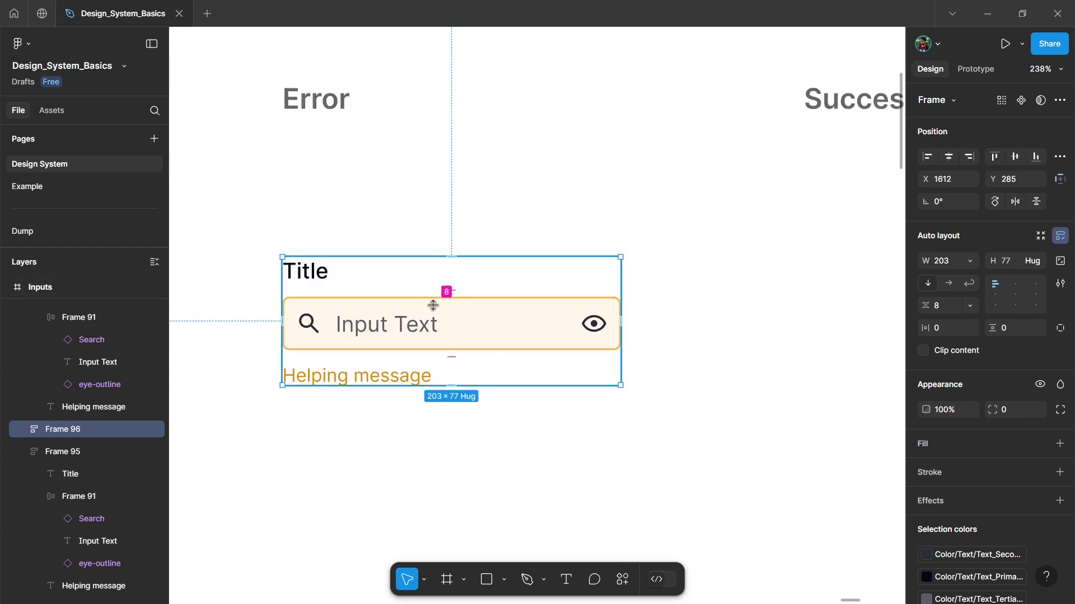
click(463, 340)
scroll(1003, 446, down, 3)
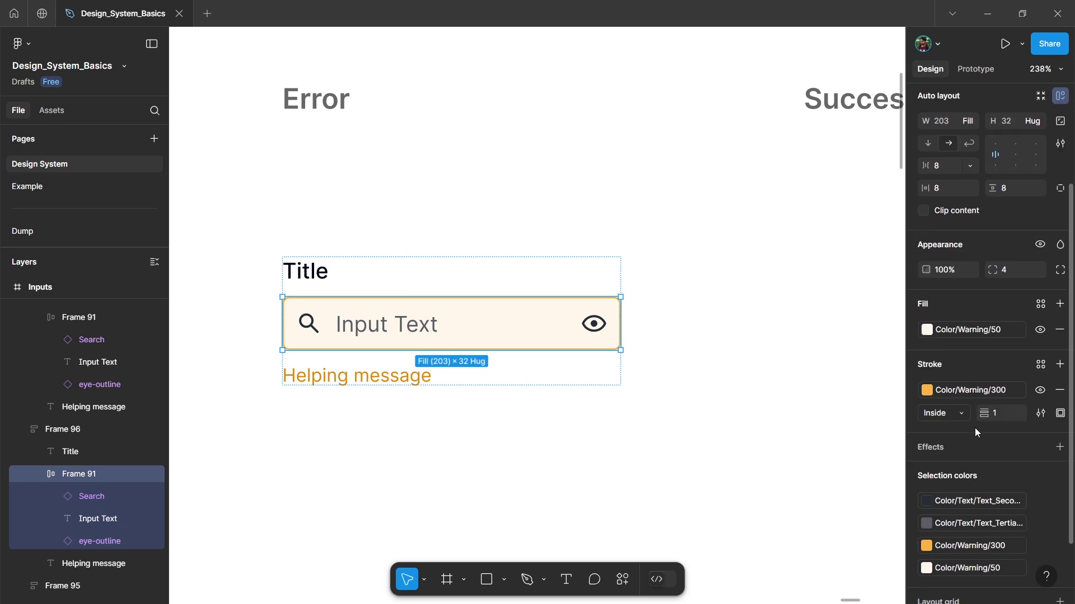
click(967, 330)
scroll(791, 422, up, 3)
click(791, 422)
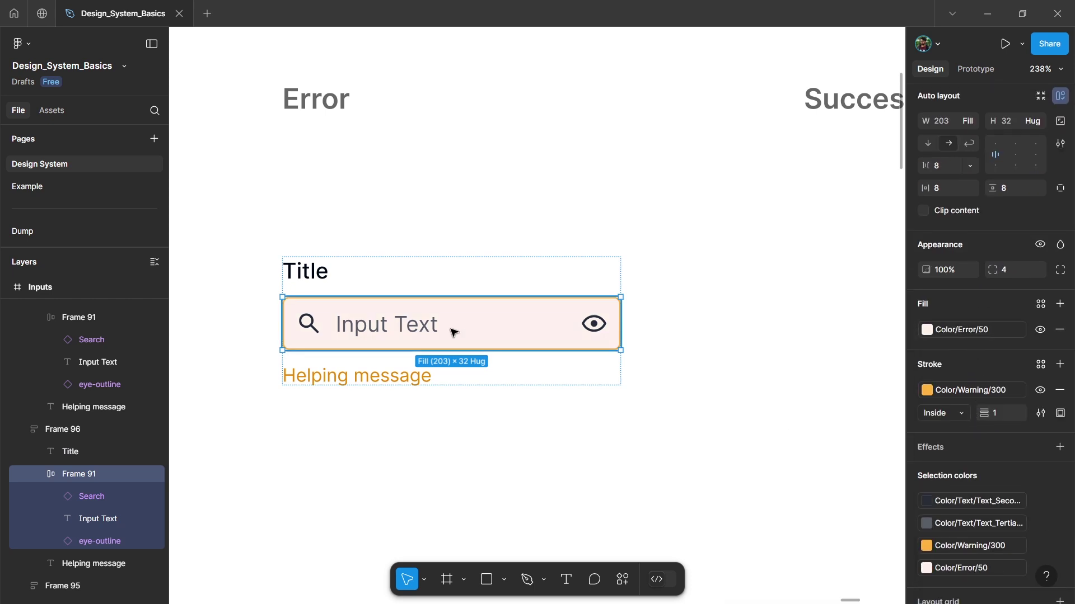
click(952, 392)
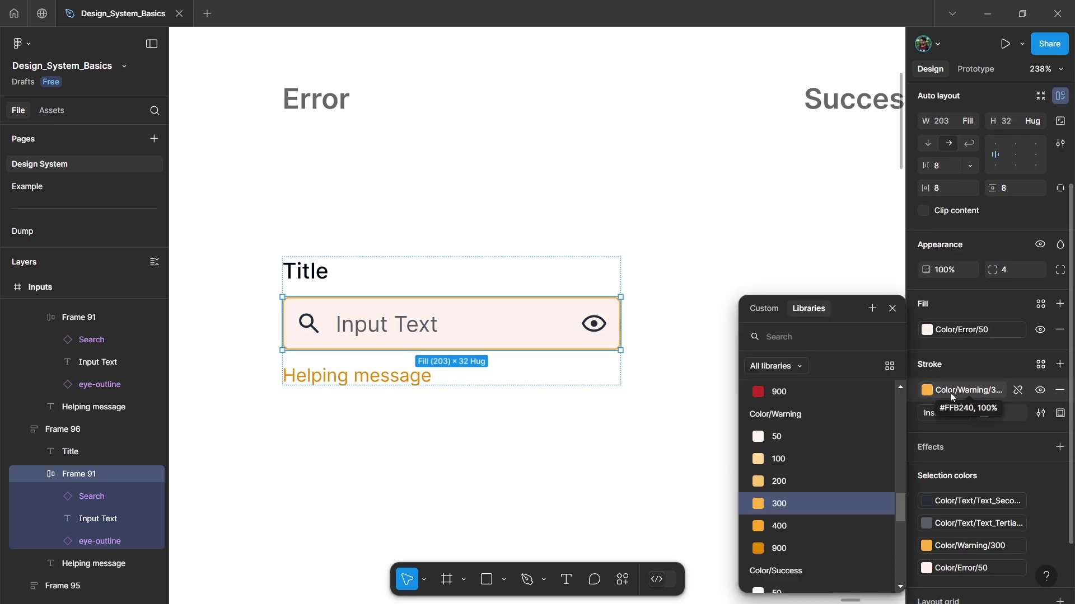
scroll(797, 489, up, 3)
click(797, 487)
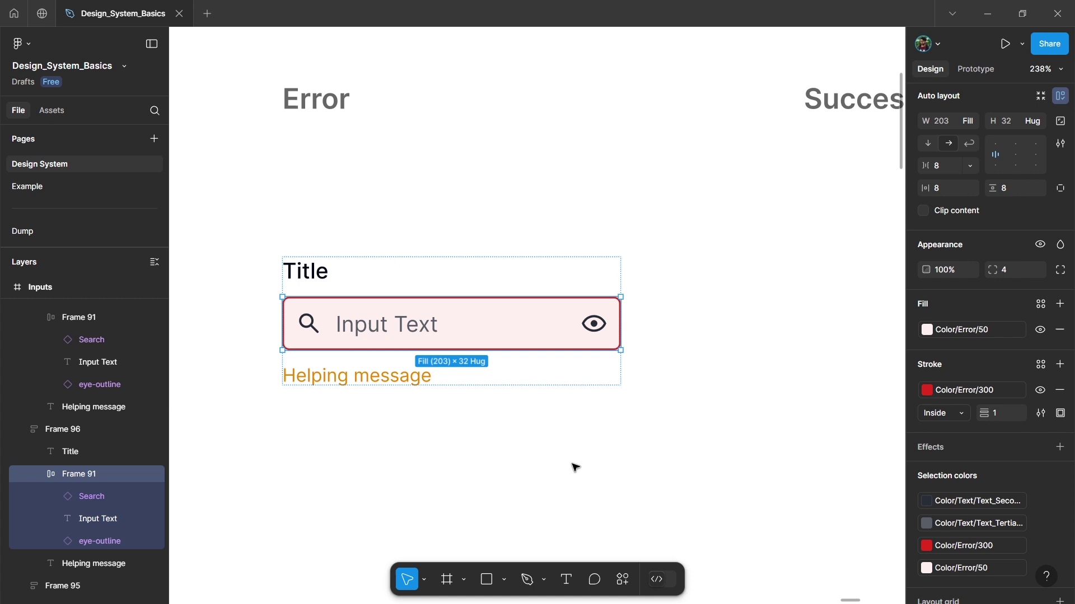
Apply the Color/Error/900 token to the Helping message text of the Error input
click(369, 384)
click(966, 462)
text(e)
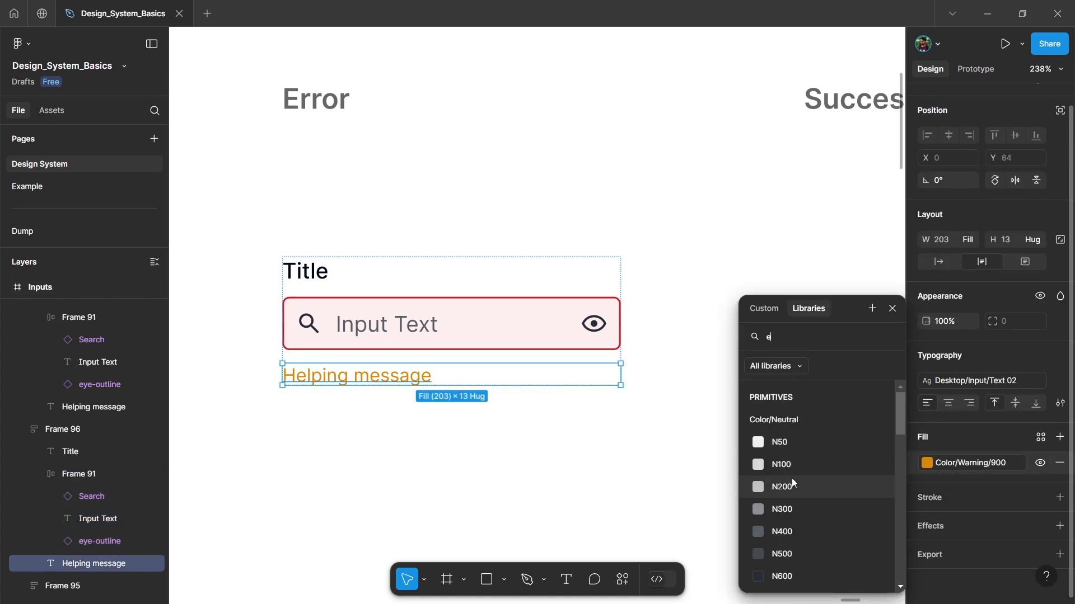
text(rr)
click(795, 532)
Duplicate the Error input and place the copy under the Success column label
scroll(486, 401, down, 5)
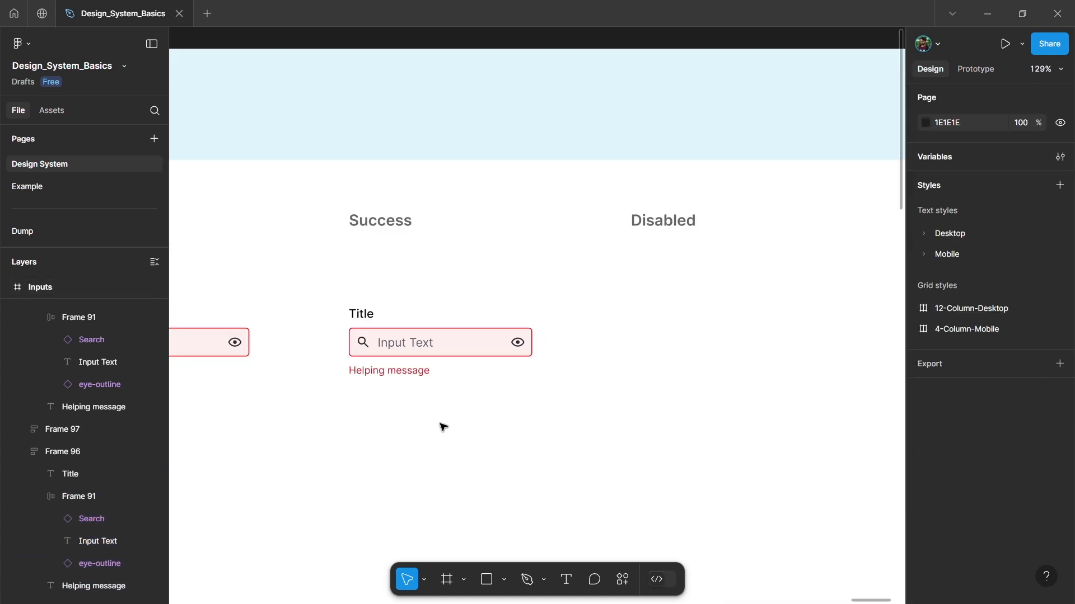
scroll(352, 399, up, 2)
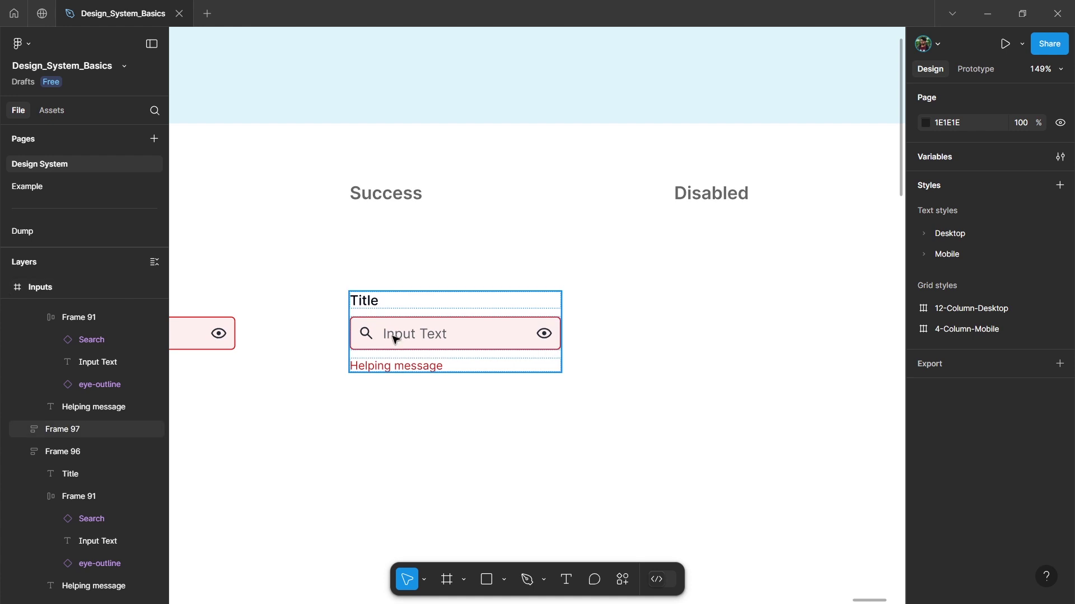
scroll(365, 314, up, 1)
Set the fill of the Success input box to the Color/Success/50 token
click(379, 297)
click(422, 336)
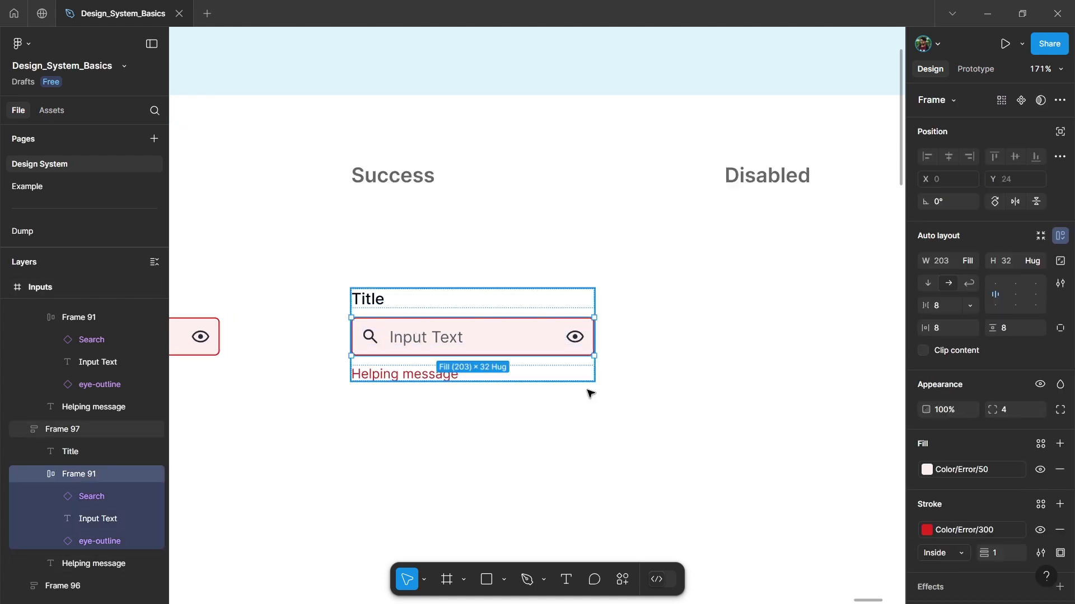
scroll(927, 460, down, 2)
scroll(927, 460, down, 1)
click(927, 329)
text(succe)
click(791, 422)
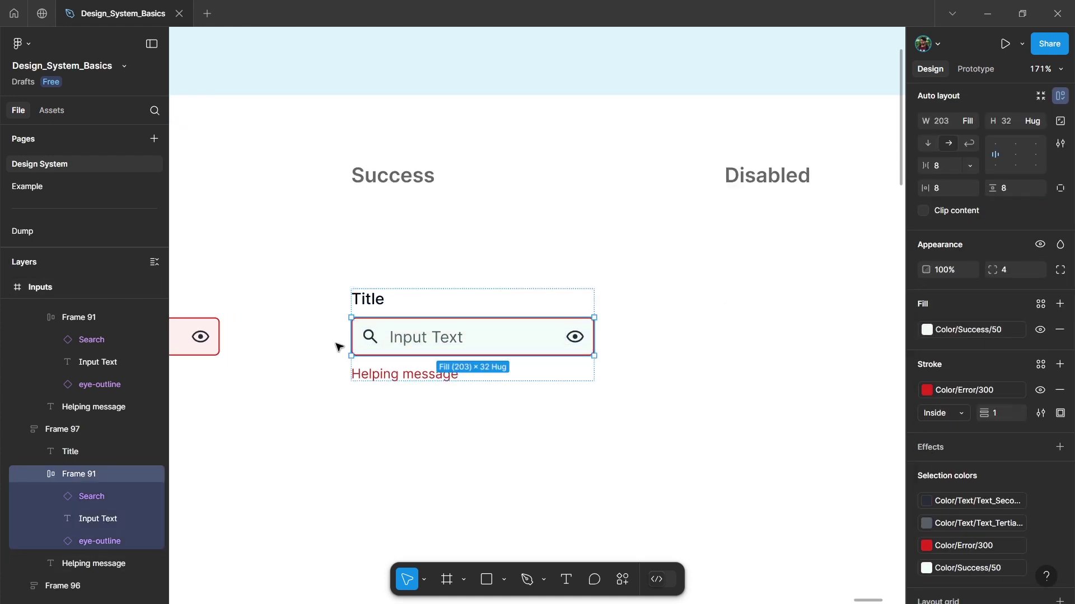
Set the stroke of the Success input box to the Color/Success/300 token
scroll(355, 342, up, 2)
click(955, 388)
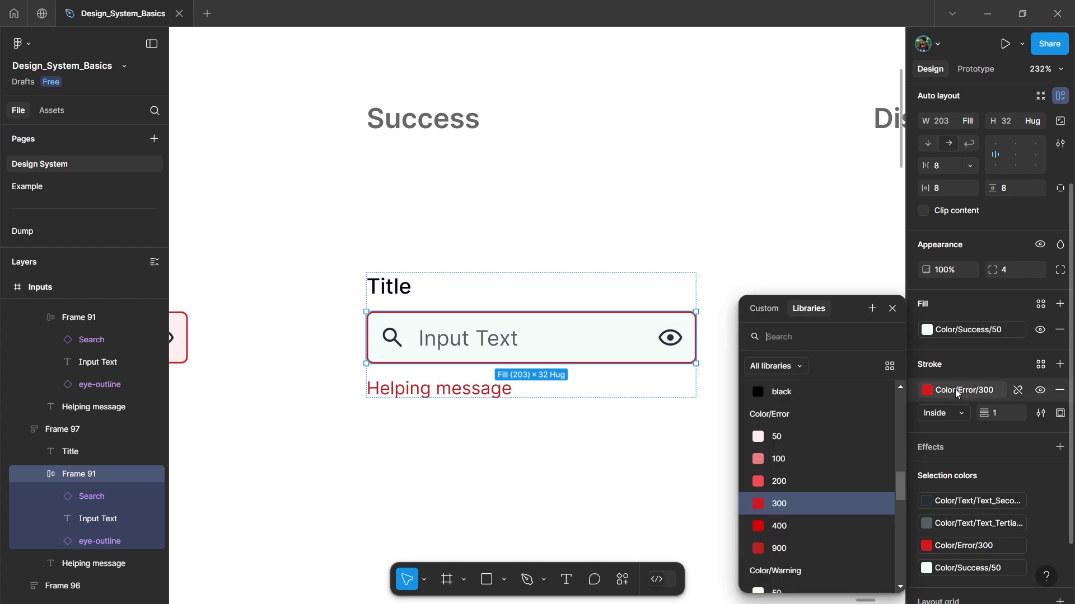
text(succe)
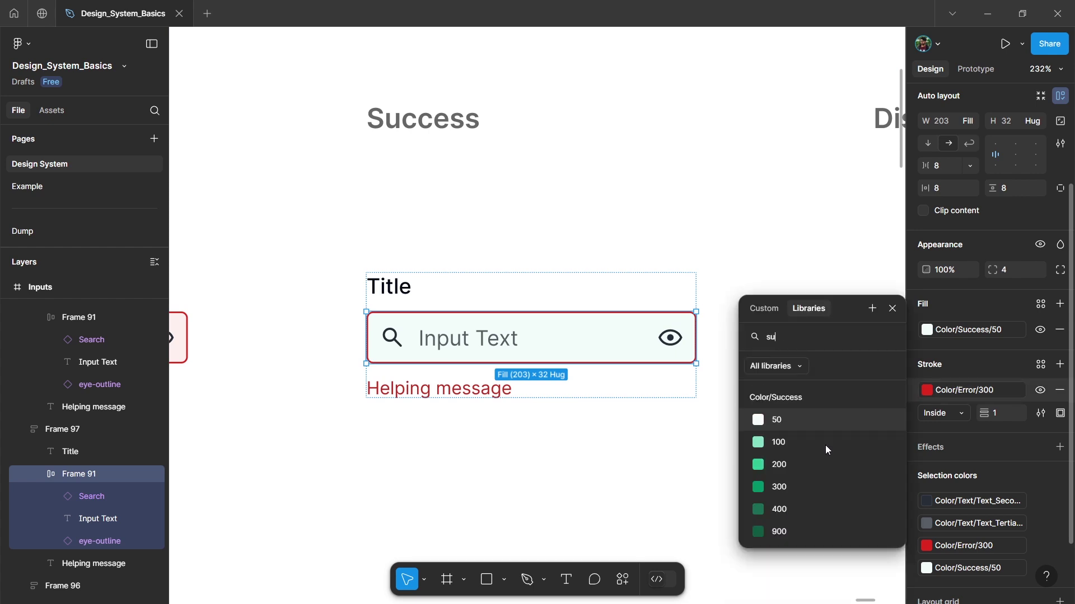
click(810, 465)
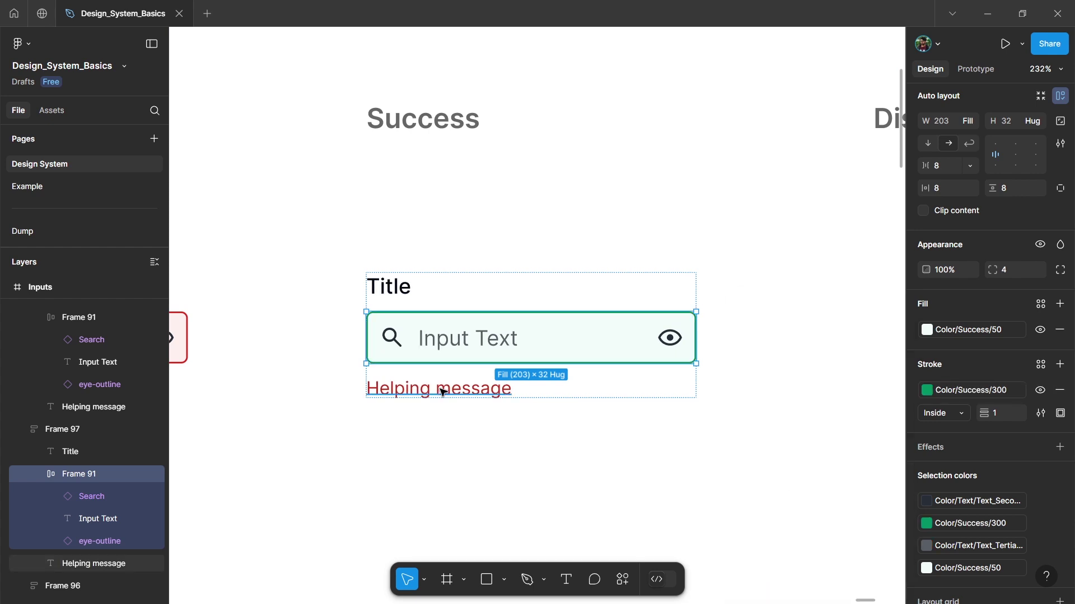
Apply the Color/Success/900 token to the Helping message text of the Success input
click(517, 397)
click(959, 464)
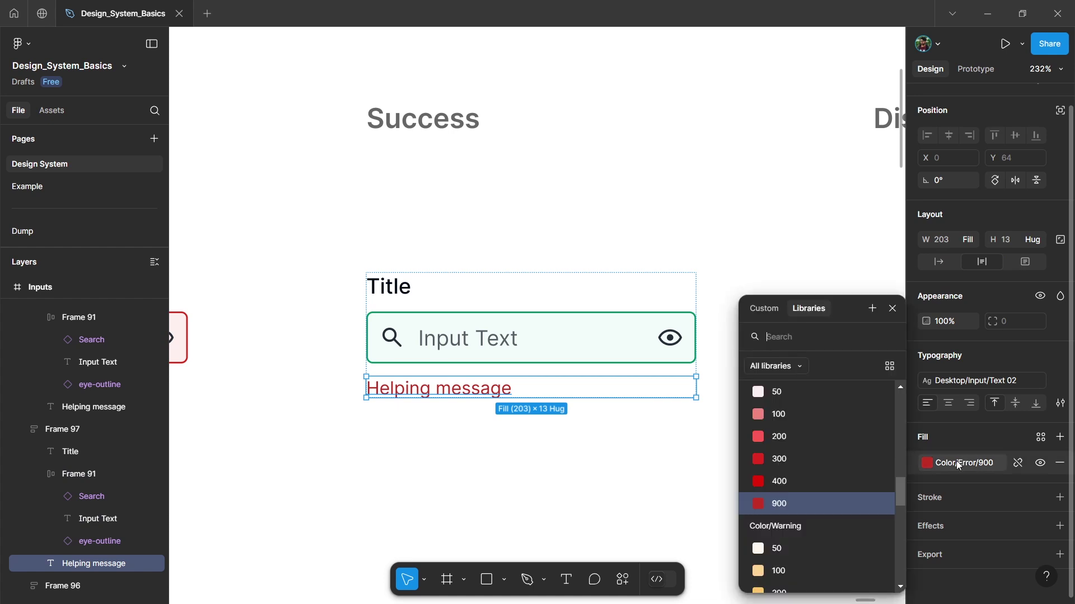
text(succ)
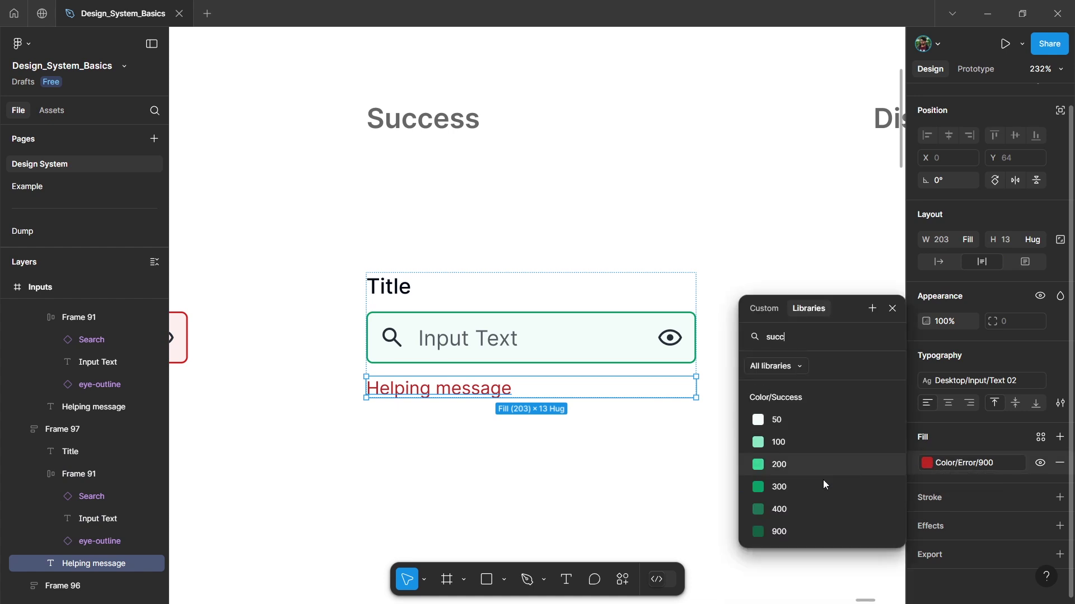
click(792, 532)
click(562, 464)
key(shift+1)
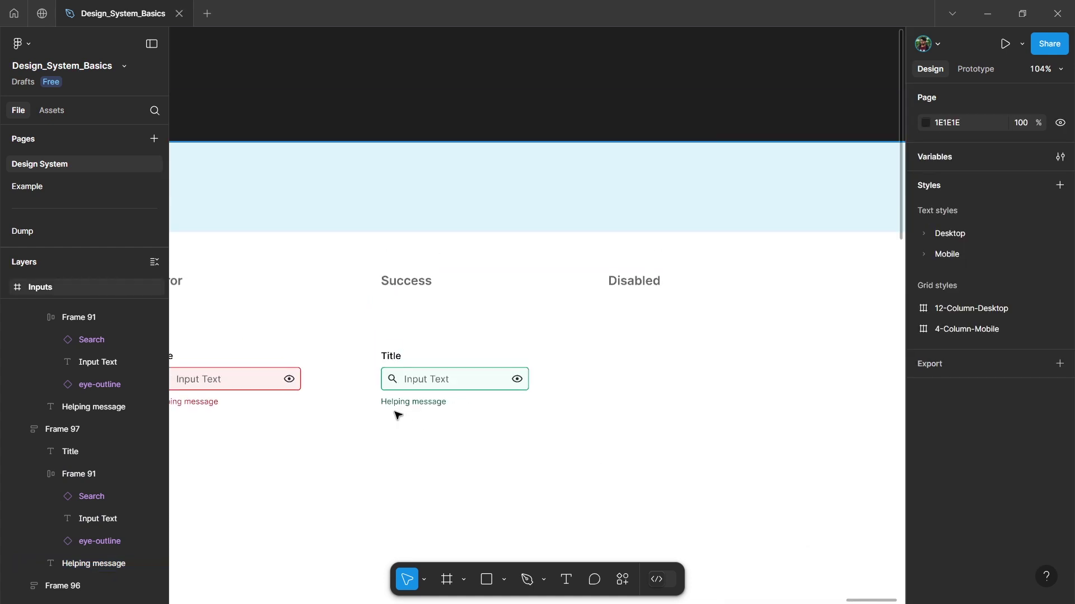
Duplicate the Default input and place the copy under the Disabled column label, level with the other inputs
scroll(492, 319, left, 5)
scroll(490, 319, down, 3)
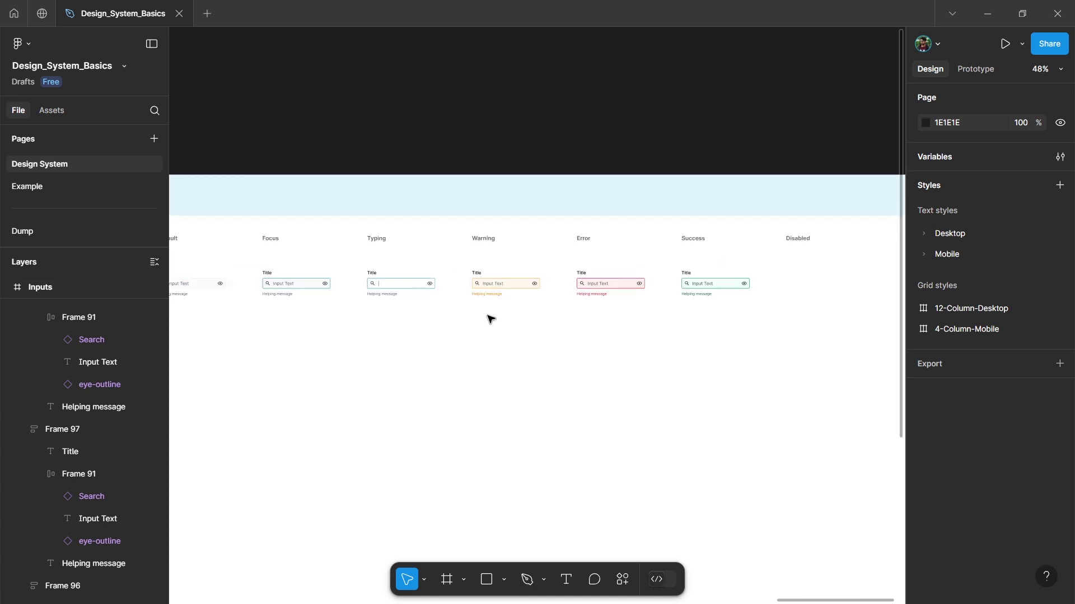
scroll(309, 271, left, 3)
click(259, 283)
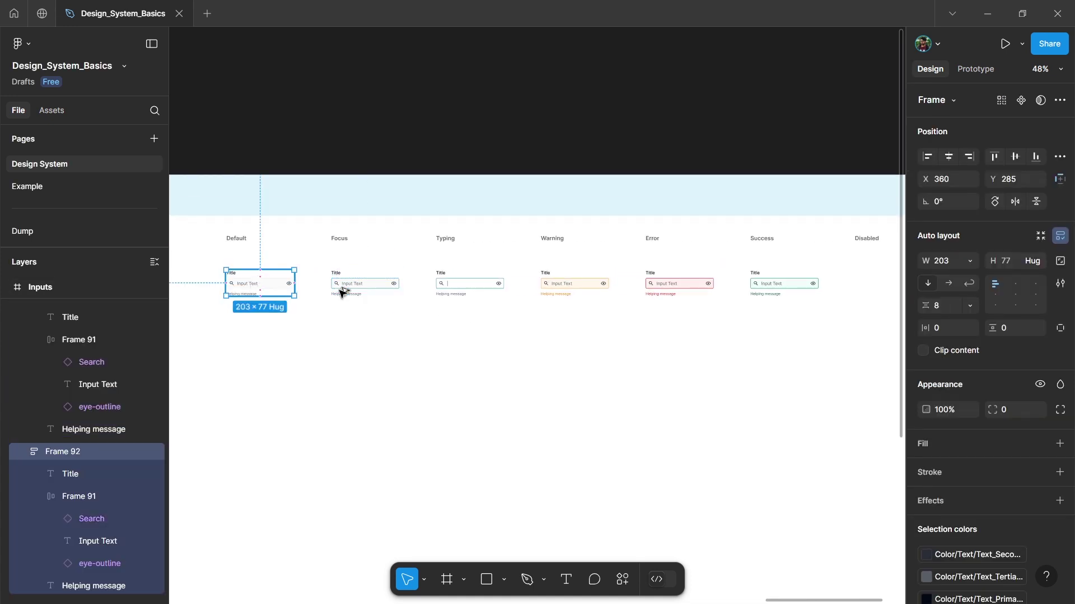
drag(252, 282, 878, 280)
scroll(878, 280, up, 5)
scroll(529, 311, up, 3)
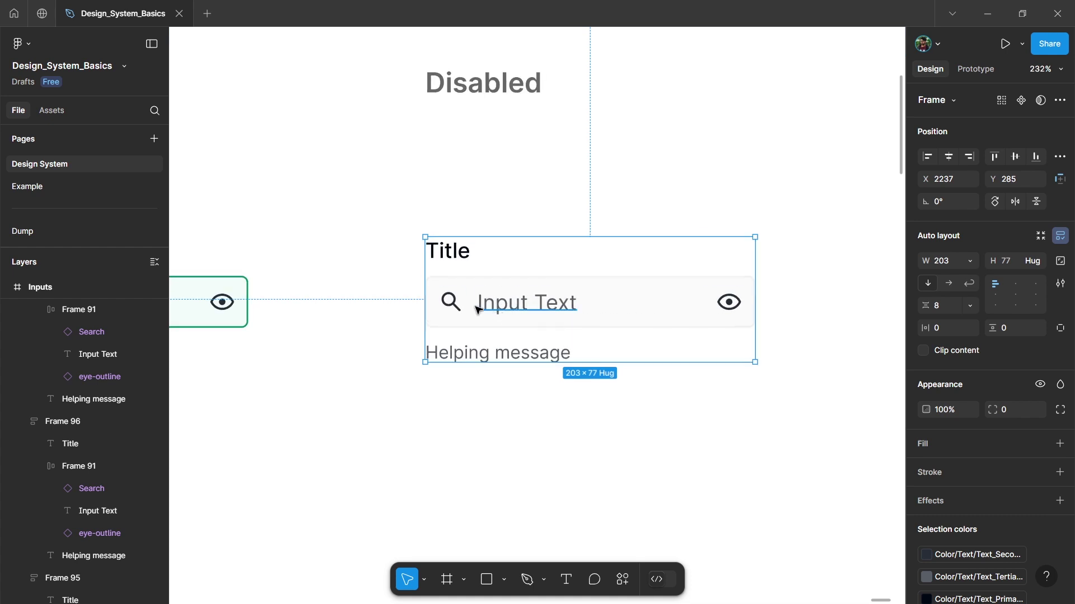
Recolour the search icon, Input Text and eye icon of the Disabled input with the Color/Neutral/N200 token
ctrl+click(454, 303)
click(529, 307)
shift+click(728, 303)
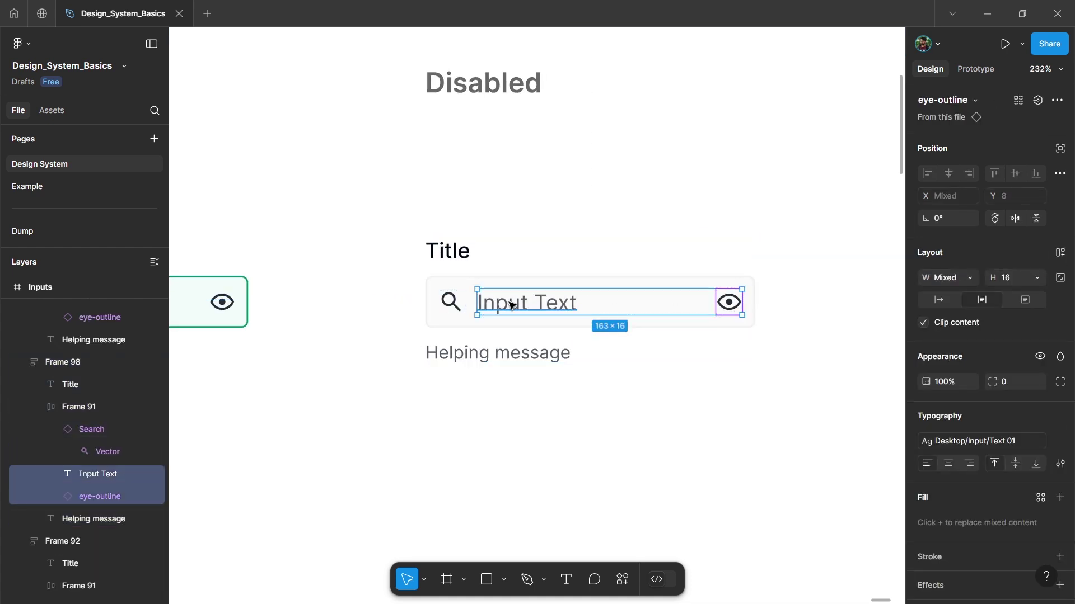
shift+click(451, 303)
scroll(978, 503, down, 2)
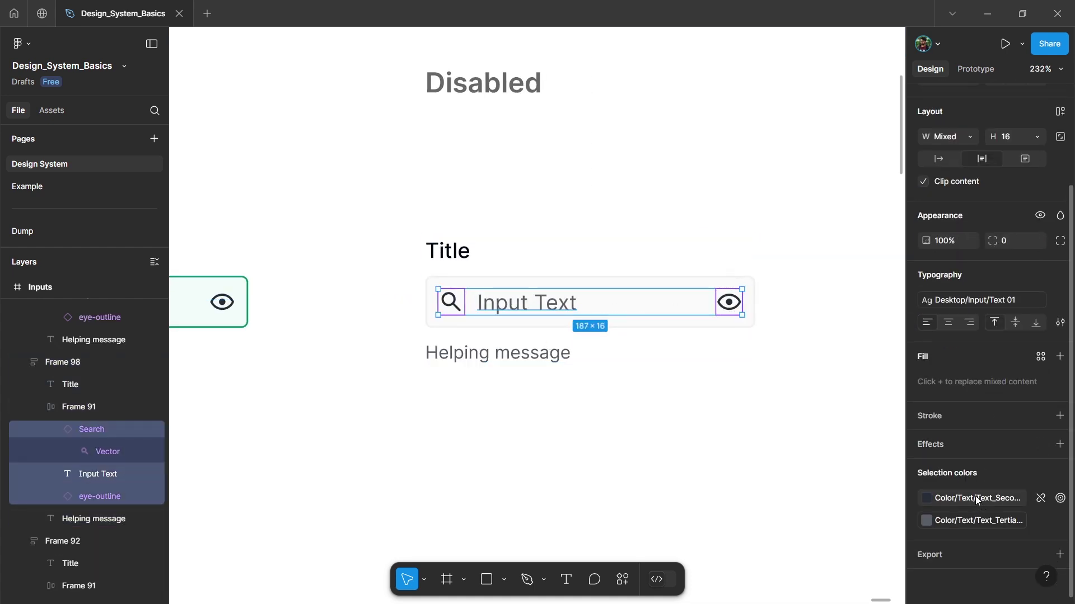
click(928, 499)
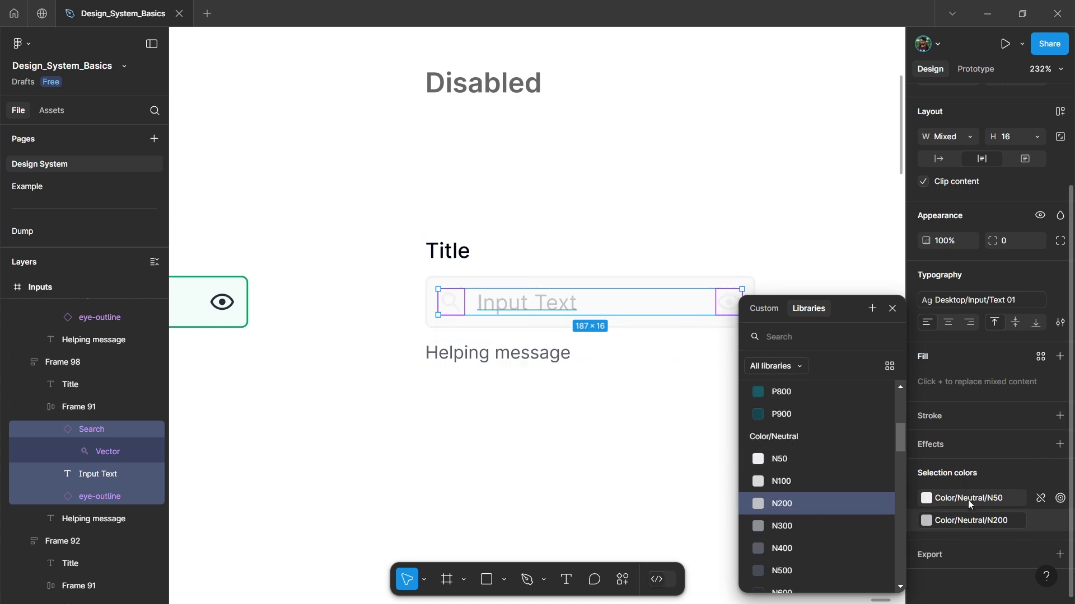
text(n2)
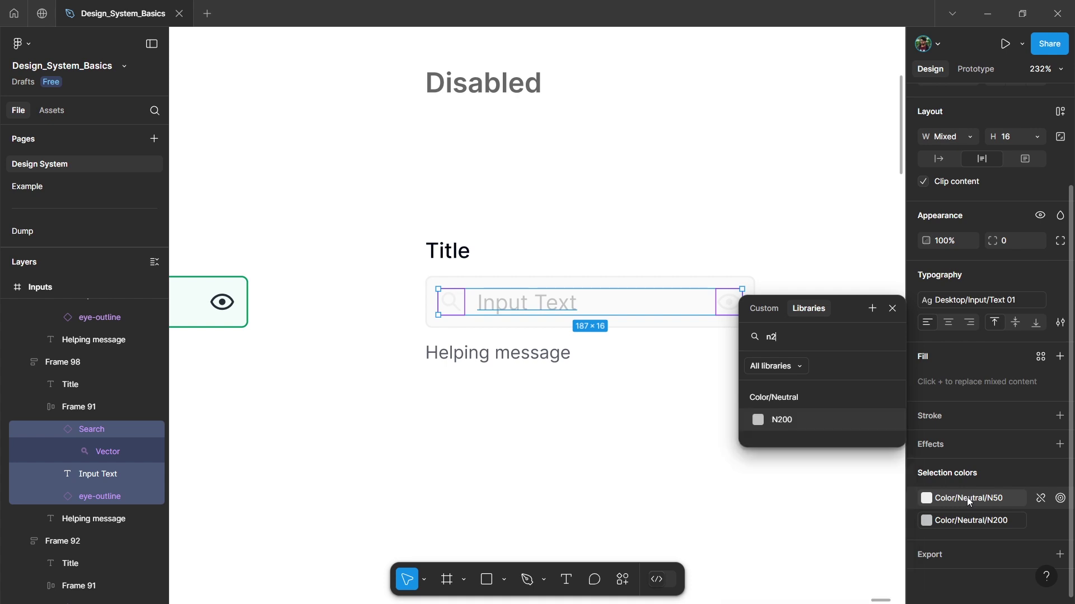
Apply the Color/Neutral/N200 token to the Helping message text of the Disabled input
click(505, 357)
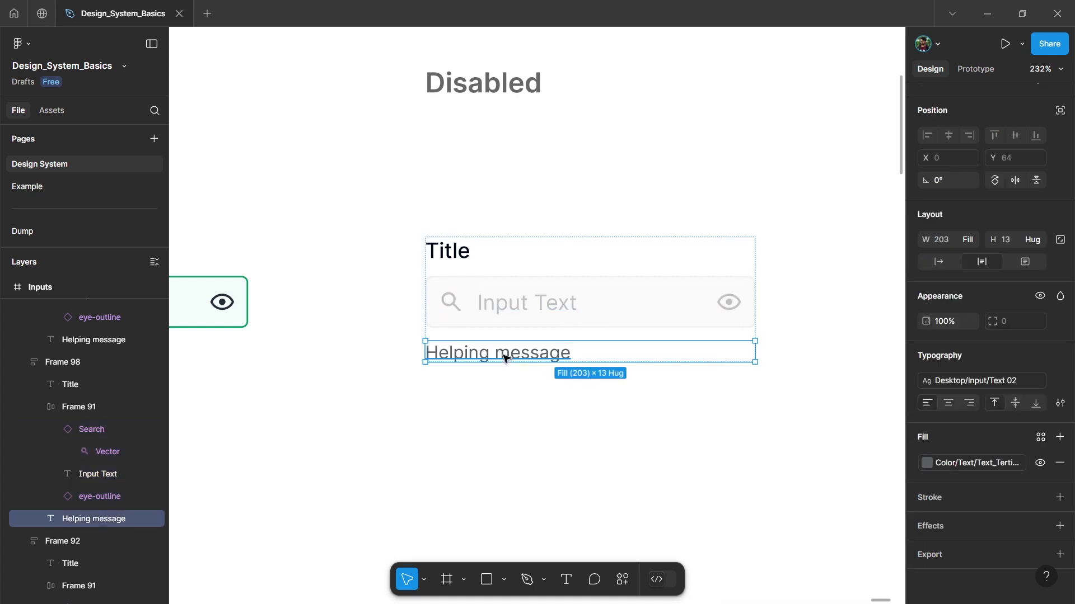
click(977, 465)
text(n)
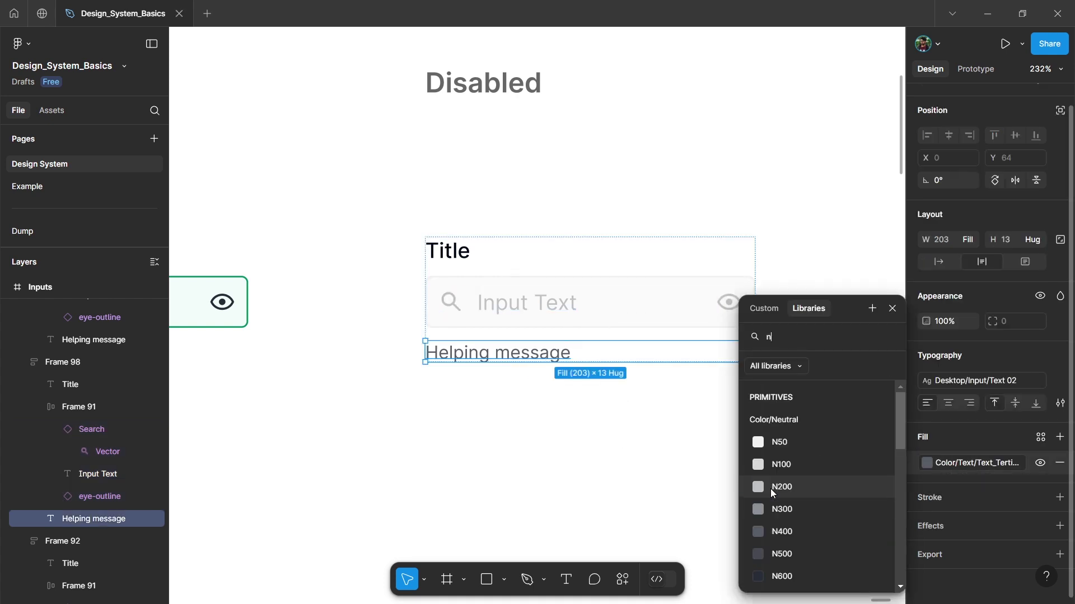
text(22)
key(BackSpace)
click(803, 441)
click(630, 436)
scroll(633, 431, down, 4)
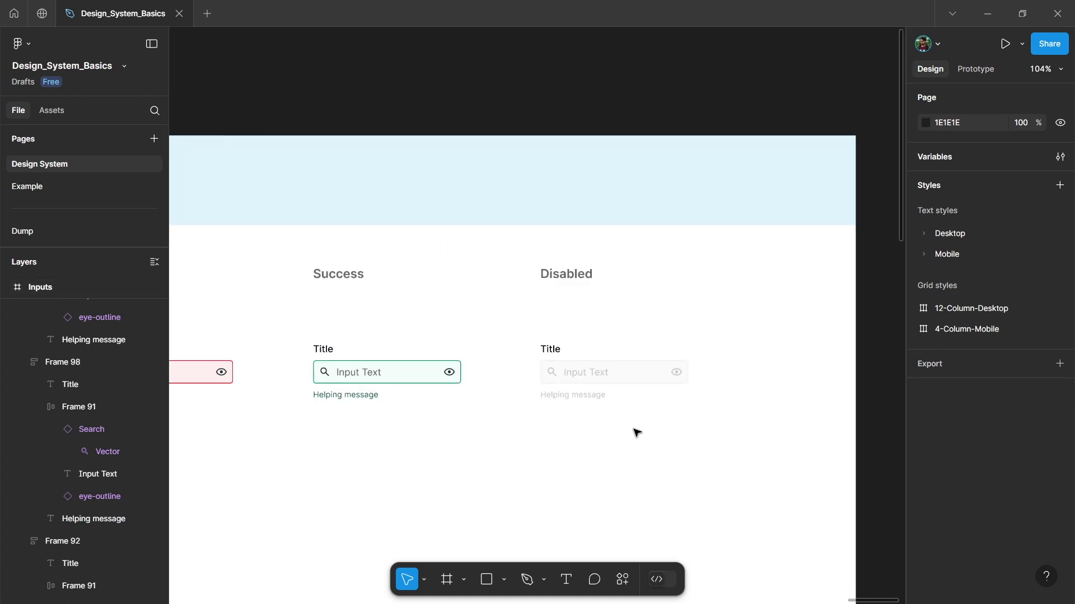
Duplicate the Default input and place the copy 56 px below it in the Text Area row
click(567, 382)
scroll(618, 448, down, 4)
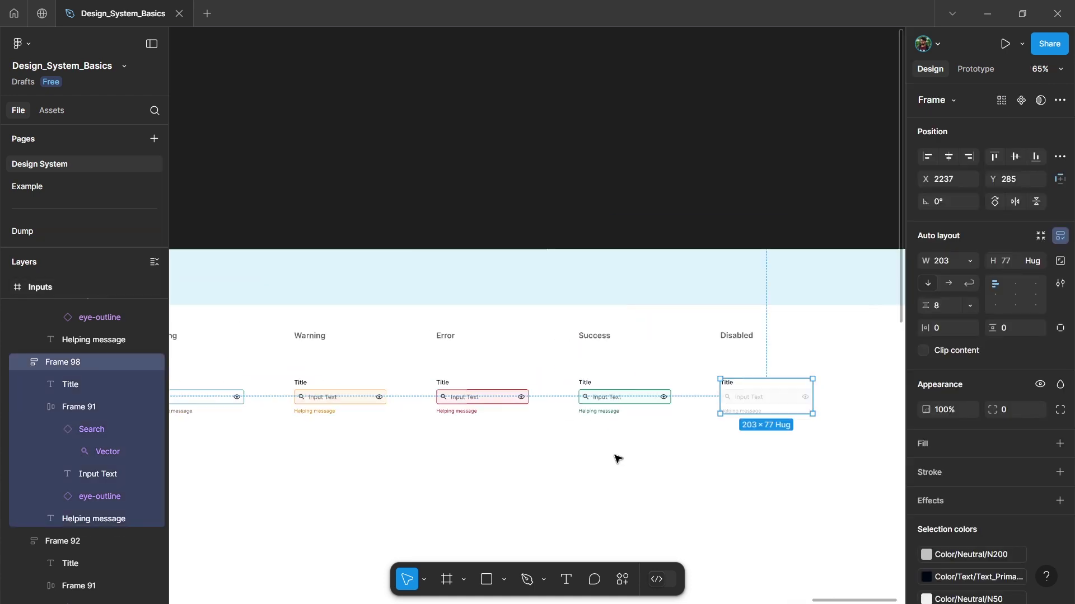
scroll(576, 425, left, 5)
scroll(534, 400, left, 4)
click(448, 398)
scroll(413, 392, up, 5)
scroll(436, 396, right, 5)
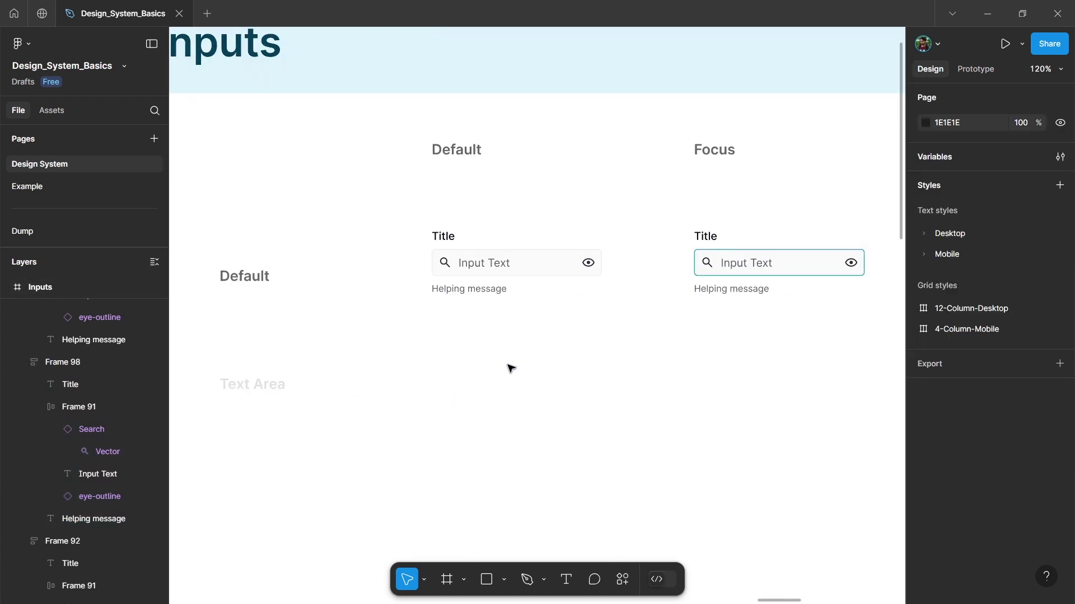
click(492, 280)
drag(480, 280, 478, 379)
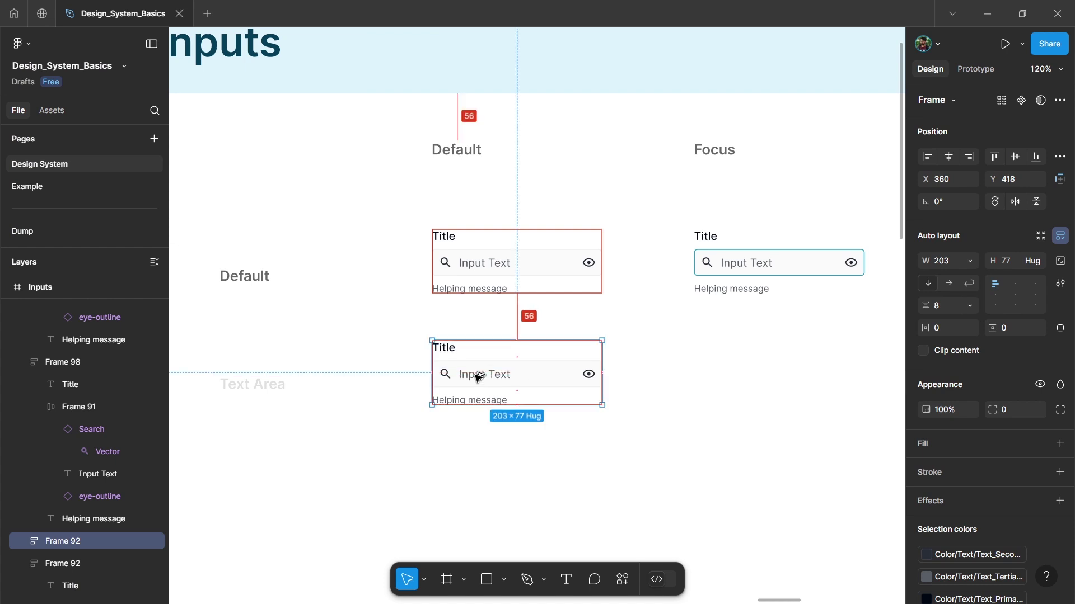
Delete the search and eye icons from the input copy in the Text Area row
scroll(444, 444, up, 2)
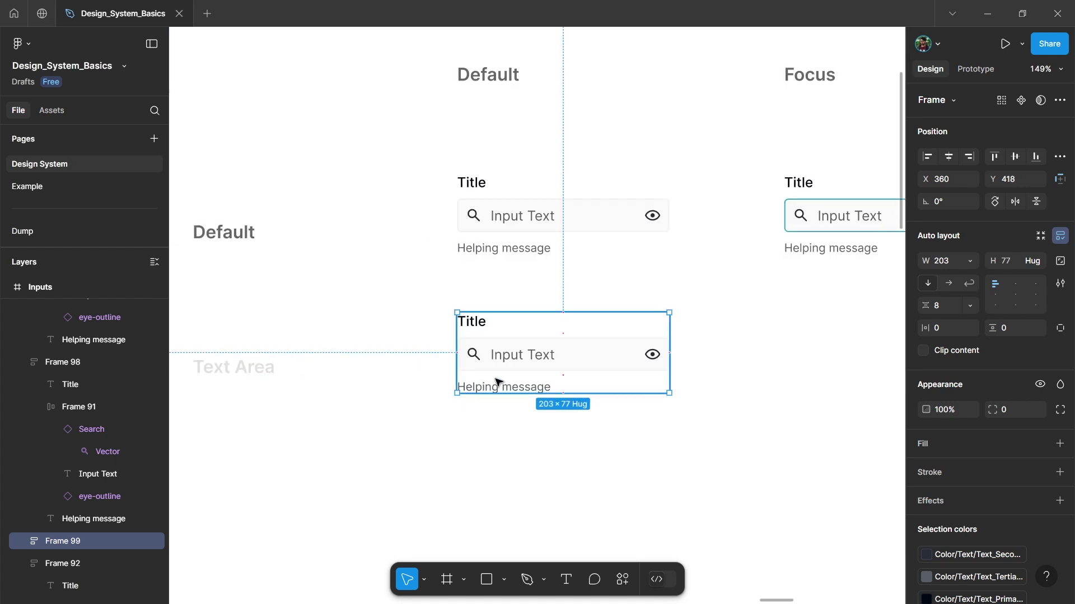
scroll(497, 377, up, 1)
click(526, 359)
scroll(526, 360, up, 1)
click(686, 351)
shift+click(462, 350)
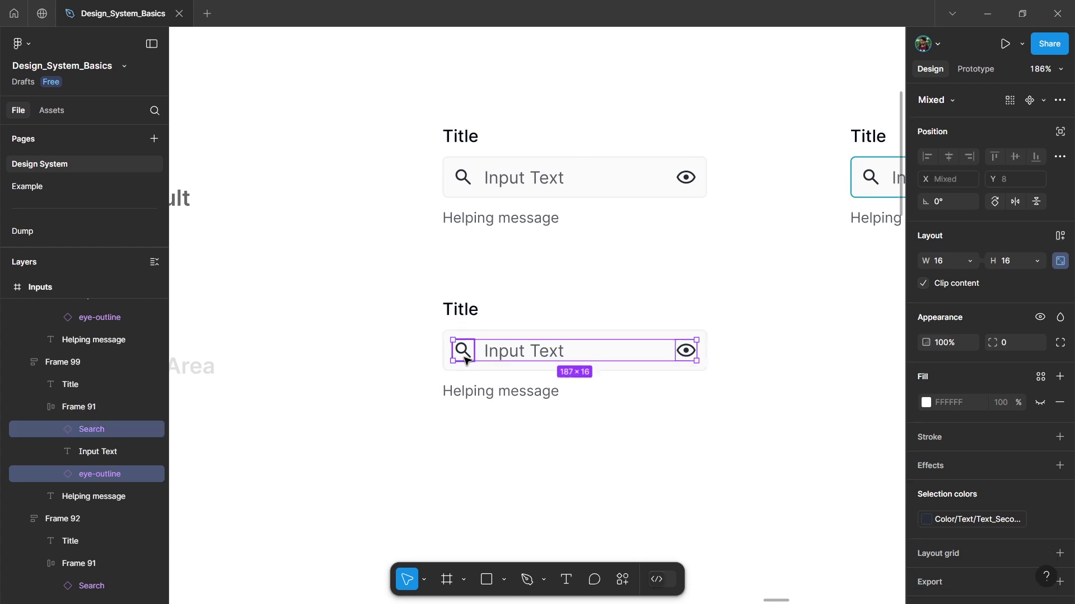
key(Delete)
Set the text area box's height to 64 and align its content to the top left
click(523, 350)
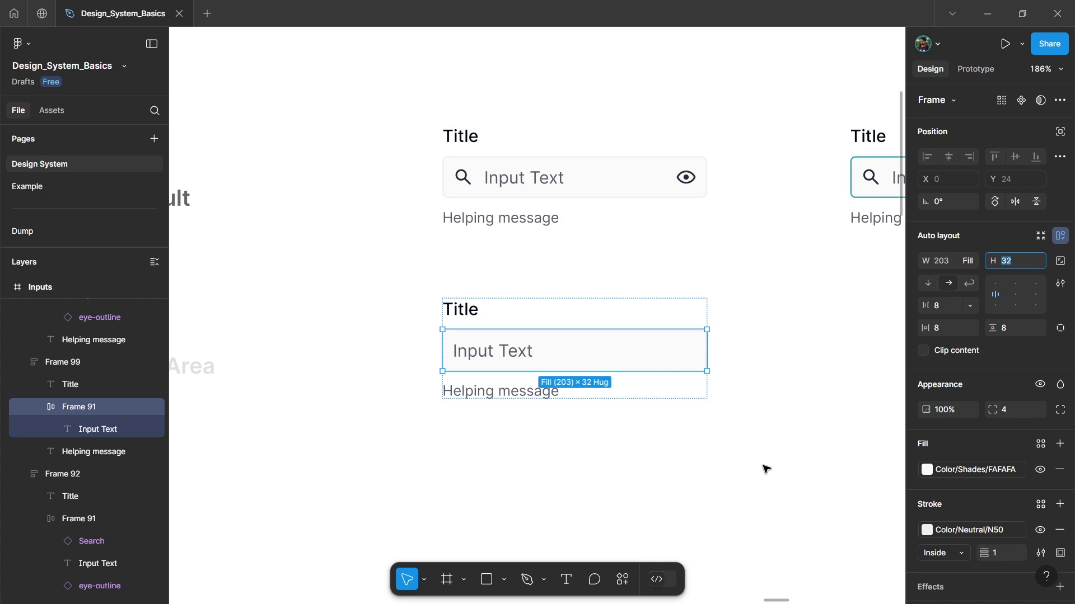
text(64)
key(Return)
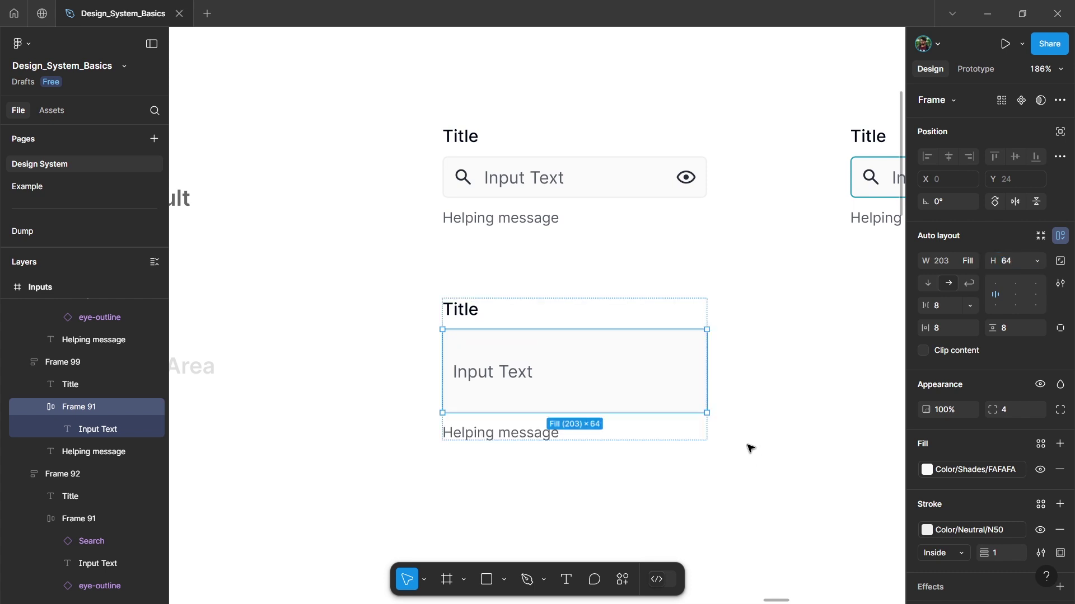
click(995, 285)
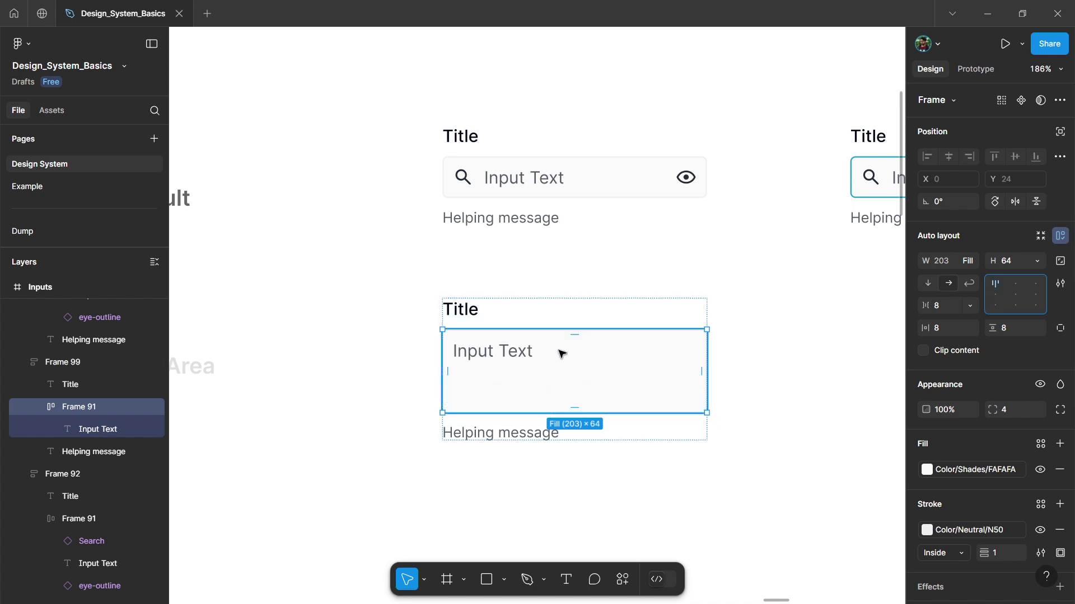
Right-align the text area's Helping message and replace its text with 0/250
click(520, 439)
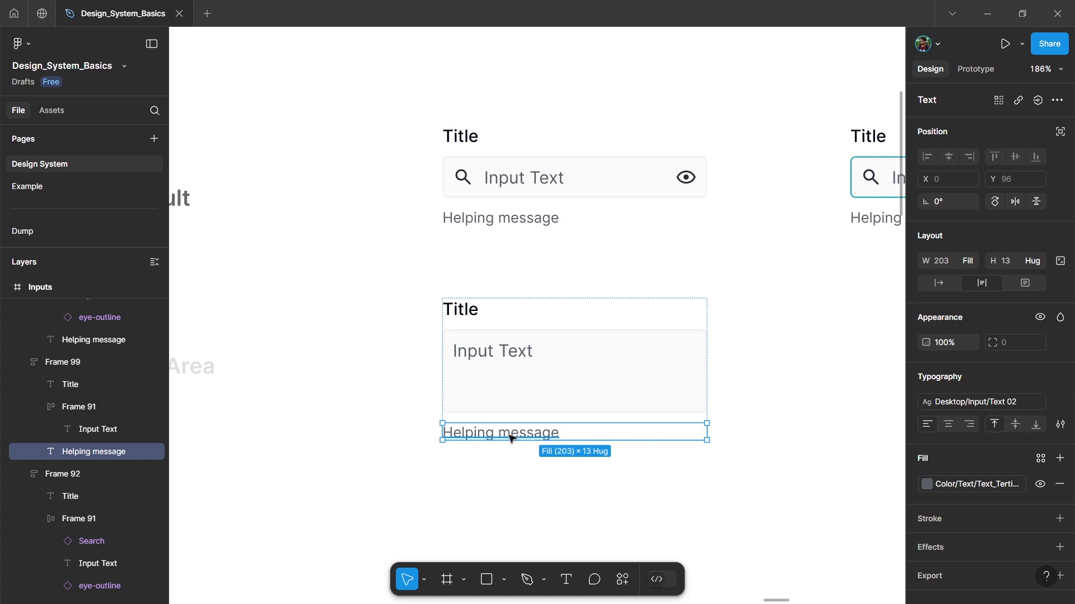
click(971, 426)
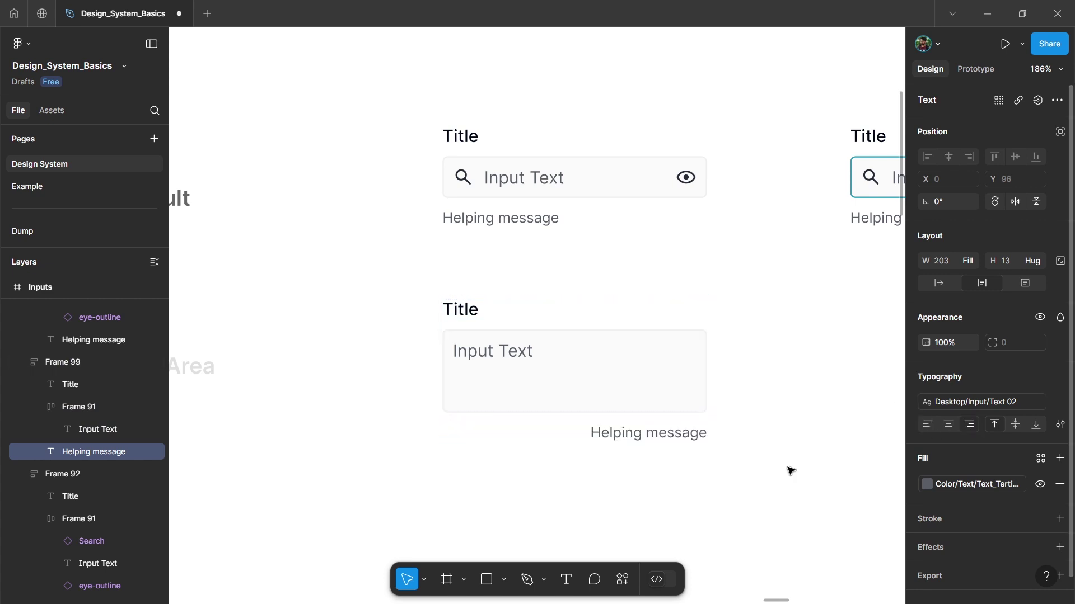
key(Return)
key(BackSpace)
text(0/250)
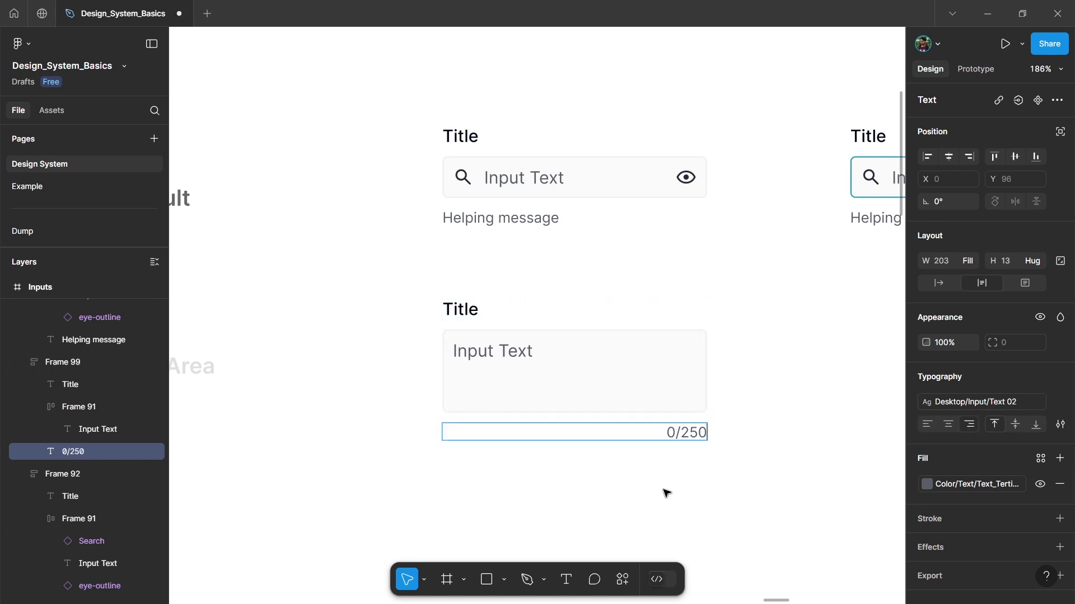
key(Escape)
scroll(468, 463, down, 4)
key(Escape)
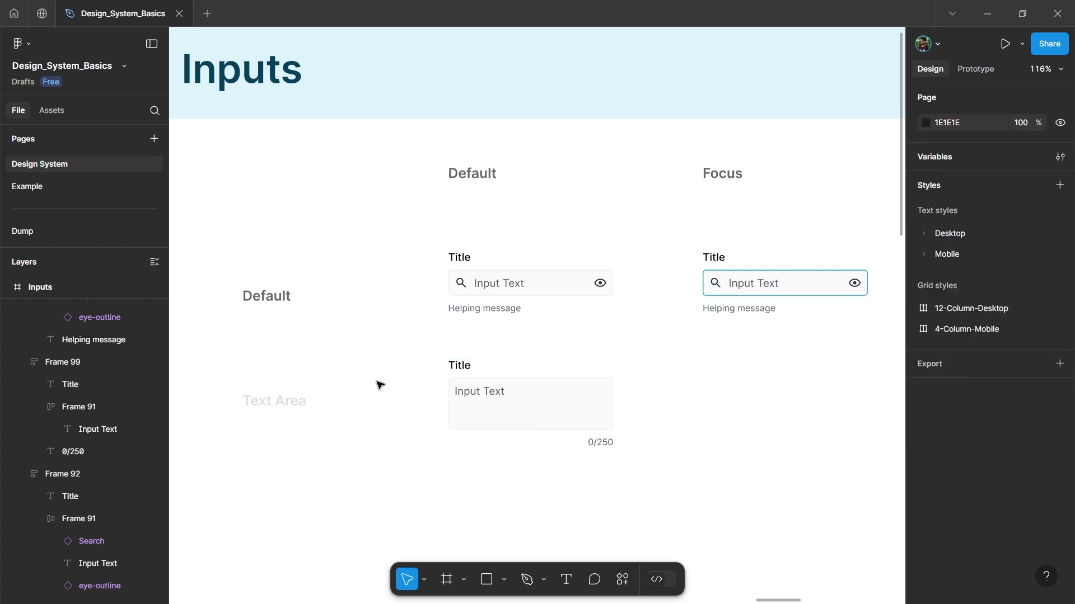
Set the opacity of the Text Area row label to 100%
click(300, 400)
key(0)
click(375, 516)
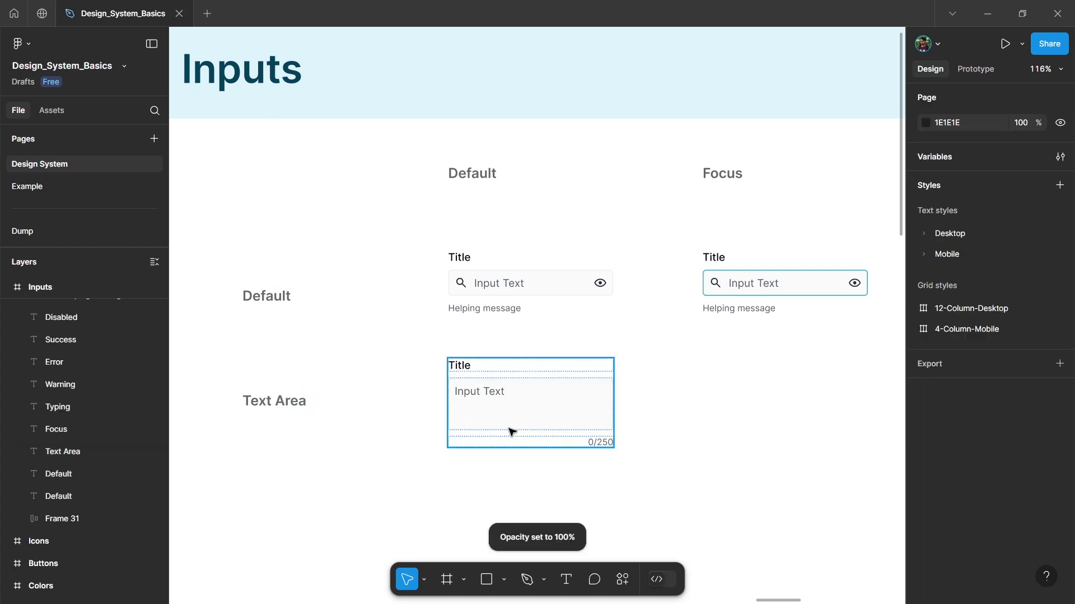
Duplicate the Default text area and place the copy in the Focus column
click(488, 433)
scroll(502, 411, down, 3)
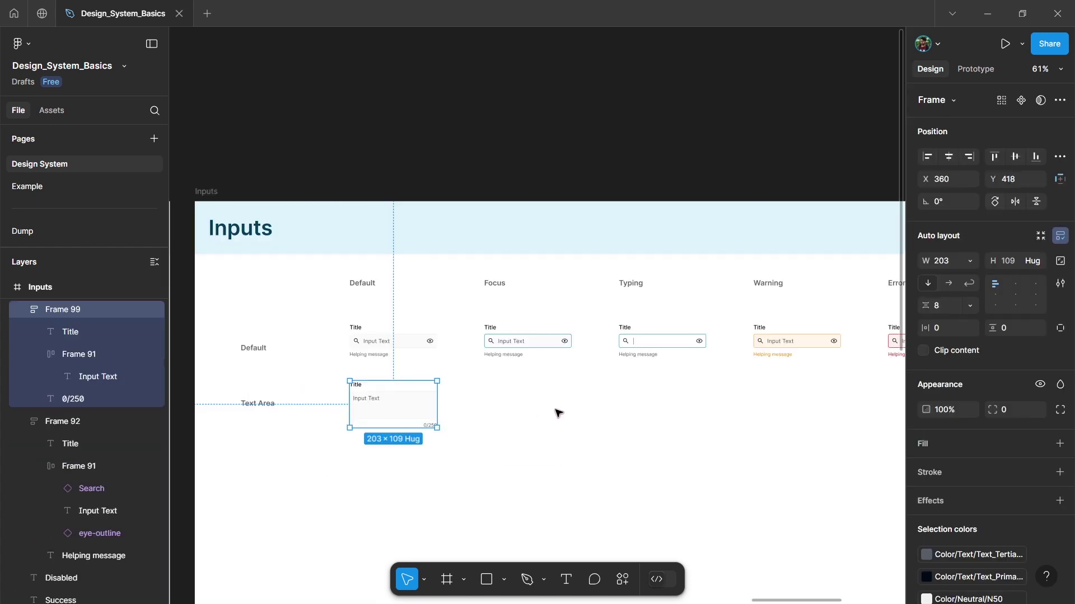
scroll(556, 412, up, 3)
click(477, 408)
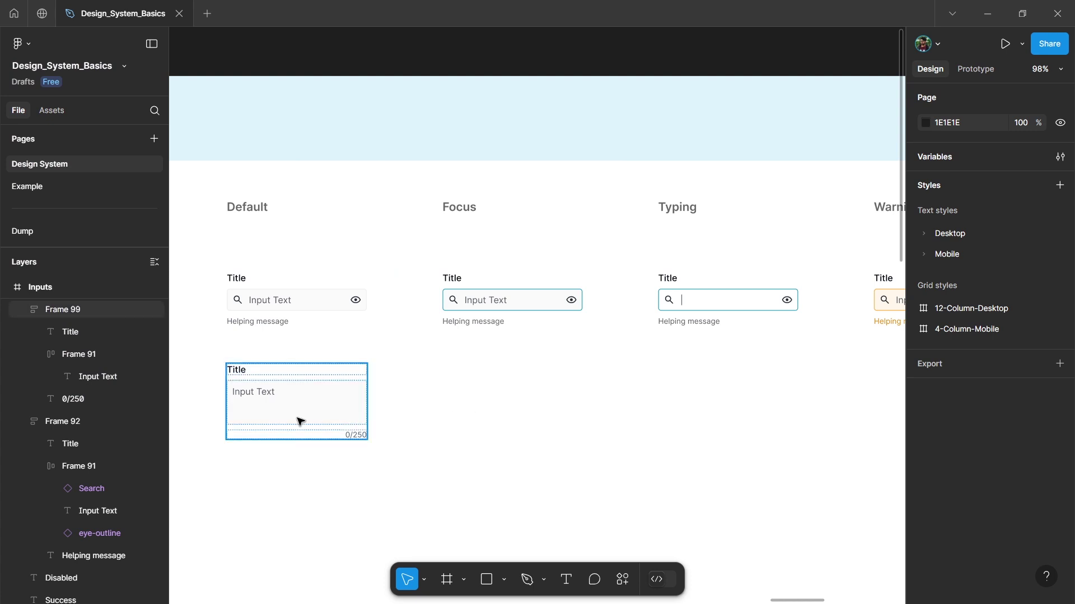
drag(300, 419, 520, 412)
click(413, 407)
scroll(412, 407, right, 3)
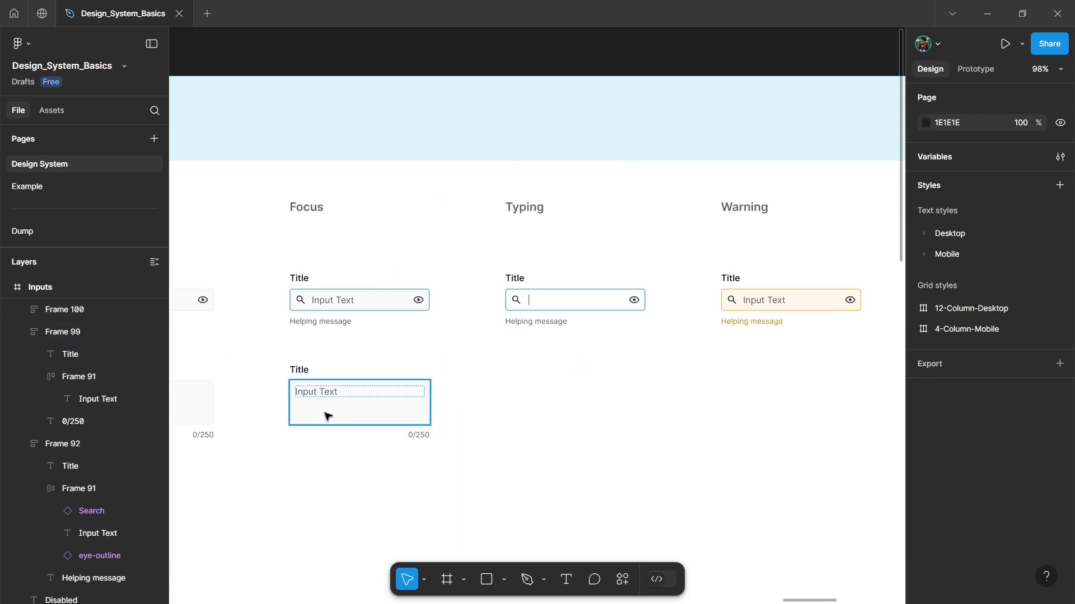
Change the stroke of the Focus text area's box to the same teal as the Focus input above it
scroll(350, 411, up, 3)
ctrl+click(355, 408)
click(968, 529)
scroll(811, 442, up, 1)
click(604, 414)
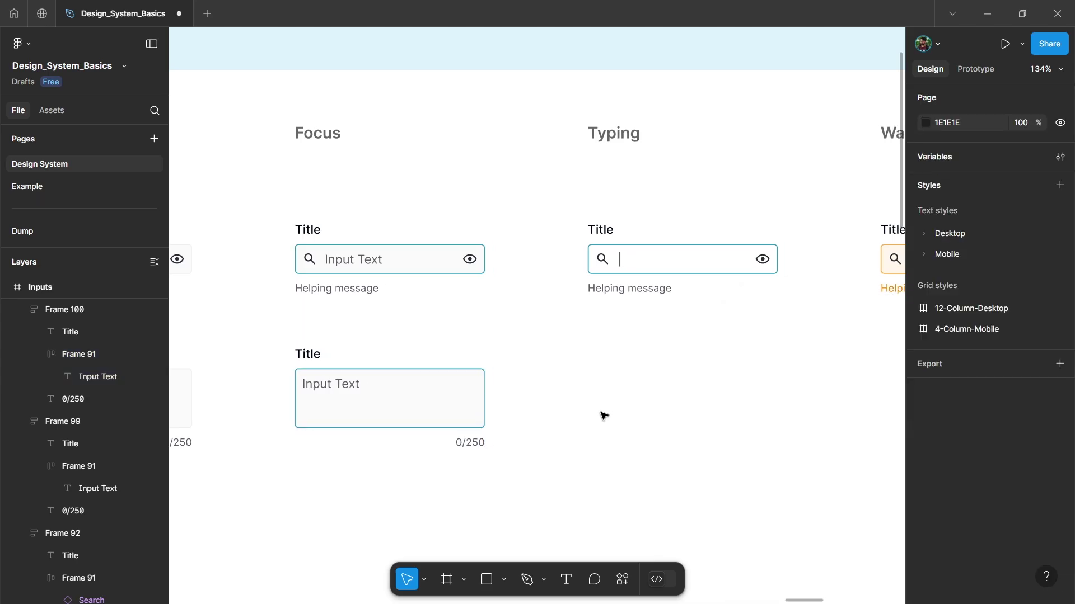
Combine all the default and text area input frames, from Default through Disabled, into one component set
scroll(367, 398, down, 1)
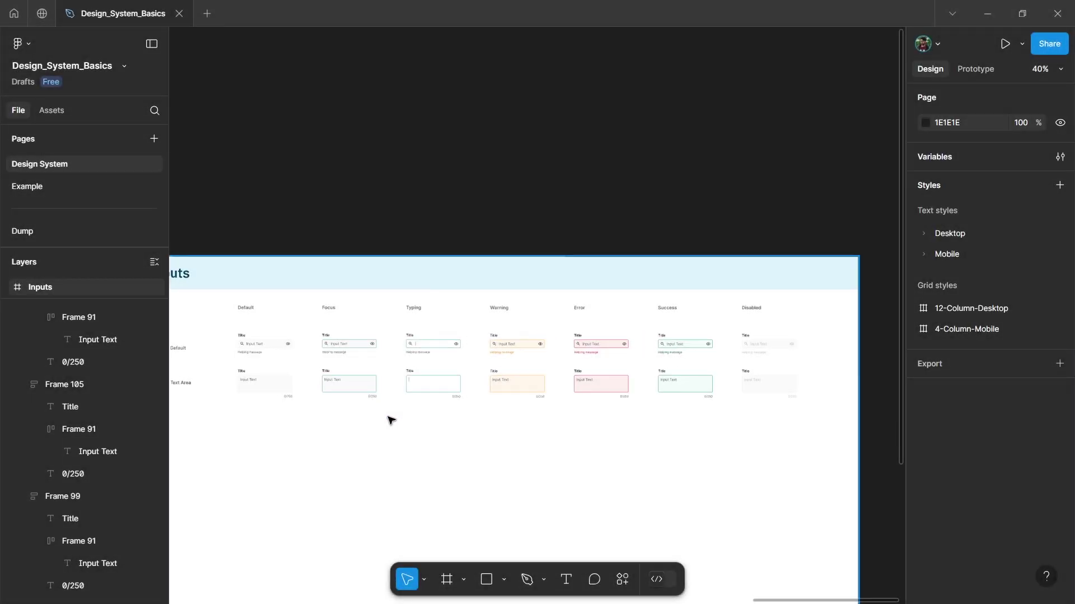
scroll(390, 420, down, 1)
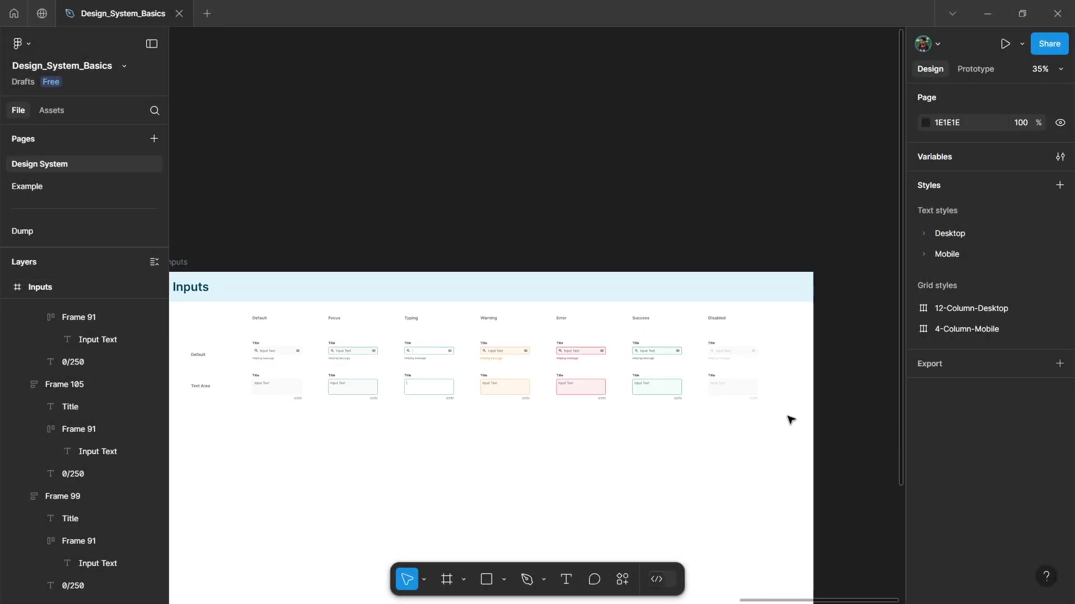
drag(782, 423, 258, 336)
scroll(258, 336, up, 3)
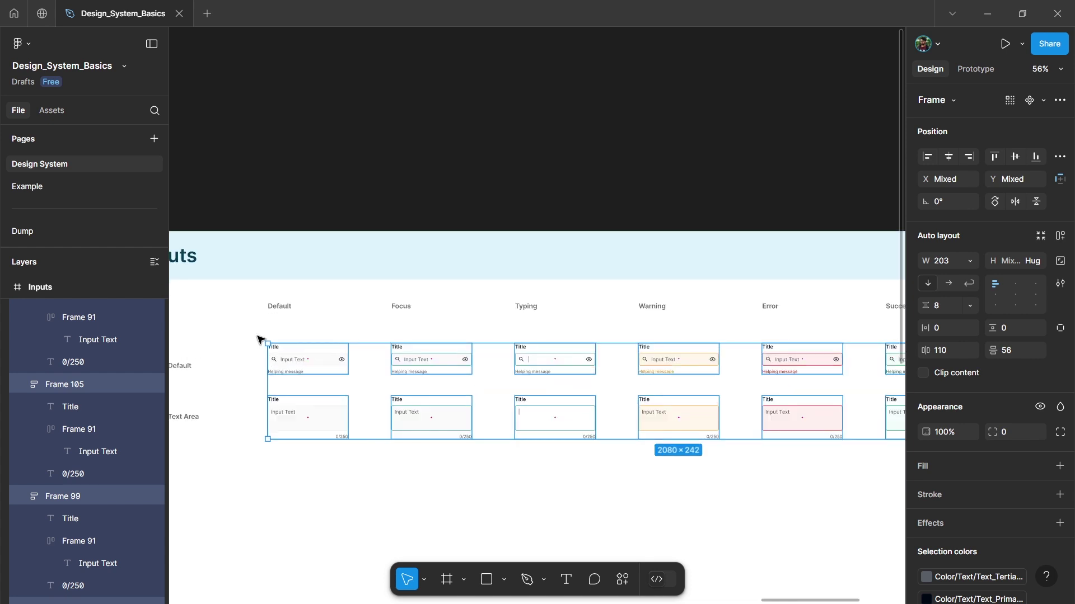
scroll(273, 339, right, 1)
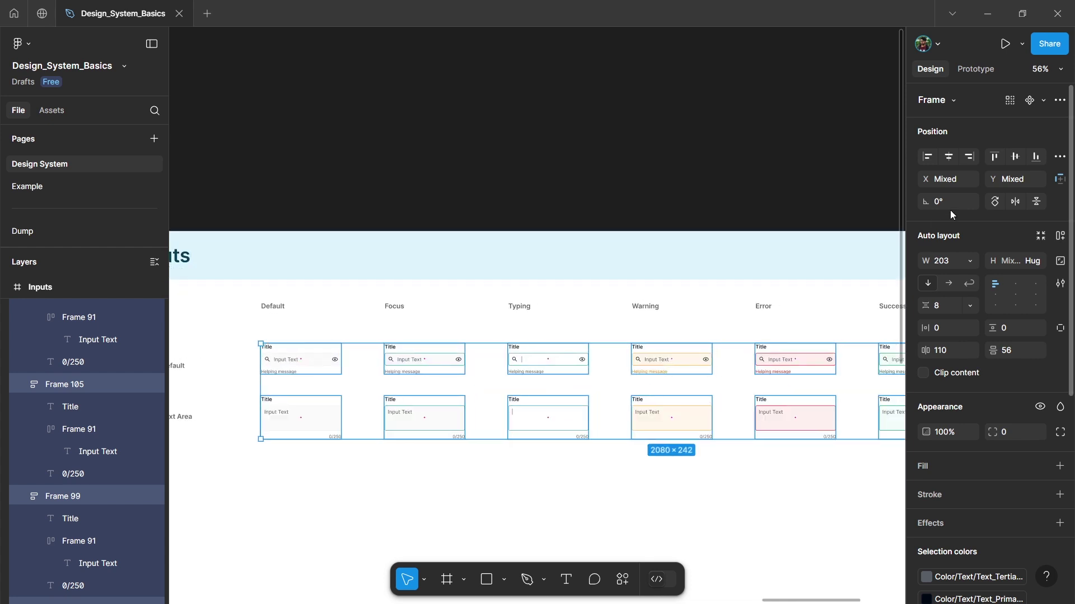
click(1042, 102)
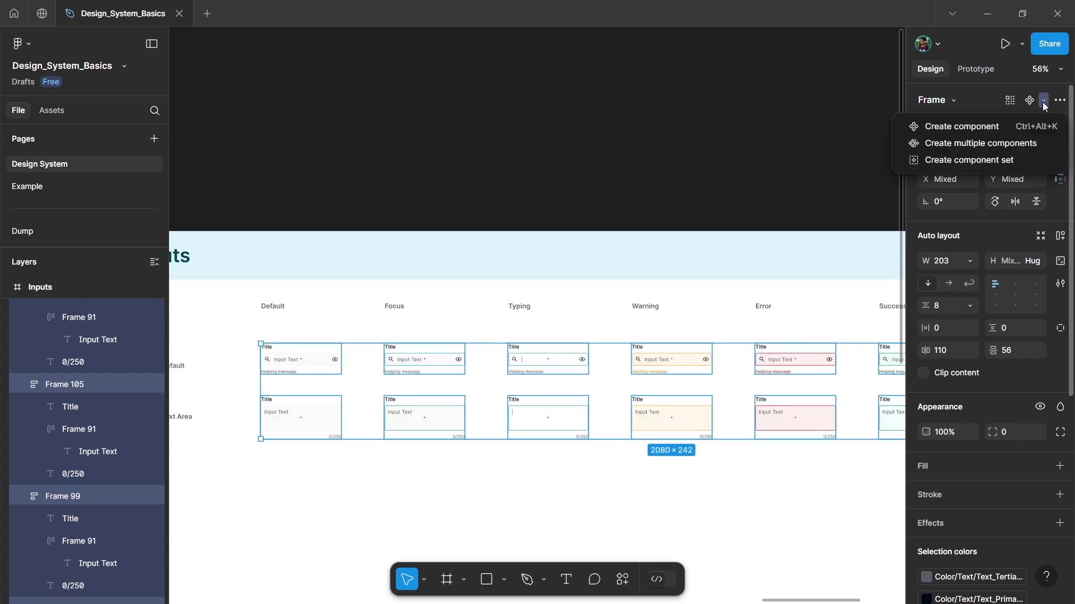
click(954, 162)
Rename the new component set as Inputs
scroll(636, 415, left, 5)
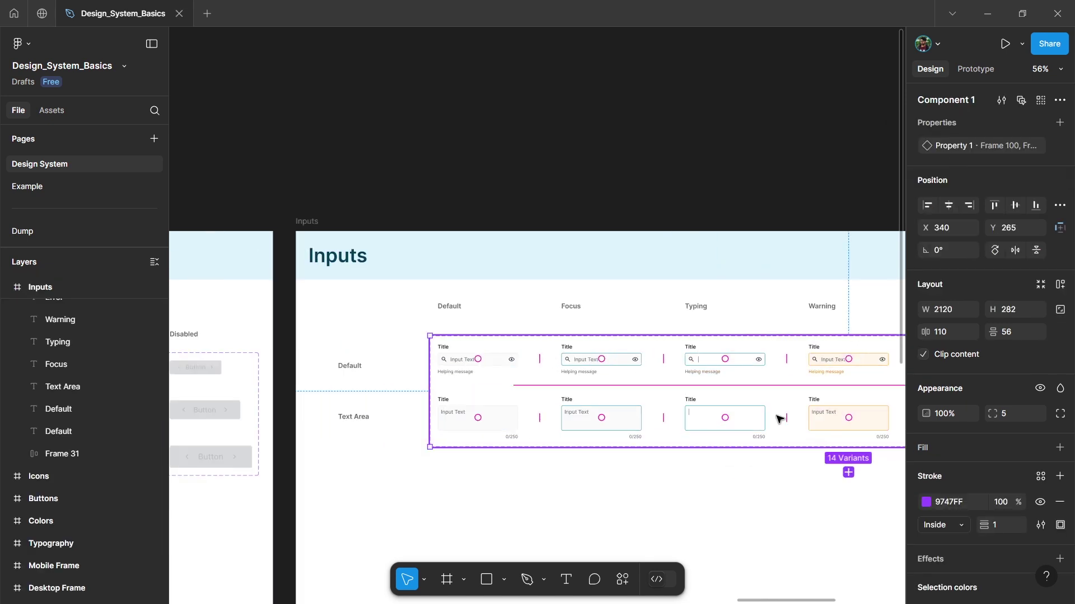
scroll(456, 375, up, 2)
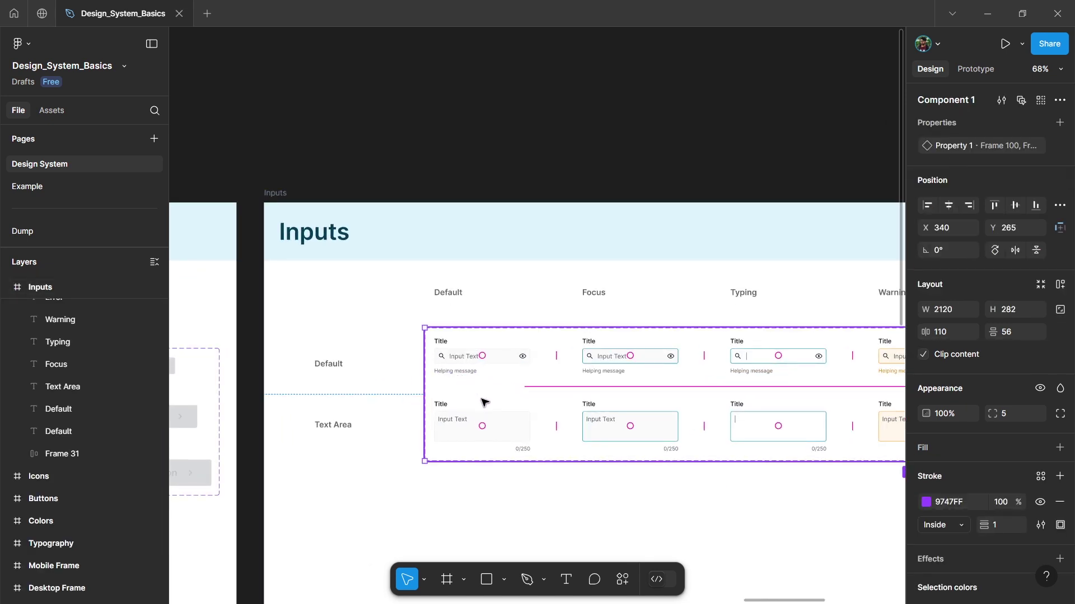
scroll(471, 399, up, 5)
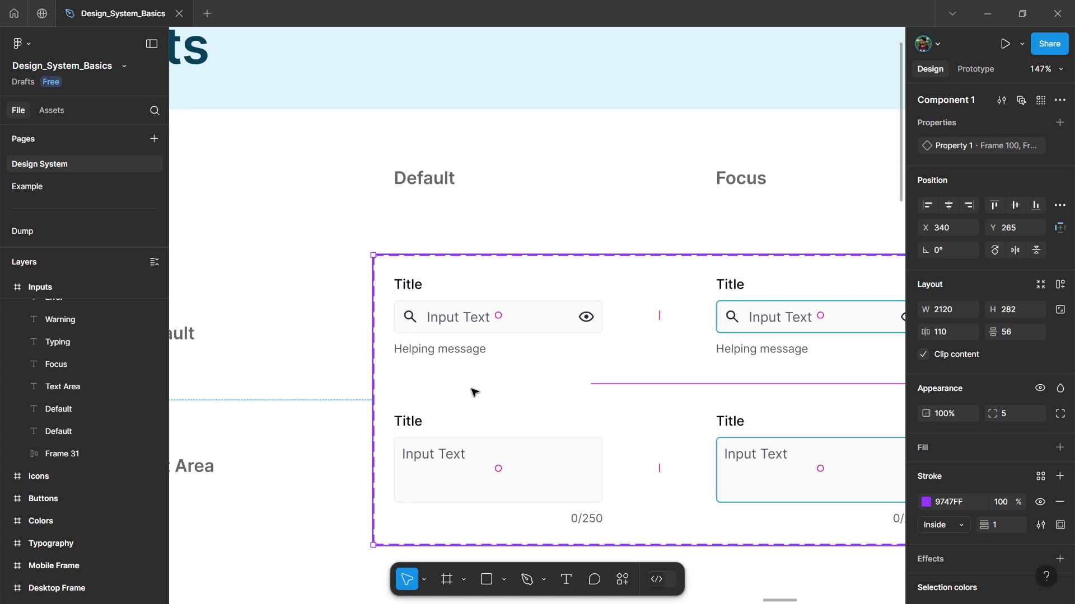
scroll(484, 386, down, 2)
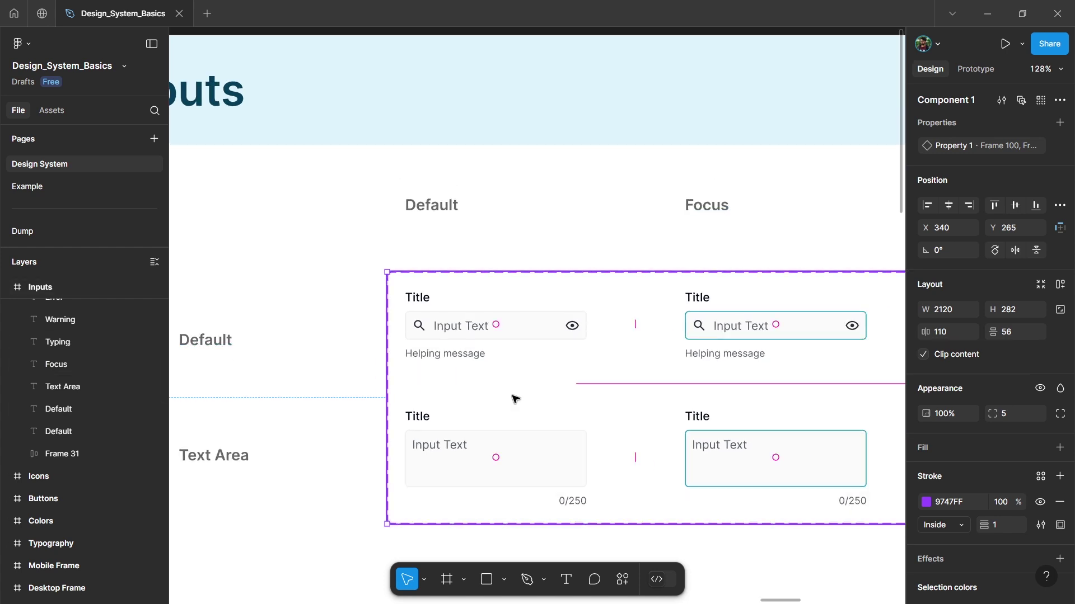
click(345, 325)
click(569, 392)
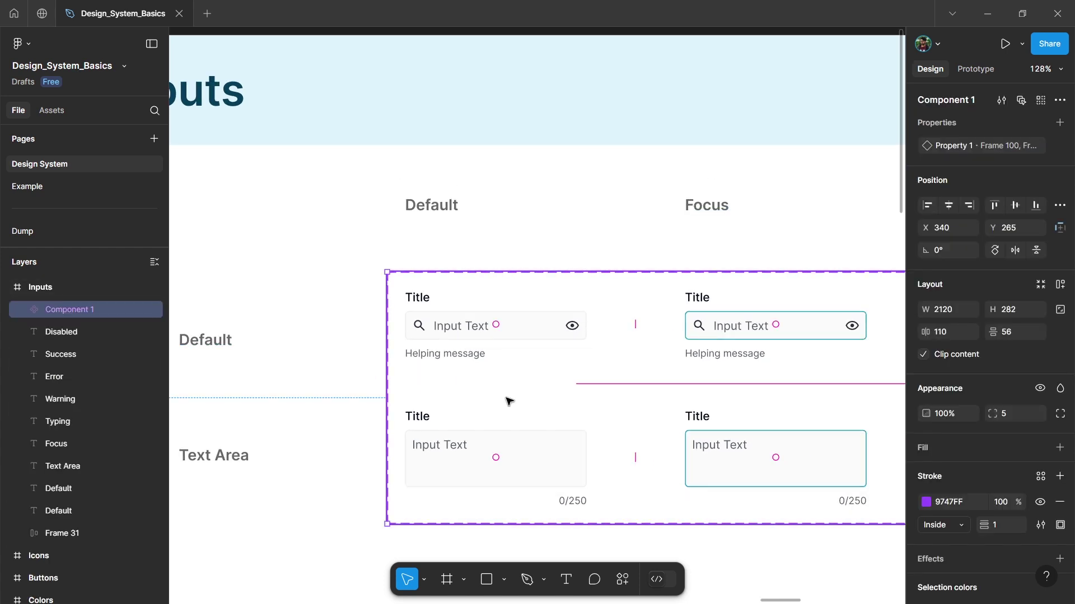
double_click(78, 309)
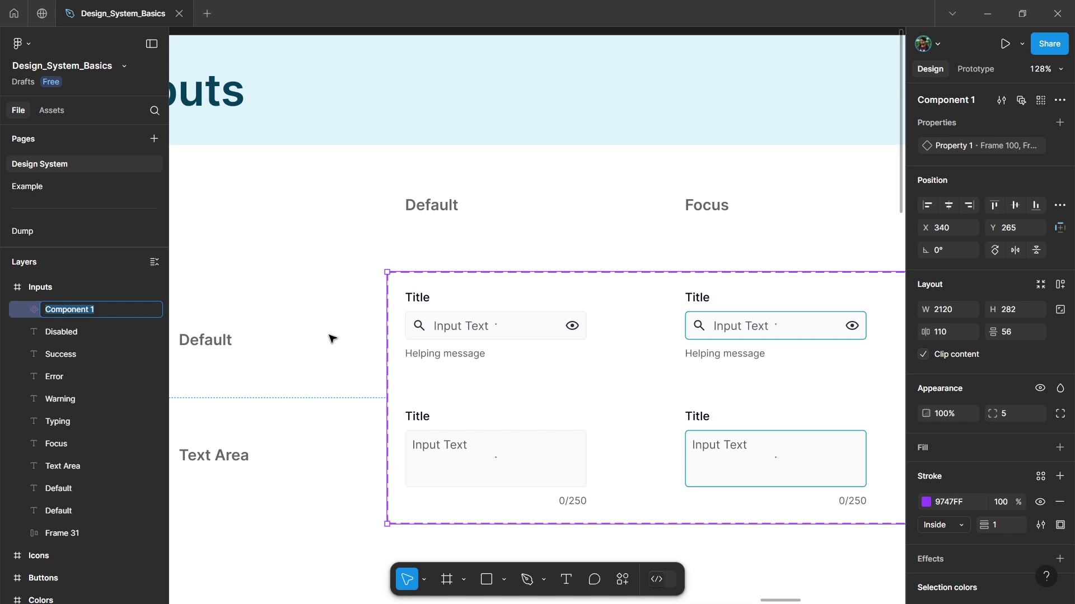
text(Inputs)
click(336, 274)
Place an instance of the Default-column single-line input in the empty area below the component set
scroll(381, 255, down, 3)
double_click(359, 245)
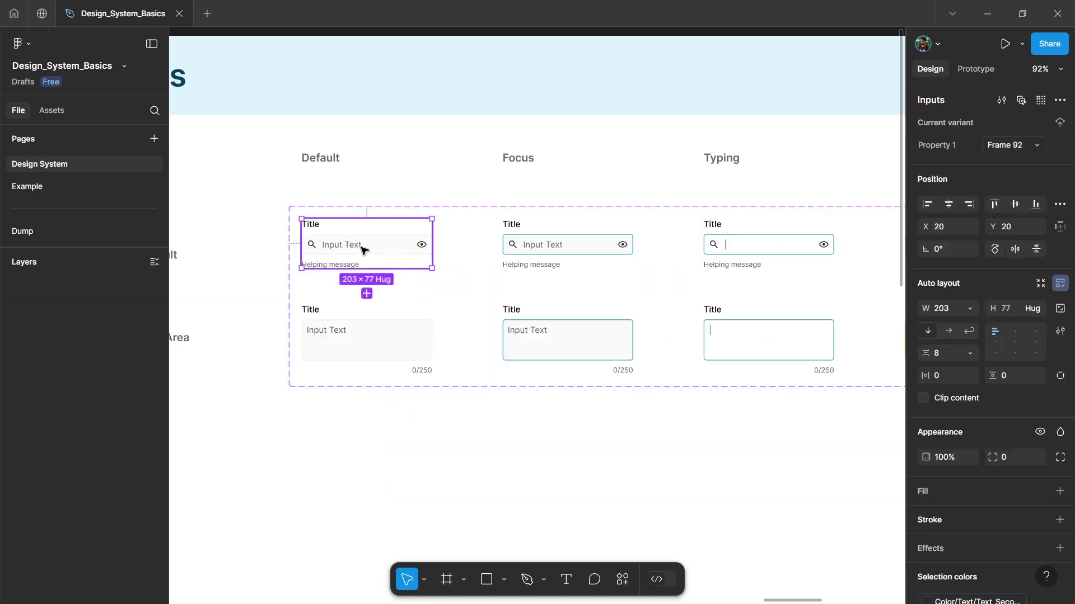
alt+drag(344, 236, 439, 466)
scroll(447, 470, down, 3)
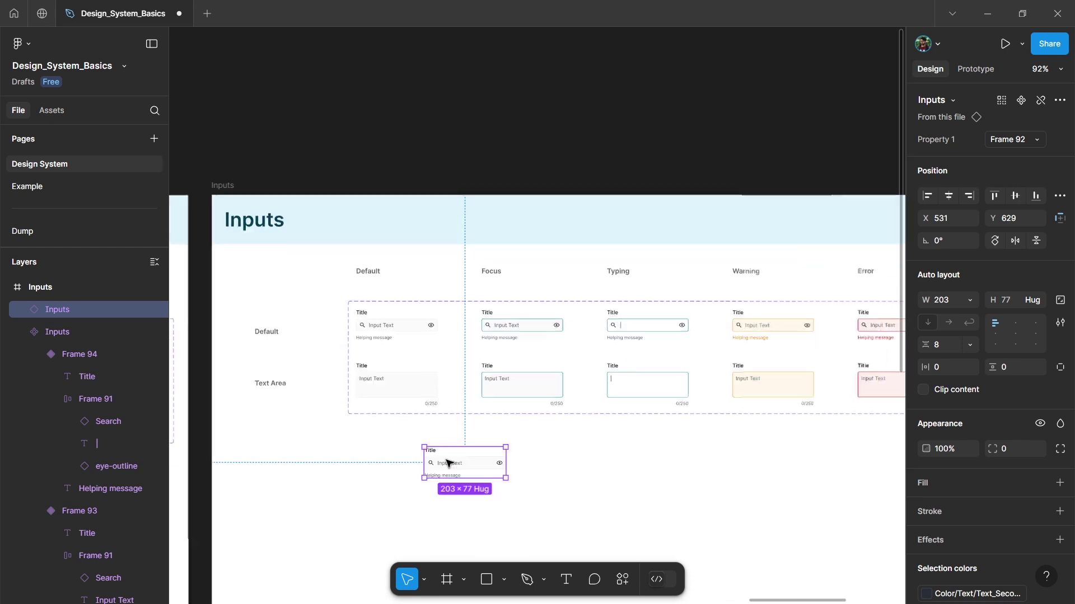
scroll(449, 475, up, 3)
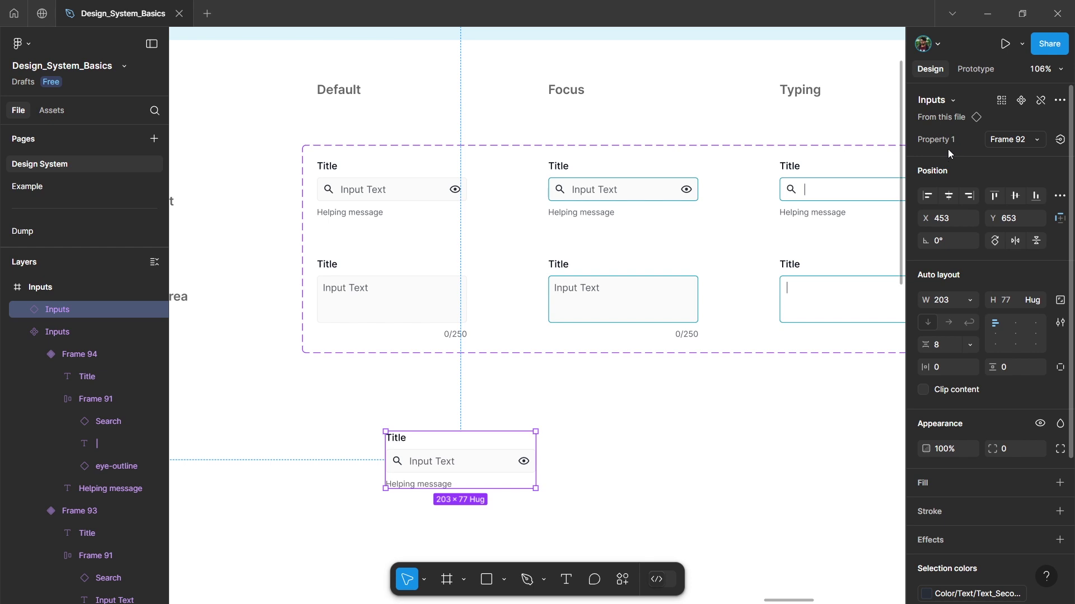
Rename the Inputs component set's Property 1 as Type
click(464, 199)
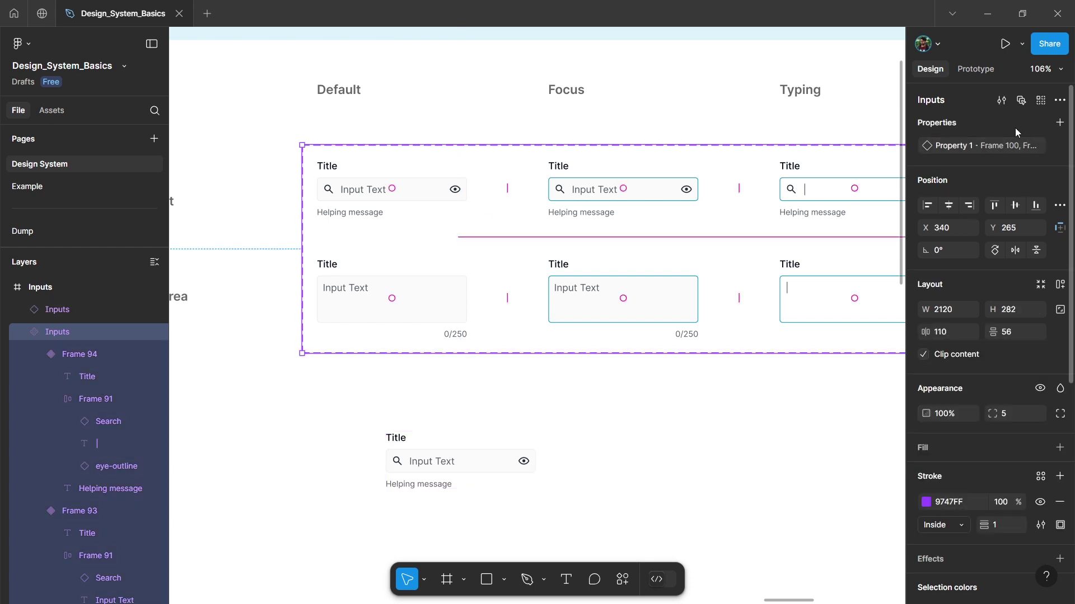
double_click(950, 146)
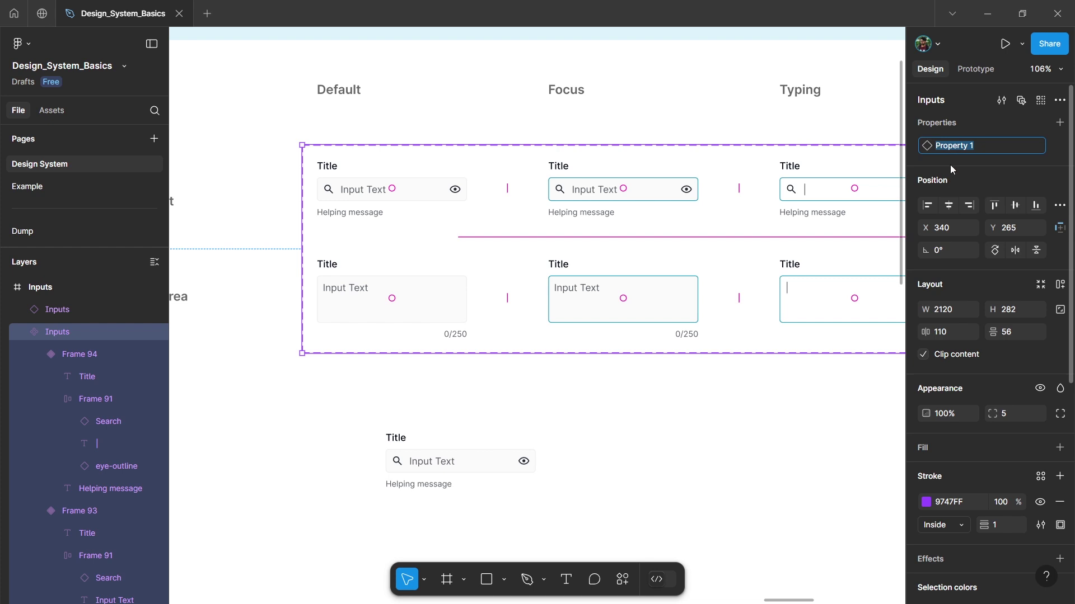
text(Type)
key(Return)
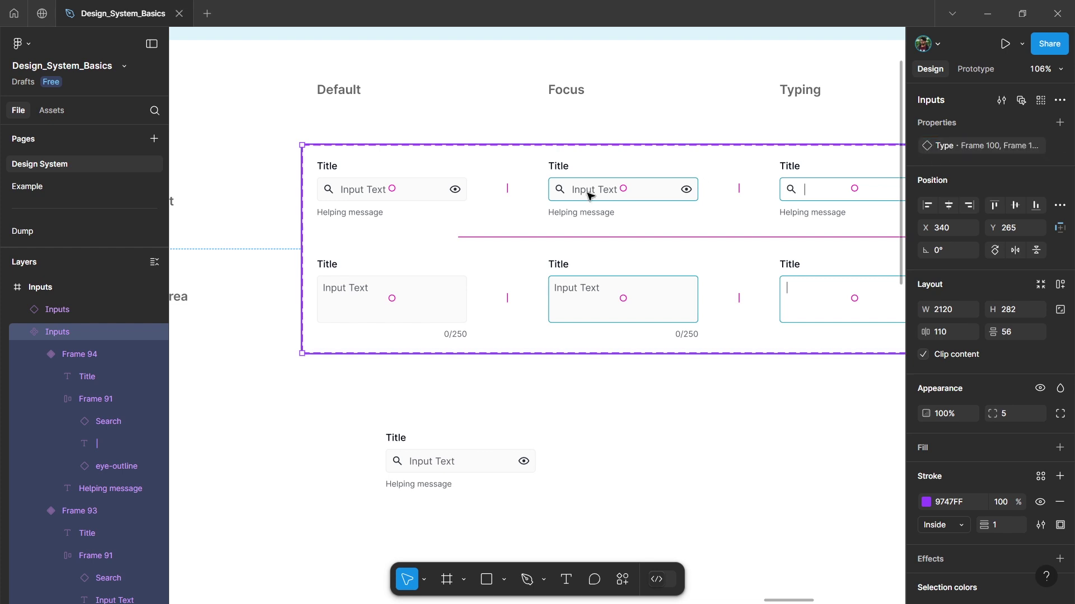
Add a variant property named State with the value Default to the Inputs component set
scroll(599, 201, down, 2)
click(1059, 122)
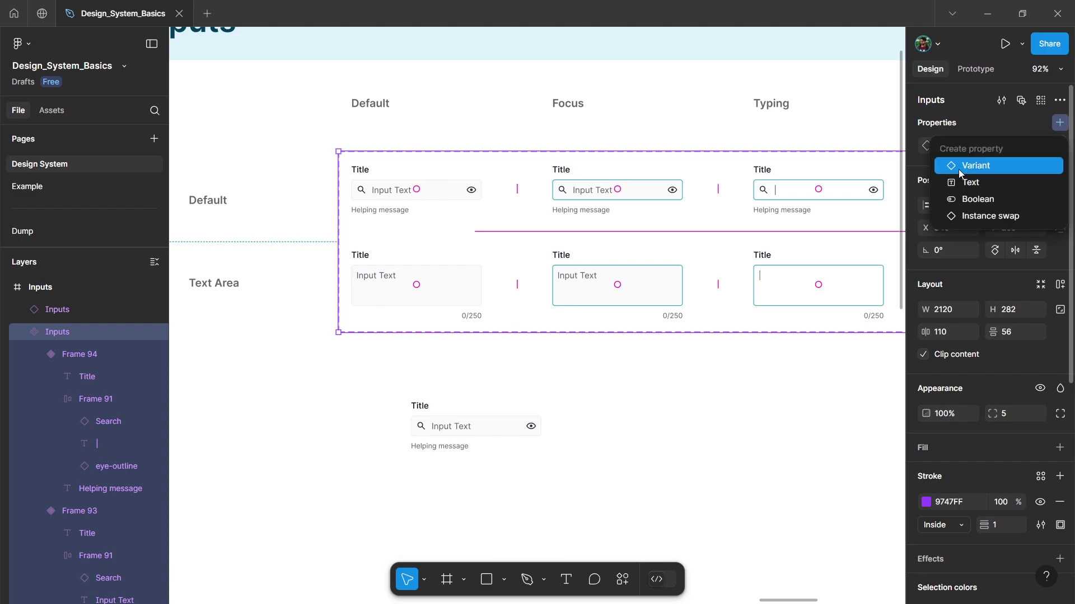
click(958, 168)
text(State)
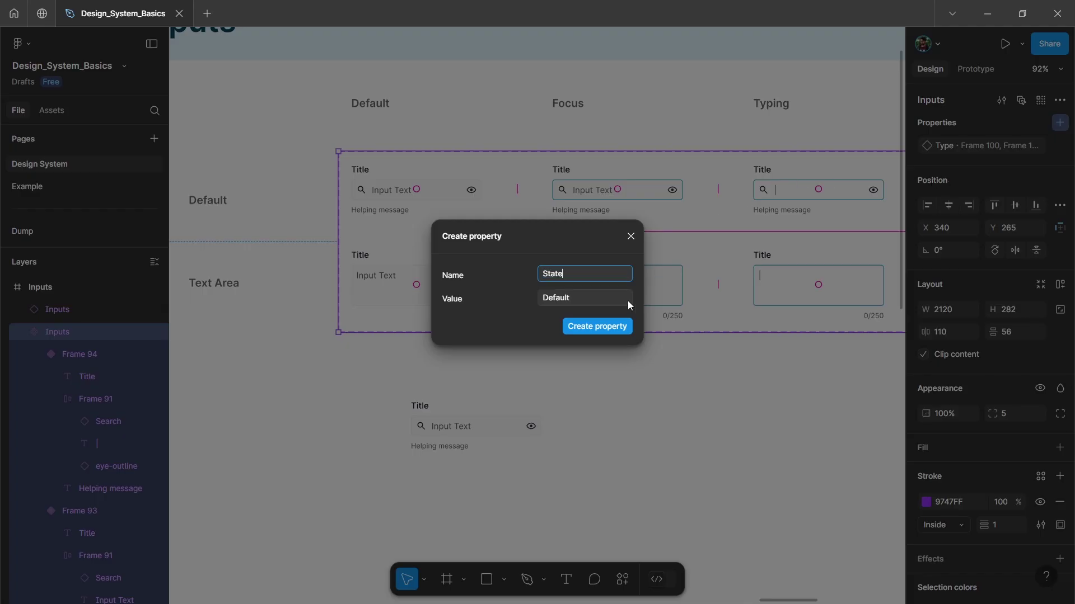
click(599, 327)
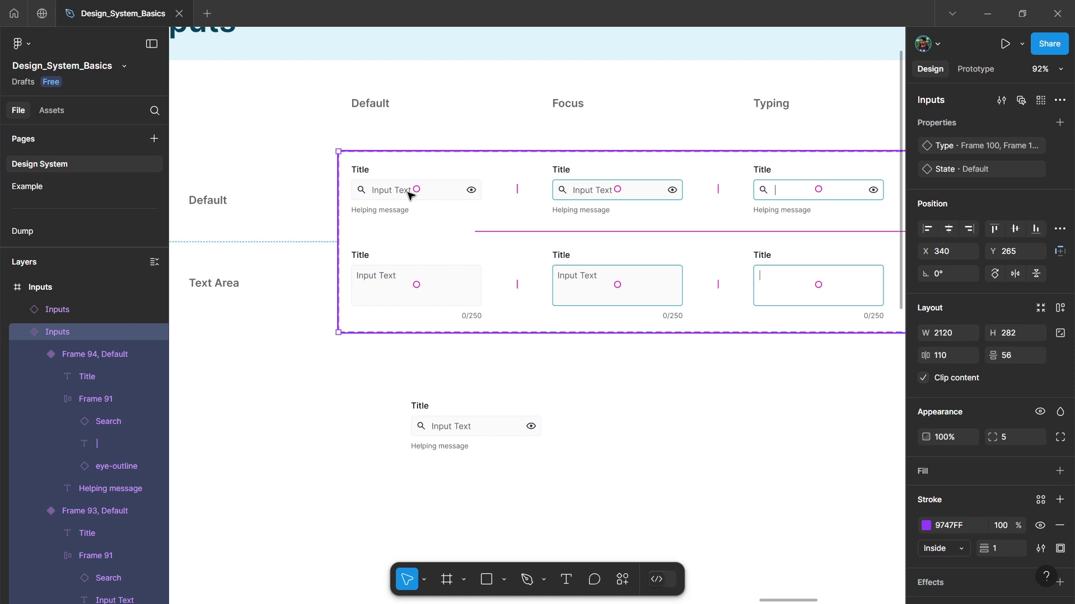
Set the Type of all seven single-line input variants in the upper row to Default
double_click(375, 202)
scroll(375, 202, down, 5)
scroll(353, 206, right, 3)
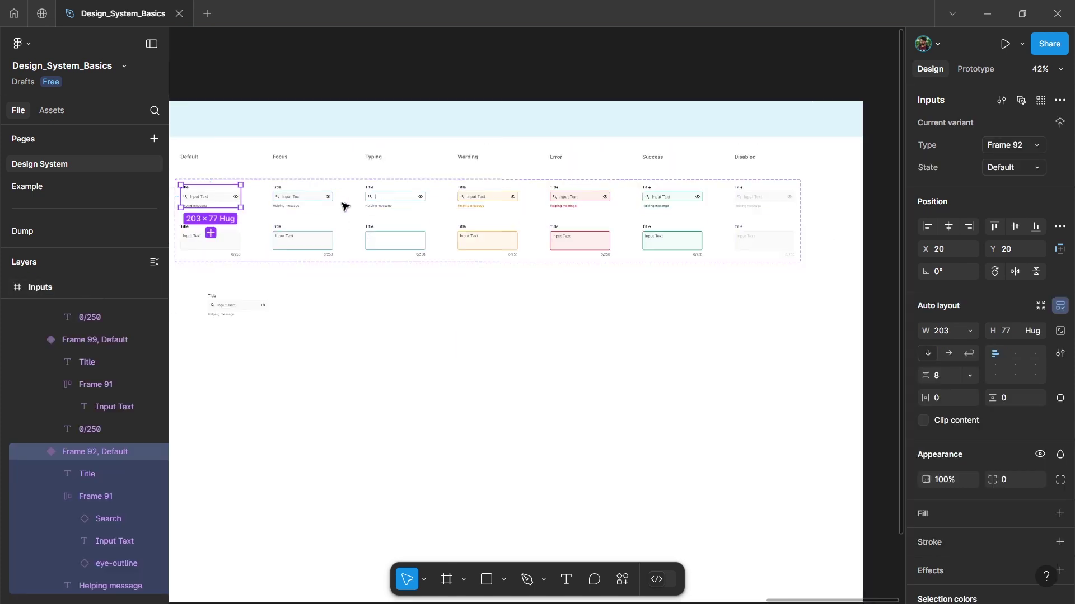
shift+click(295, 204)
shift+click(395, 203)
shift+click(487, 203)
shift+click(579, 201)
shift+click(672, 198)
shift+click(757, 194)
text(De)
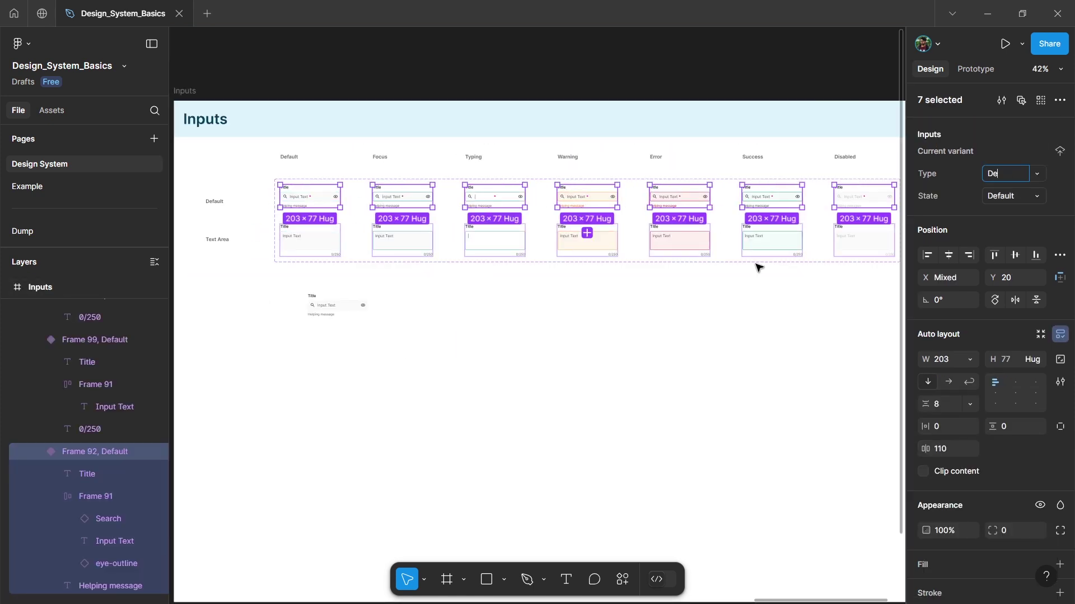
text(fualt)
key(BackSpace)
key(BackSpace)
key(BackSpace)
key(BackSpace)
text(ault)
key(Return)
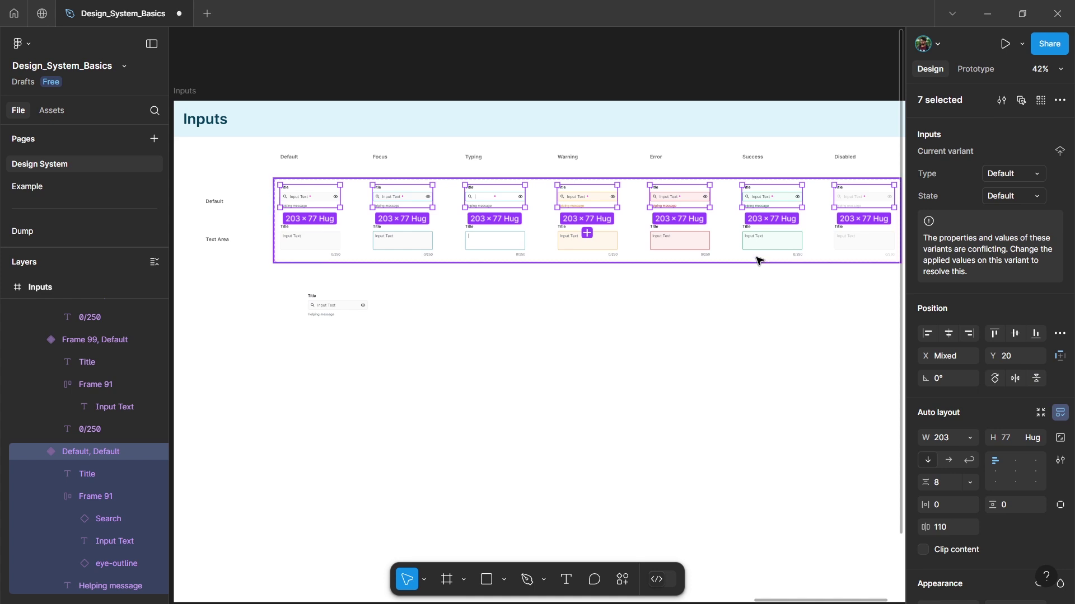
Set the Type of all seven text area variants in the lower row to Text Area
click(317, 247)
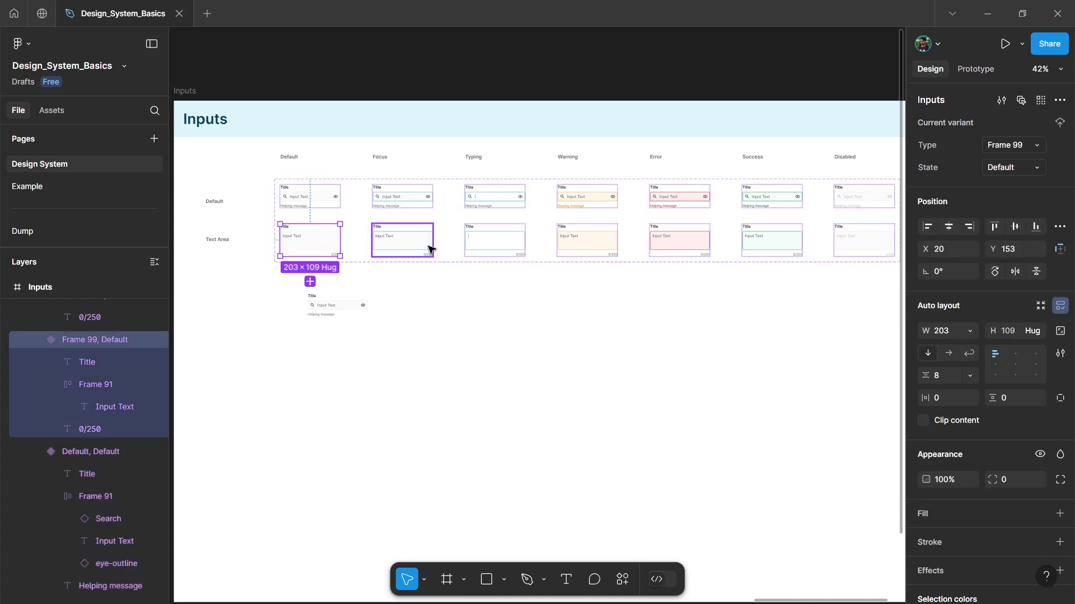
shift+click(406, 246)
shift+click(506, 246)
shift+click(595, 247)
shift+click(694, 249)
shift+click(775, 246)
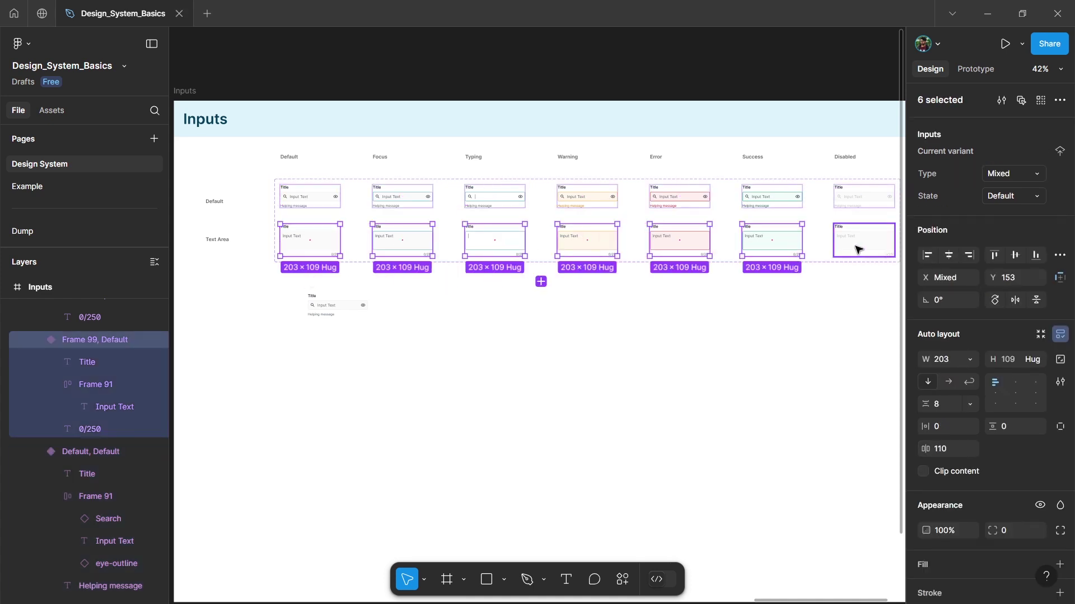
shift+click(857, 247)
scroll(684, 280, right, 1)
click(1012, 174)
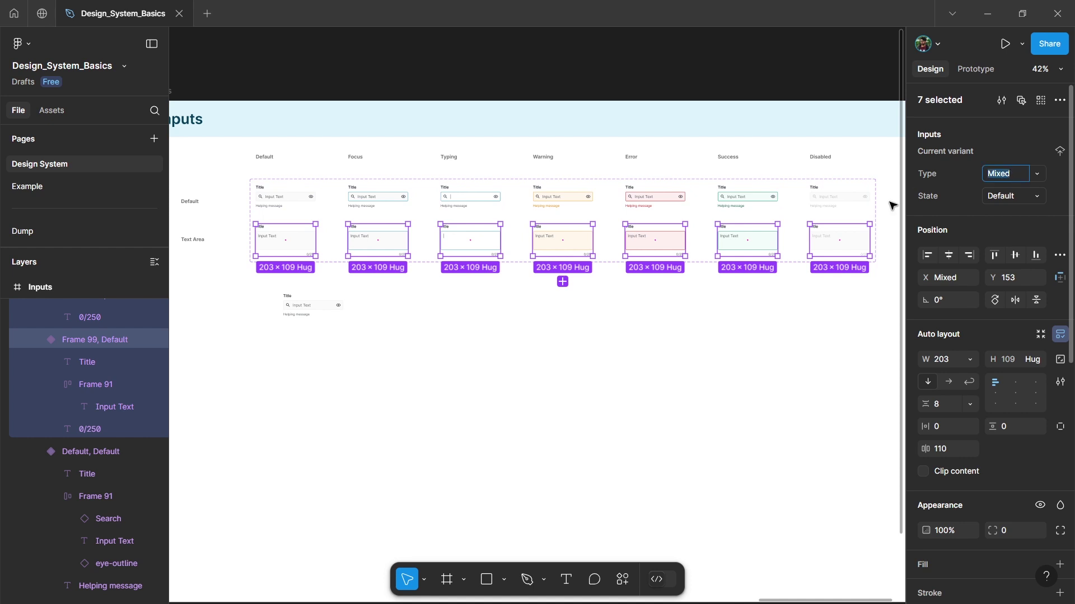
text(Text Area)
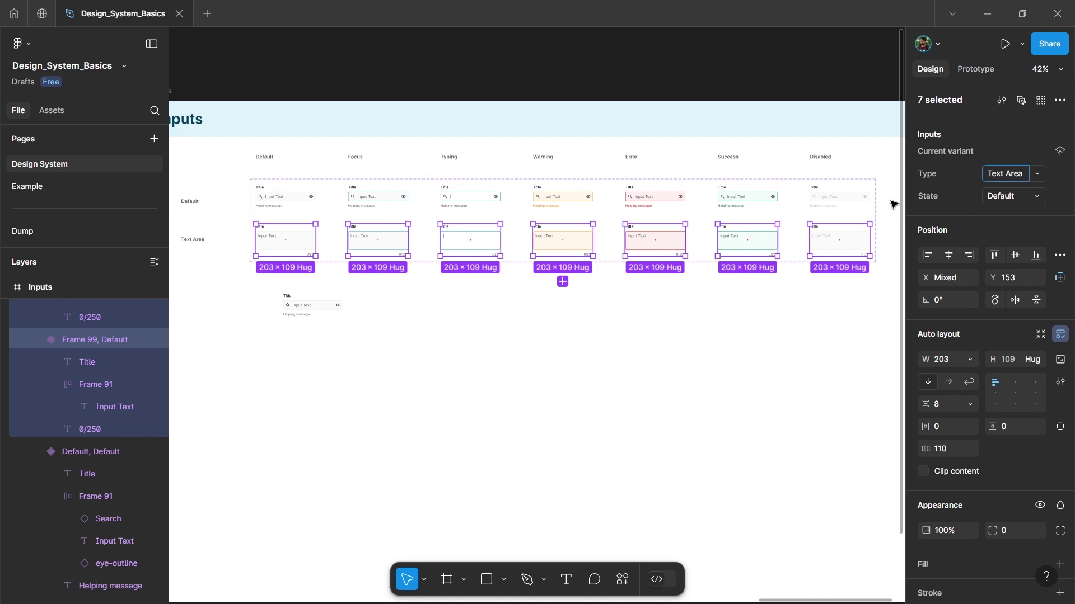
click(280, 199)
scroll(247, 210, up, 3)
shift+click(283, 261)
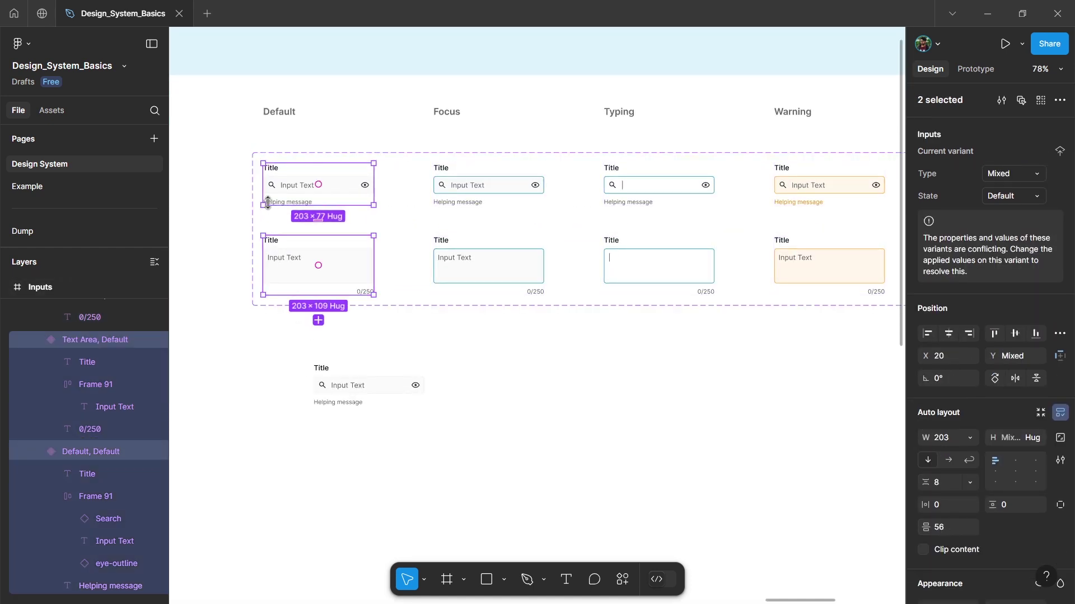
scroll(267, 202, up, 2)
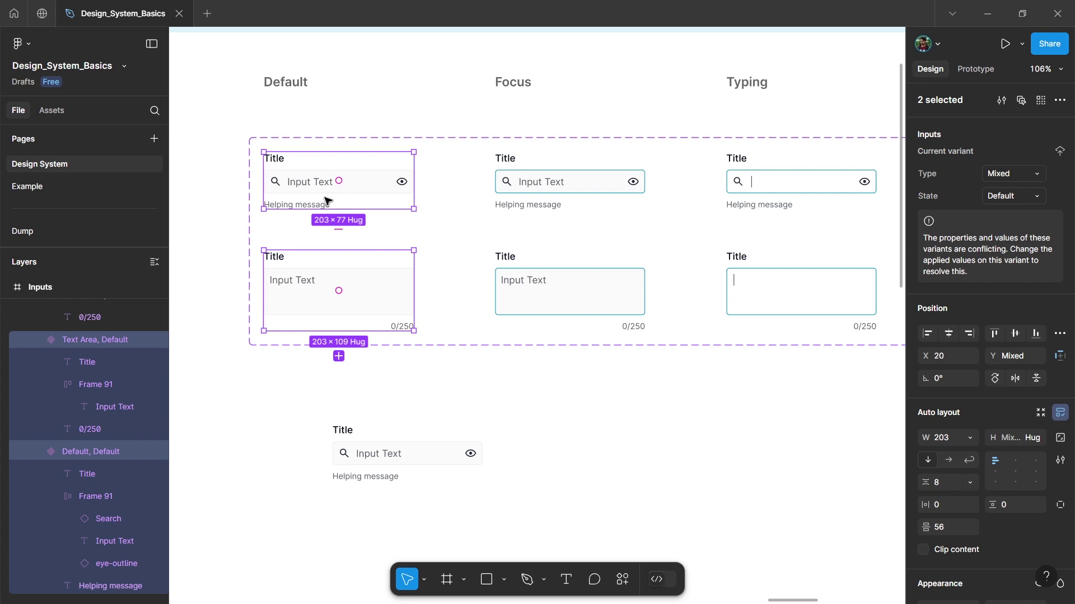
scroll(331, 202, down, 1)
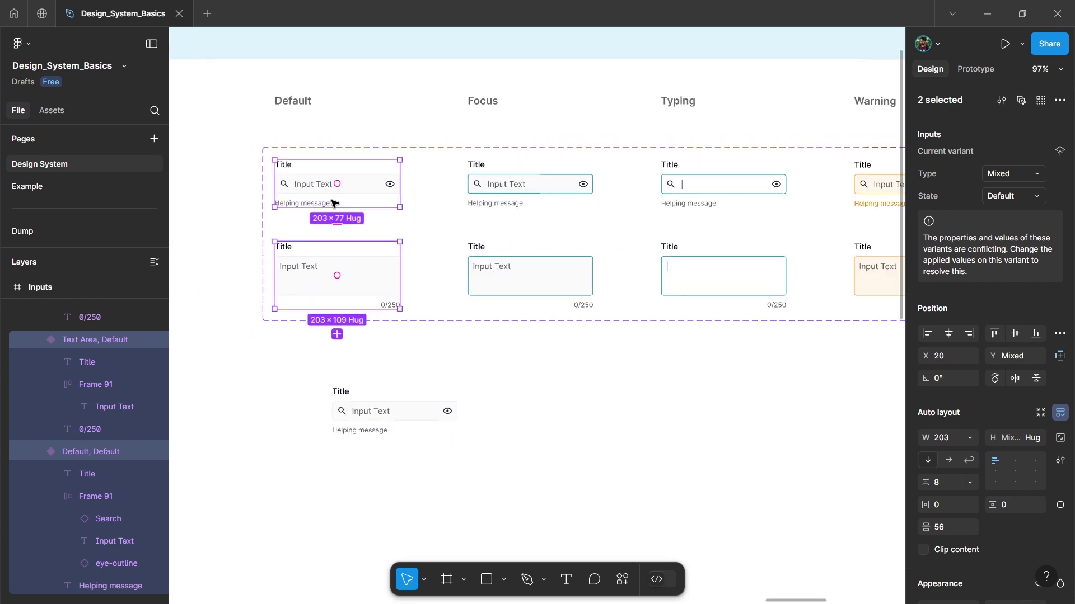
Set the State of both Focus-column variants to Focus and of both Typing-column variants to Typing
scroll(331, 201, right, 1)
click(470, 196)
shift+click(480, 288)
click(1010, 196)
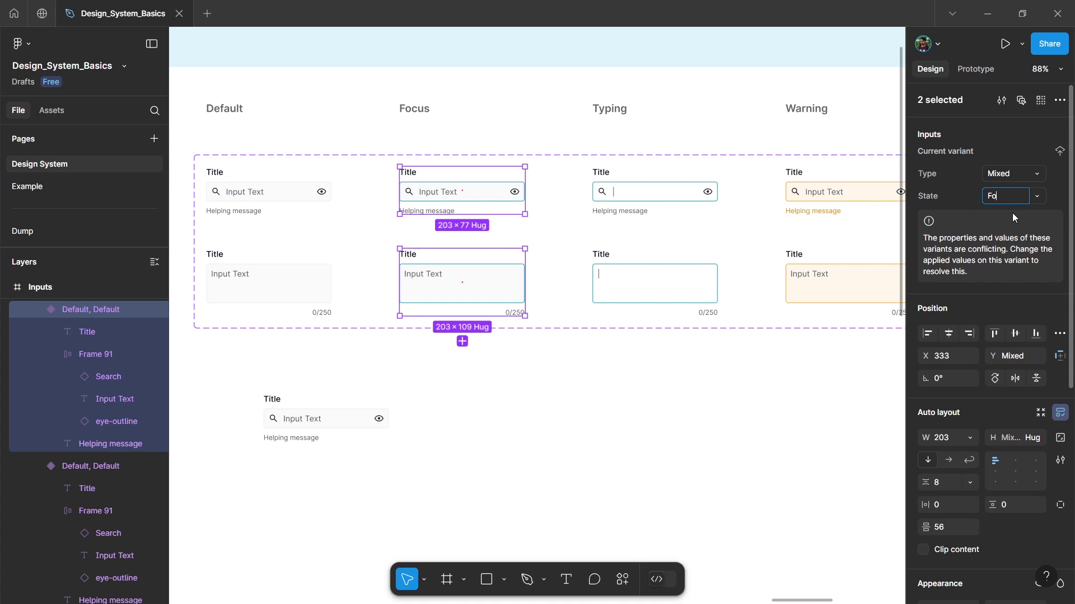
key(Return)
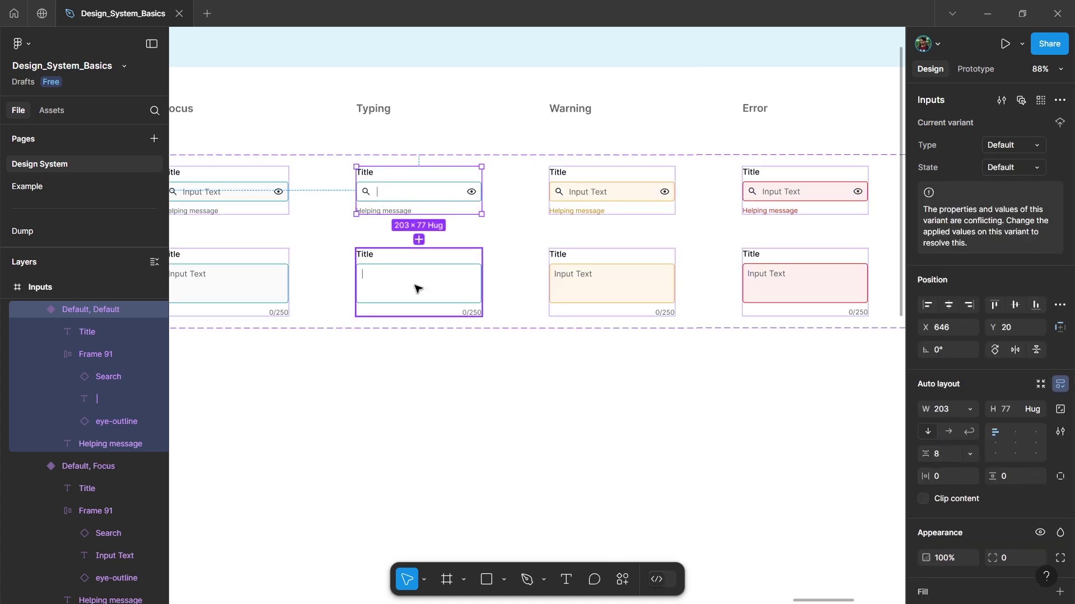
text(Typing)
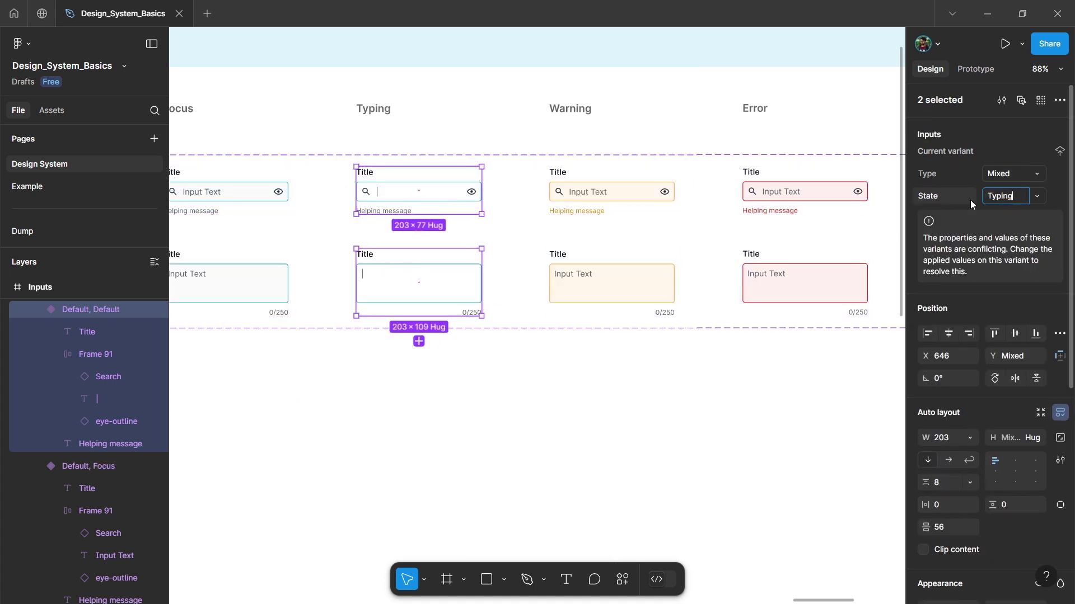
key(Return)
Set the State of both orange Warning-column variants to Warning
scroll(556, 269, right, 2)
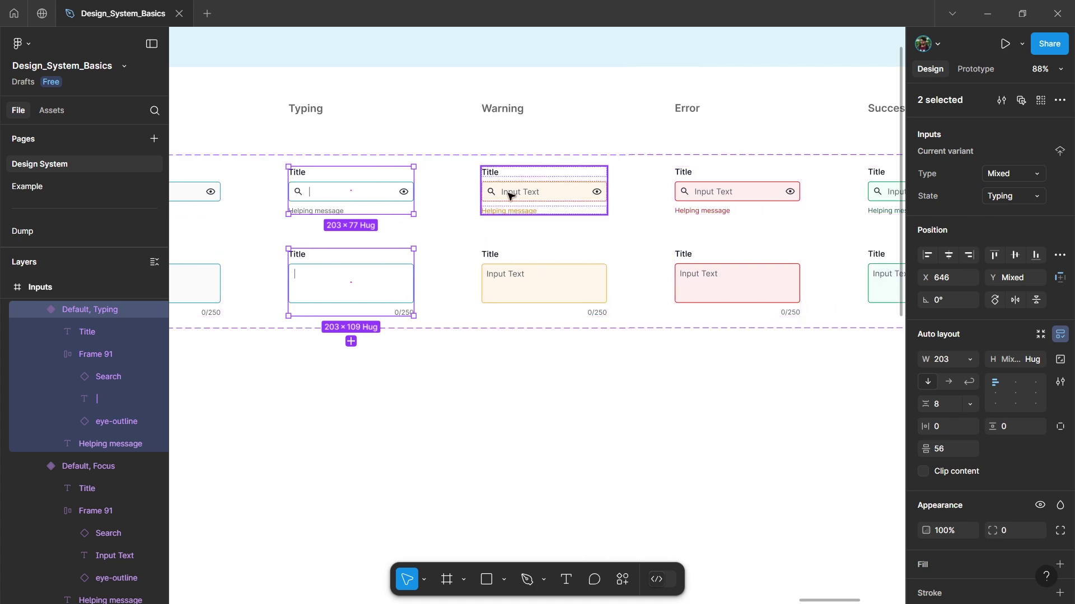
click(508, 194)
scroll(520, 248, right, 3)
shift+click(391, 277)
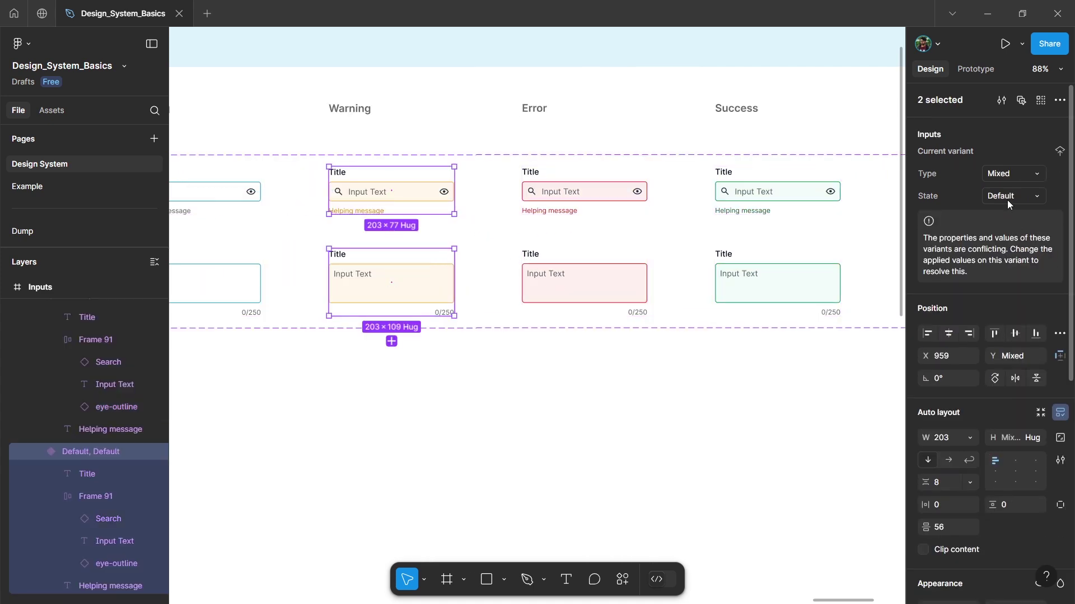
text(Warning)
key(Return)
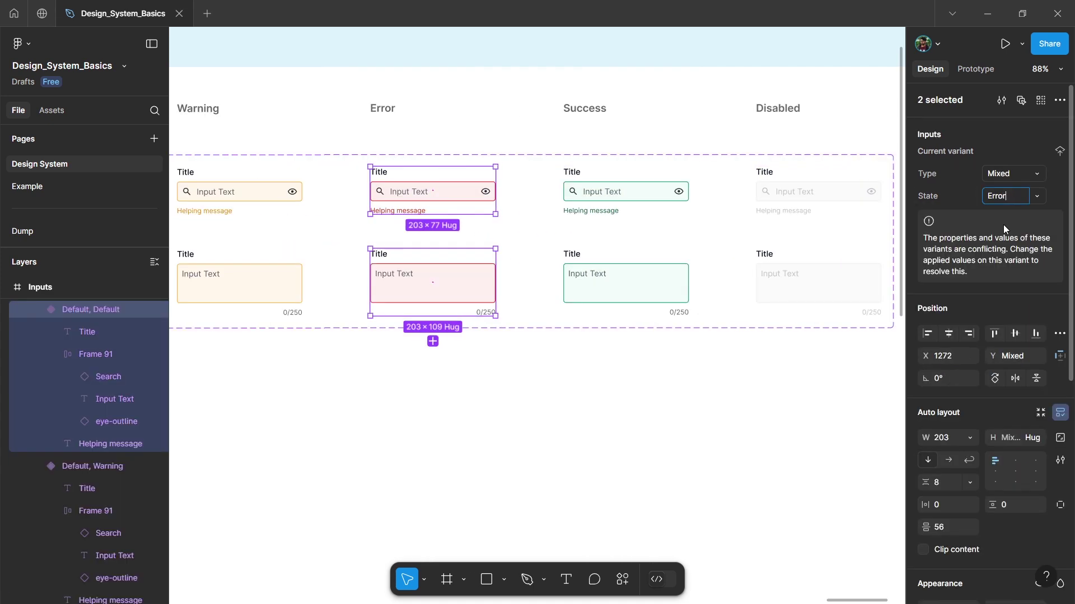
Set the State of both red Error-column variants to Error and of both green Success-column variants to Success
key(Return)
key(Tab)
click(1011, 196)
text(Success)
key(Return)
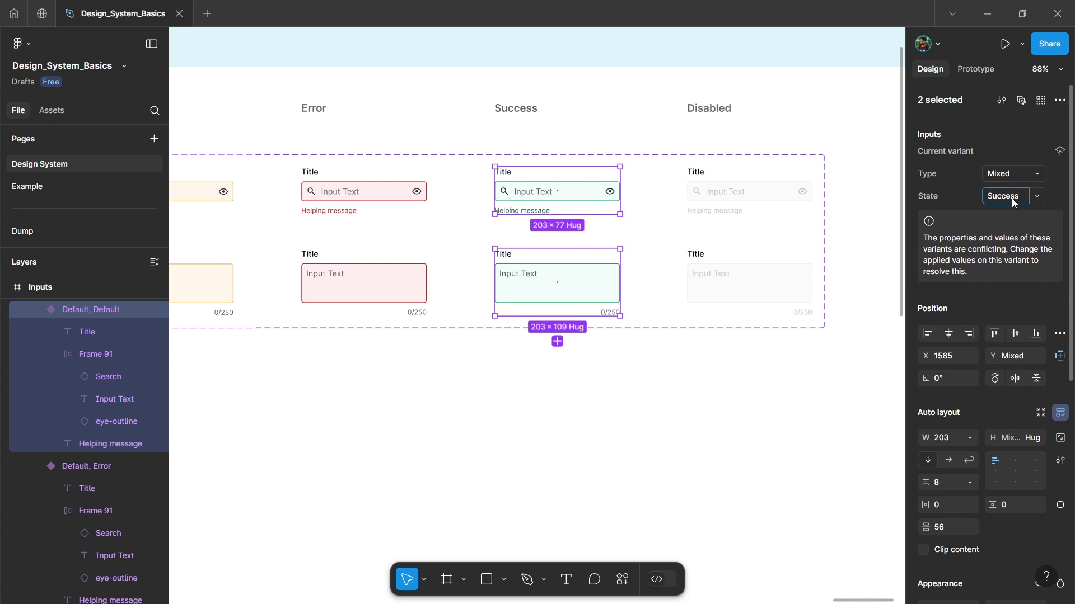
Set the State of both greyed-out Disabled-column variants to Disabled
scroll(666, 184, right, 2)
click(666, 185)
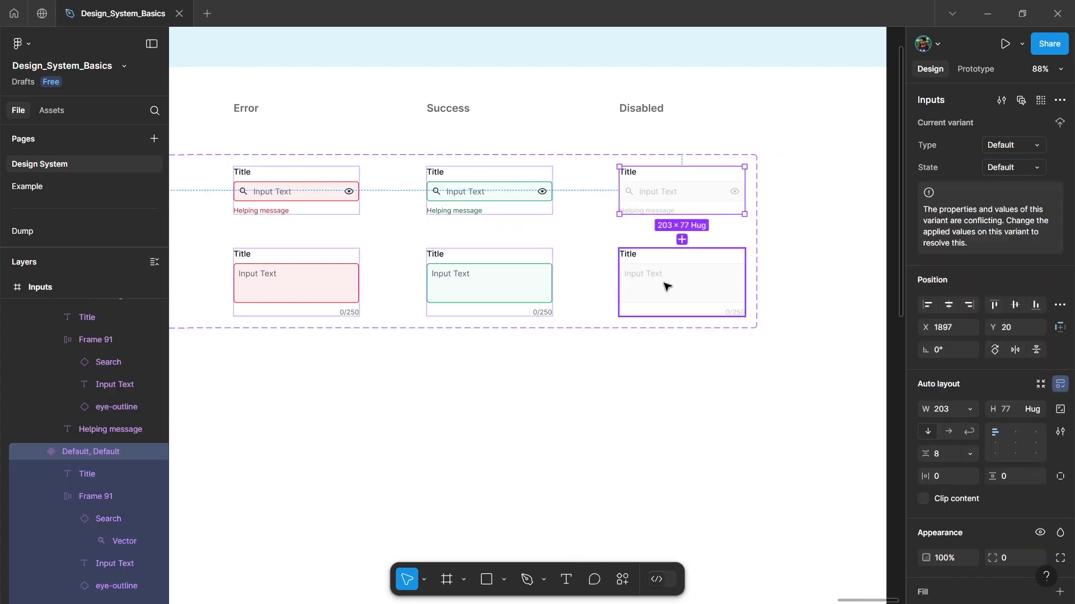
shift+click(703, 288)
click(1003, 197)
text(Disabled)
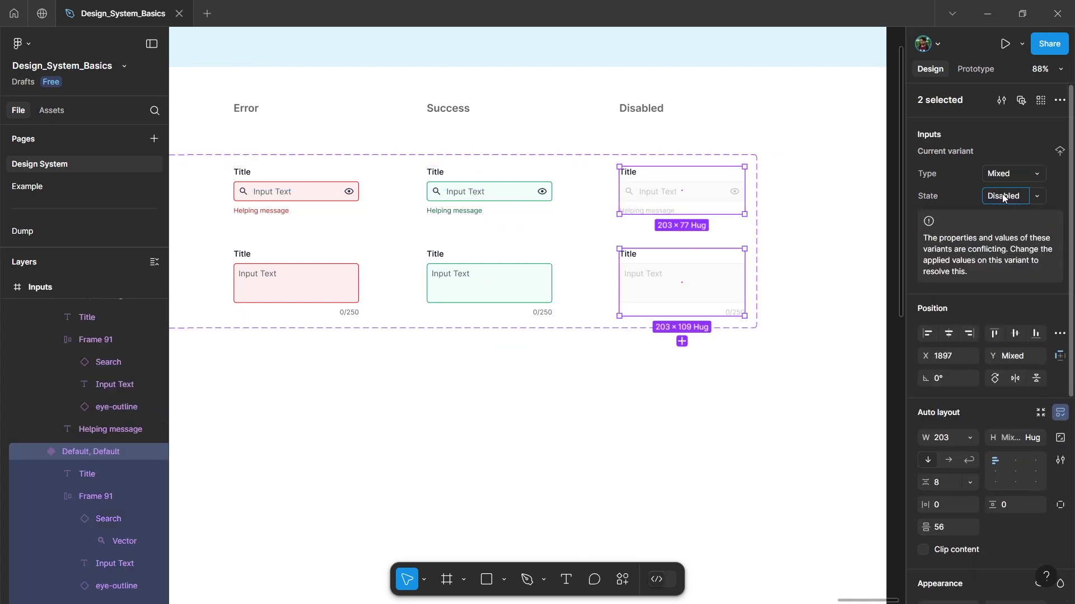
key(Return)
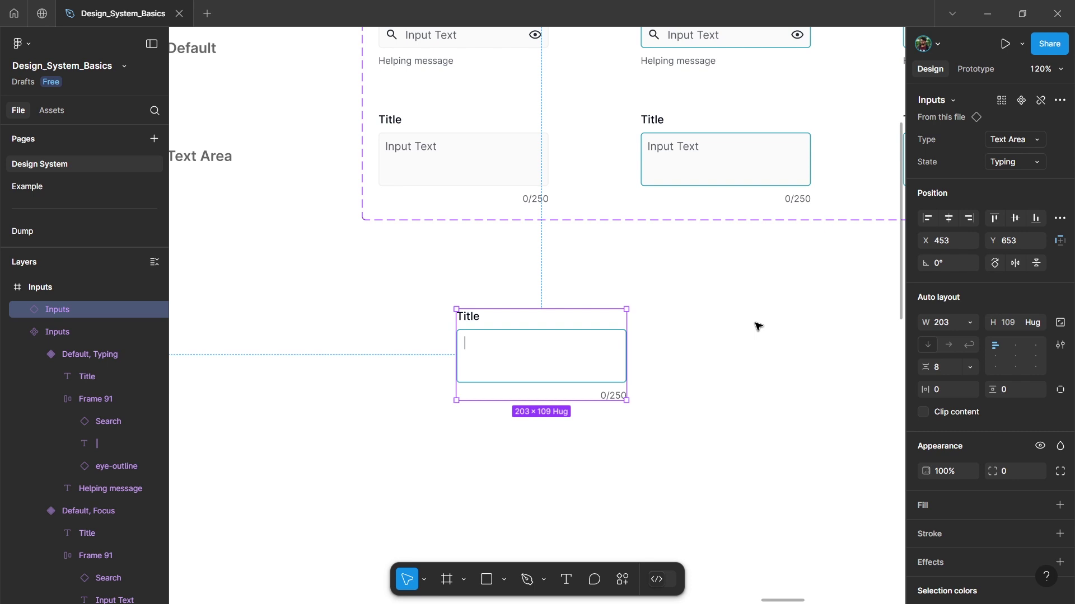
Try the Focus state on the text area instance below the component set, set its State to Default, and move the instance slightly lower
click(1006, 162)
click(960, 141)
click(1016, 163)
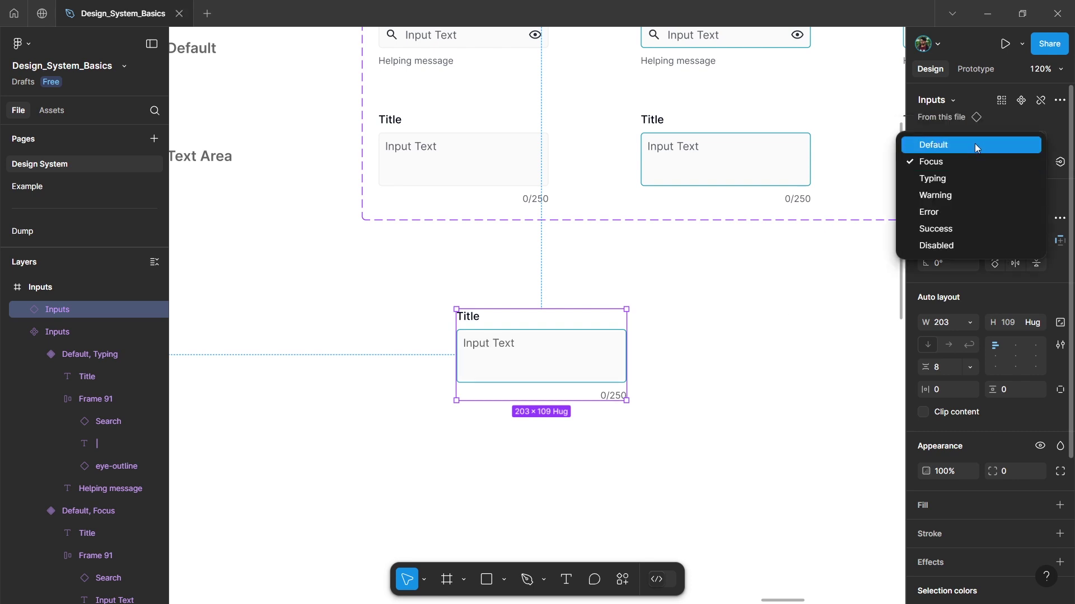
click(975, 144)
click(728, 319)
scroll(356, 330, down, 3)
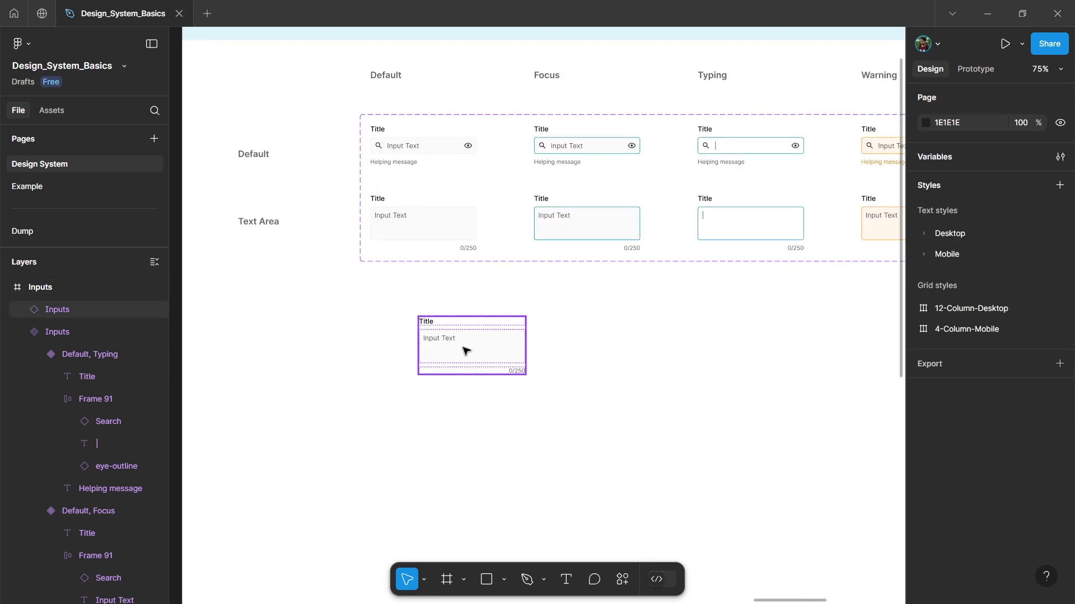
drag(463, 338, 510, 369)
click(402, 365)
Create a text property named Title-text with the value Title for the matching Title layers of all variants
scroll(402, 365, up, 1)
scroll(383, 199, up, 3)
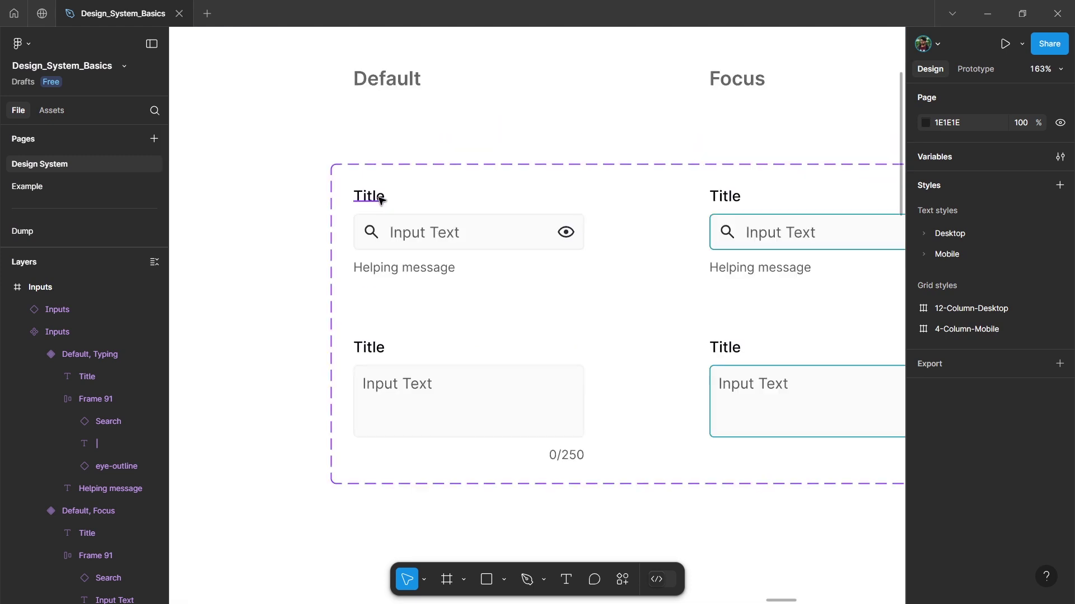
ctrl+click(383, 198)
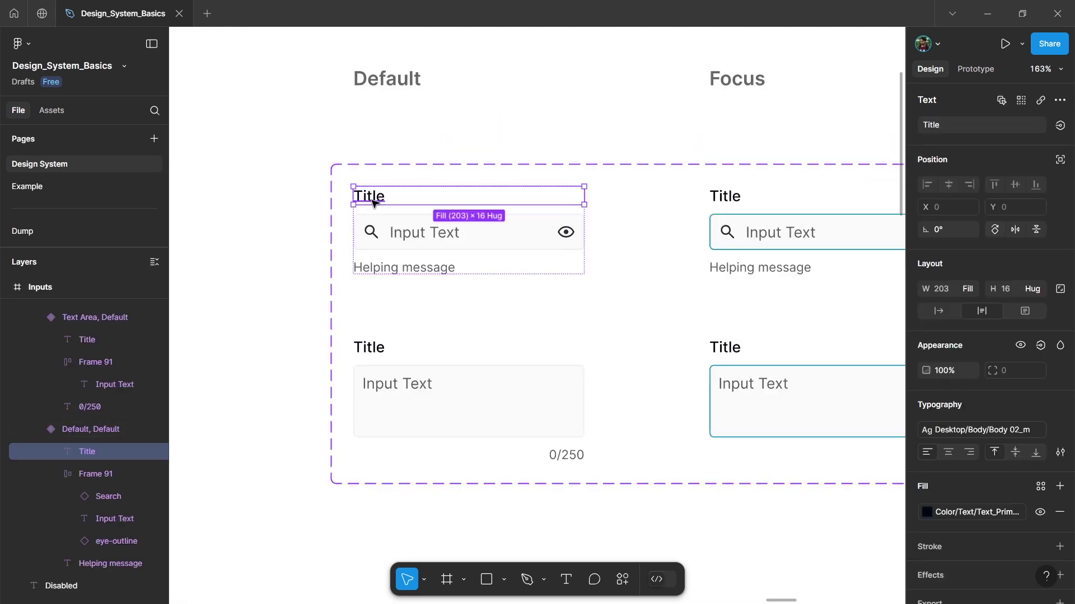
scroll(390, 203, down, 5)
scroll(394, 204, up, 2)
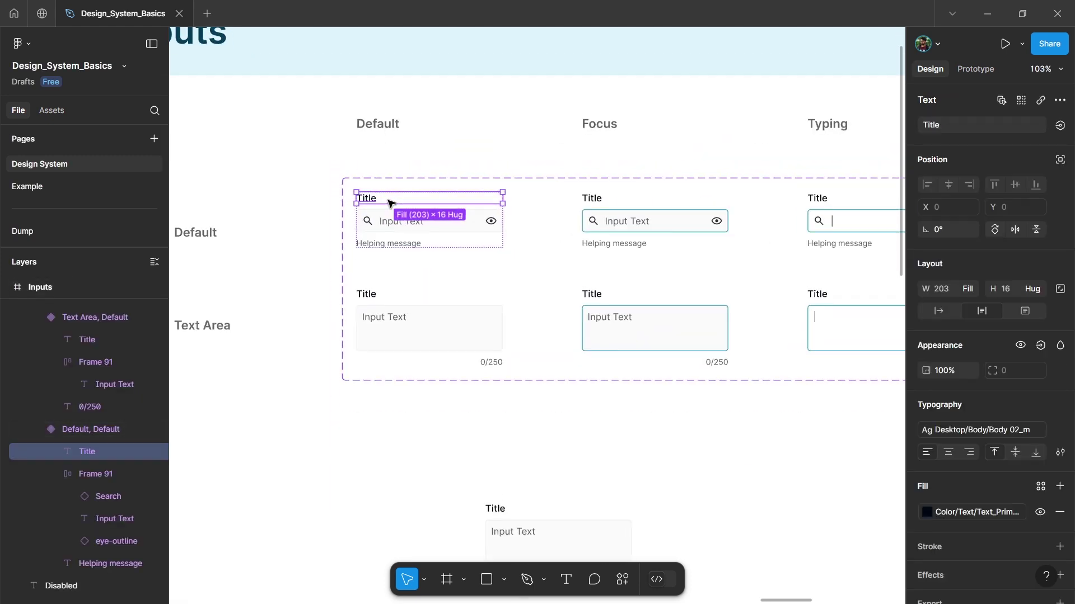
click(1021, 102)
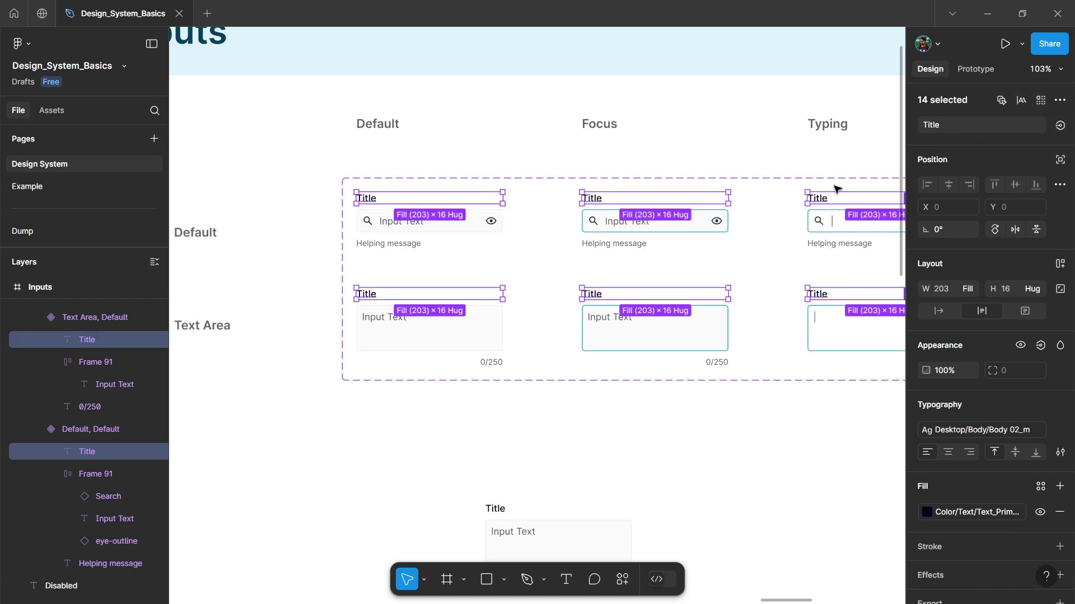
scroll(425, 280, right, 5)
scroll(425, 280, right, 20)
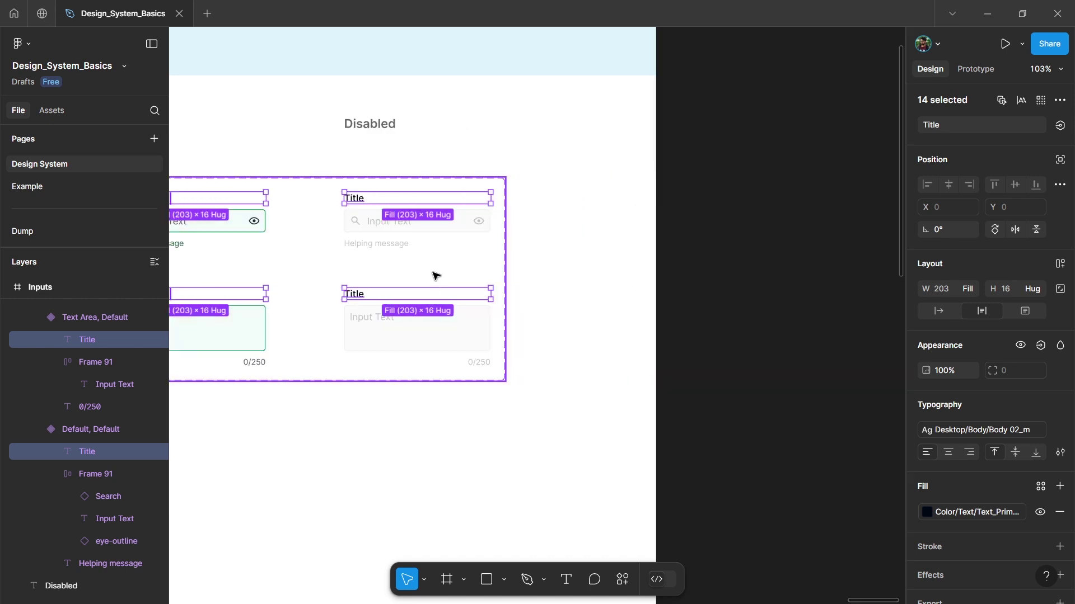
scroll(431, 277, left, 15)
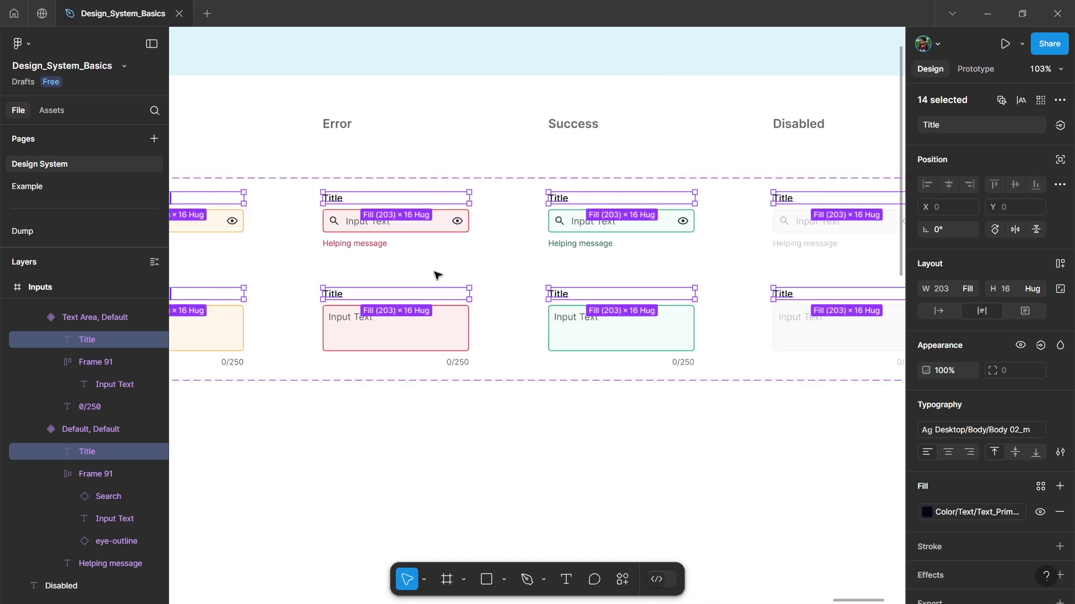
click(1060, 125)
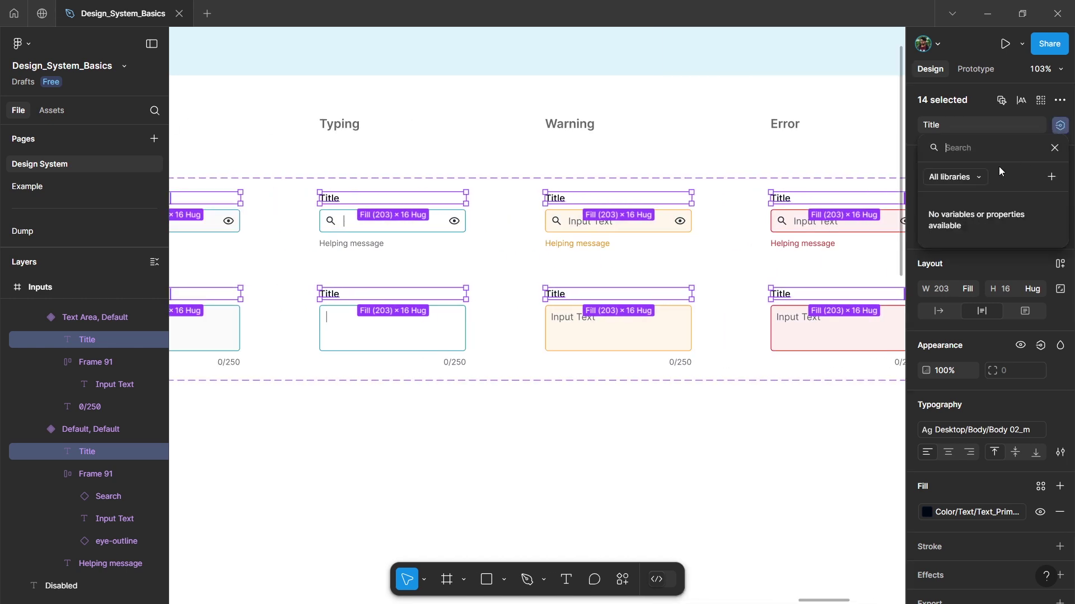
click(1052, 178)
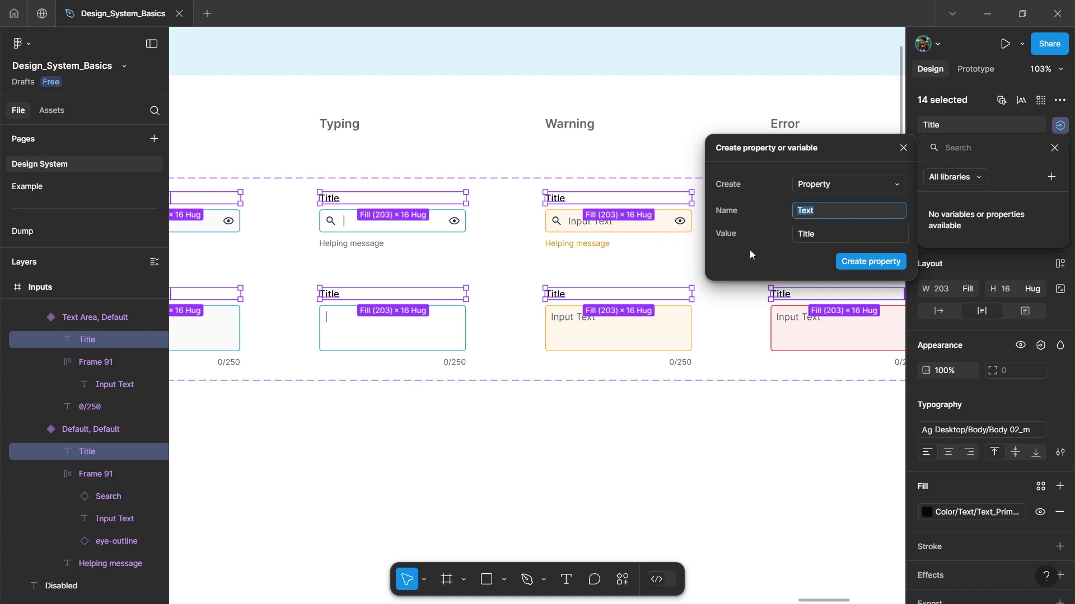
text(Title-text)
key(Tab)
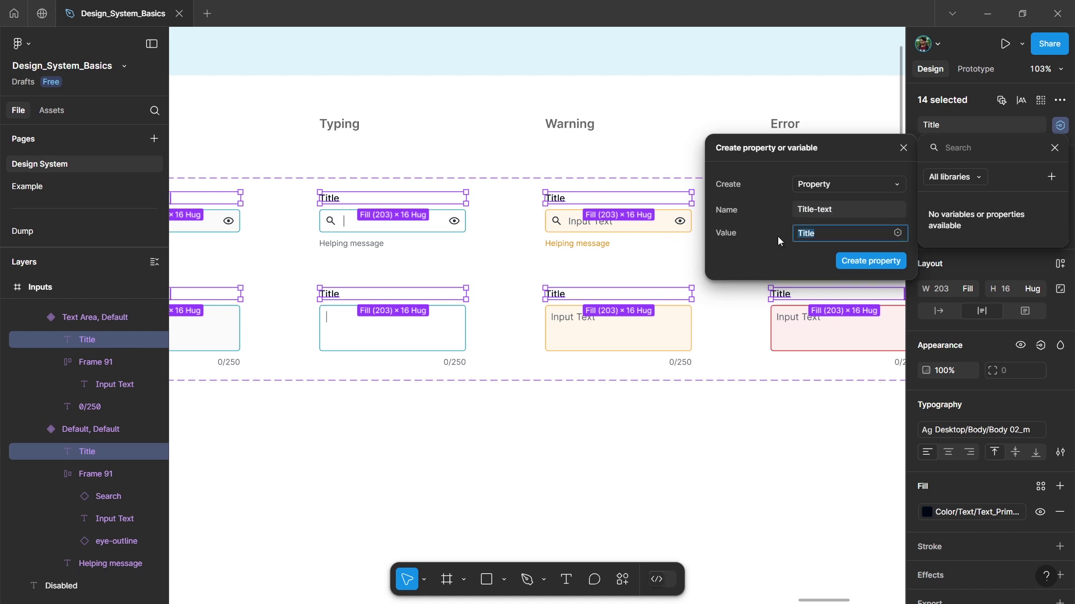
click(870, 261)
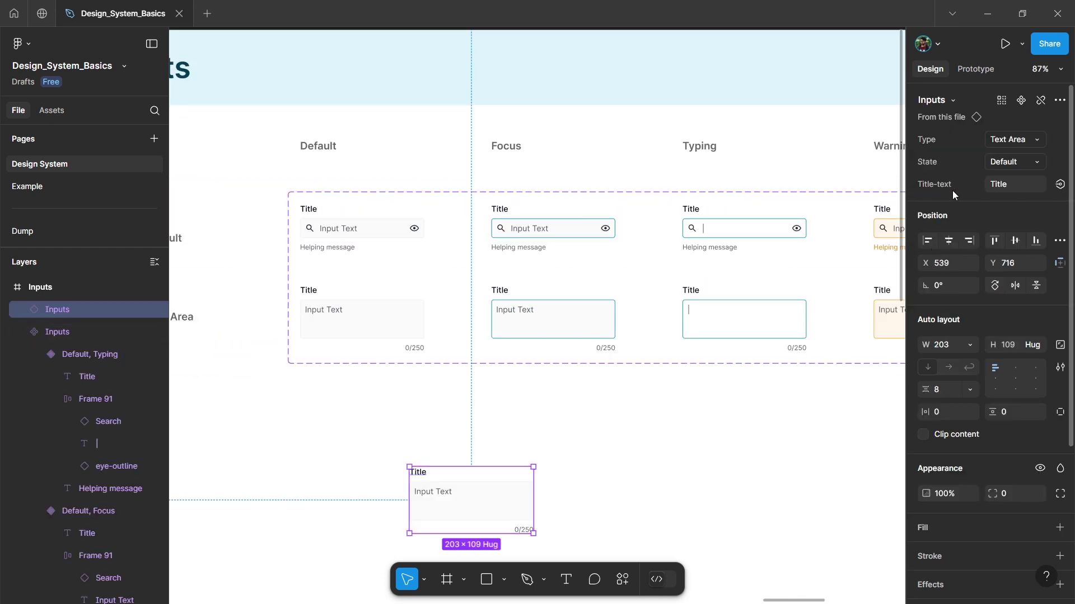
Try out the Title-text property on the test instance with the values Name and Password
click(1010, 187)
scroll(552, 398, down, 2)
scroll(445, 502, up, 3)
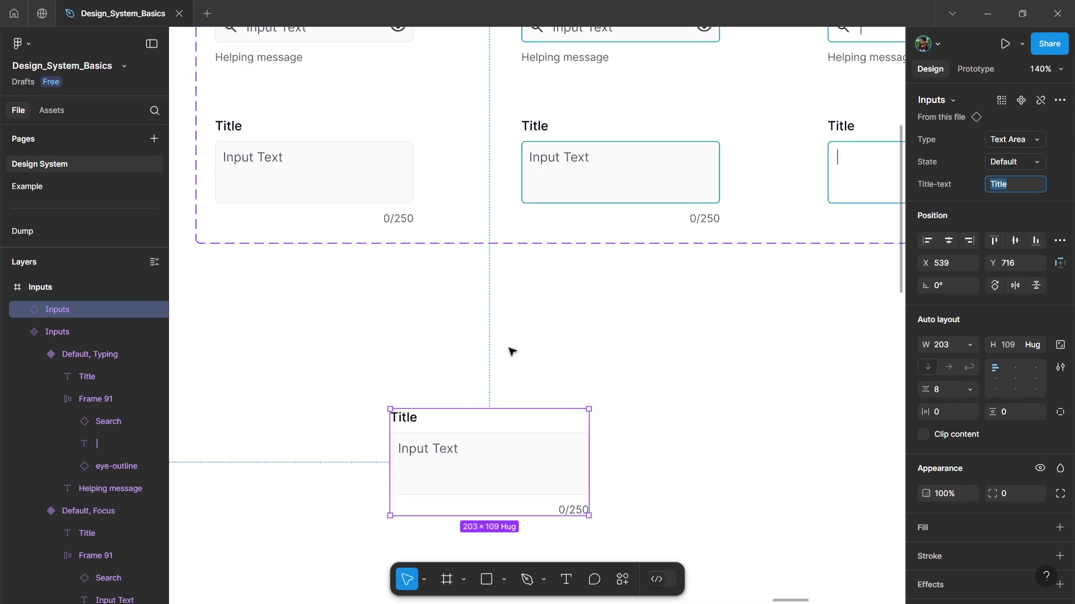
text(Name)
key(Return)
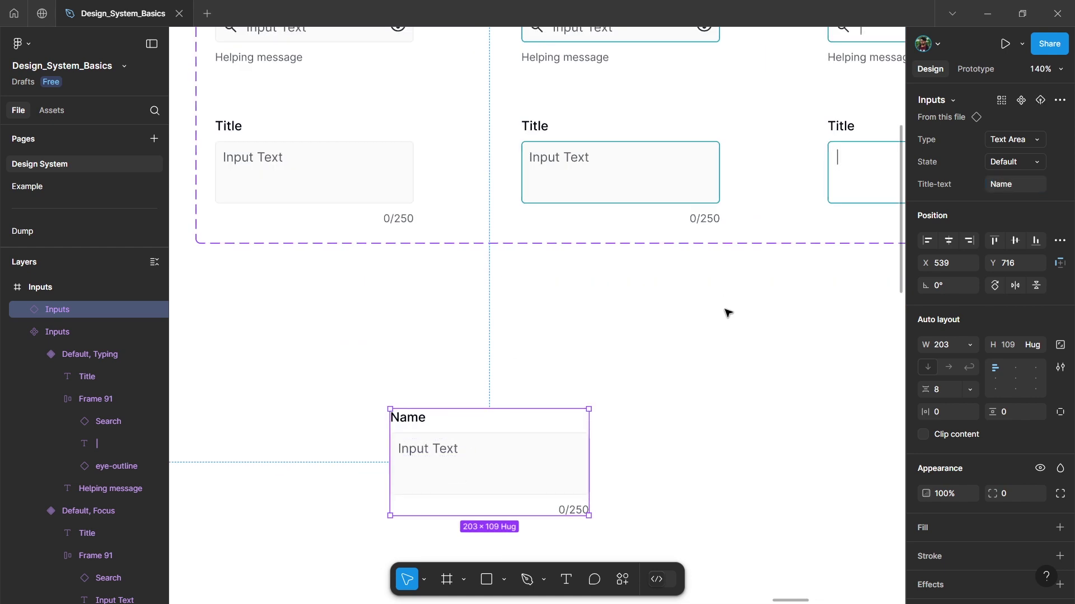
click(1011, 186)
text(Password)
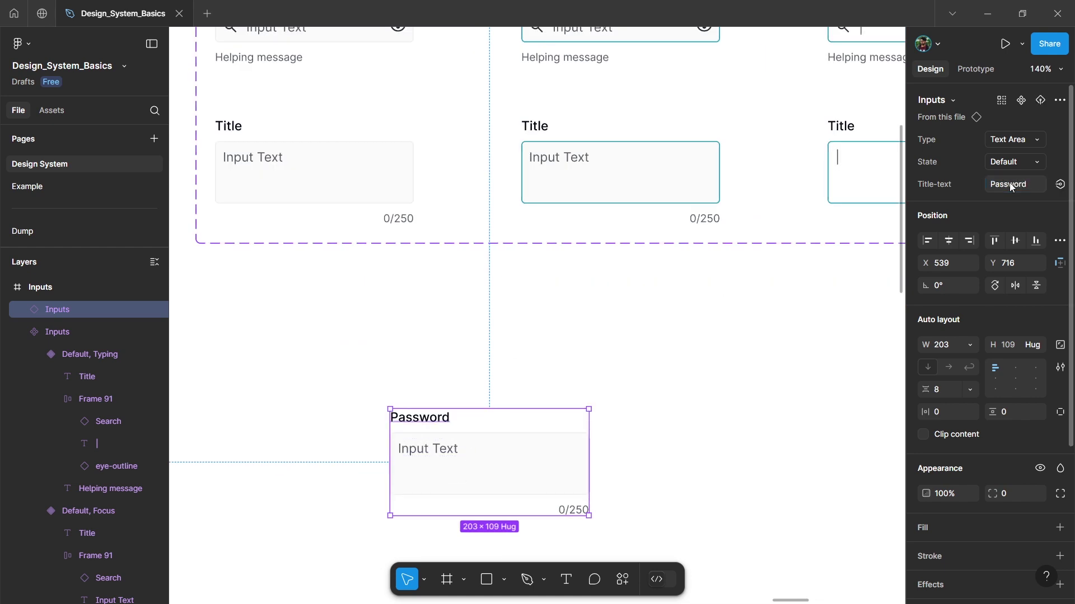
key(Return)
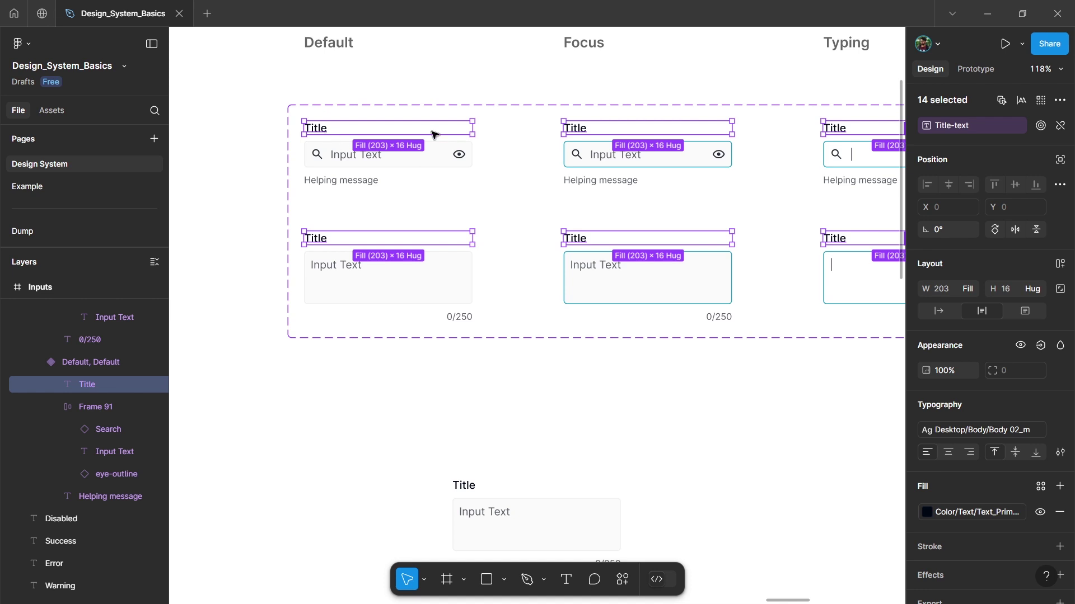
Create a visibility property named Title-Visibilty with the value True for the Title layers of all variants
scroll(1005, 275, down, 2)
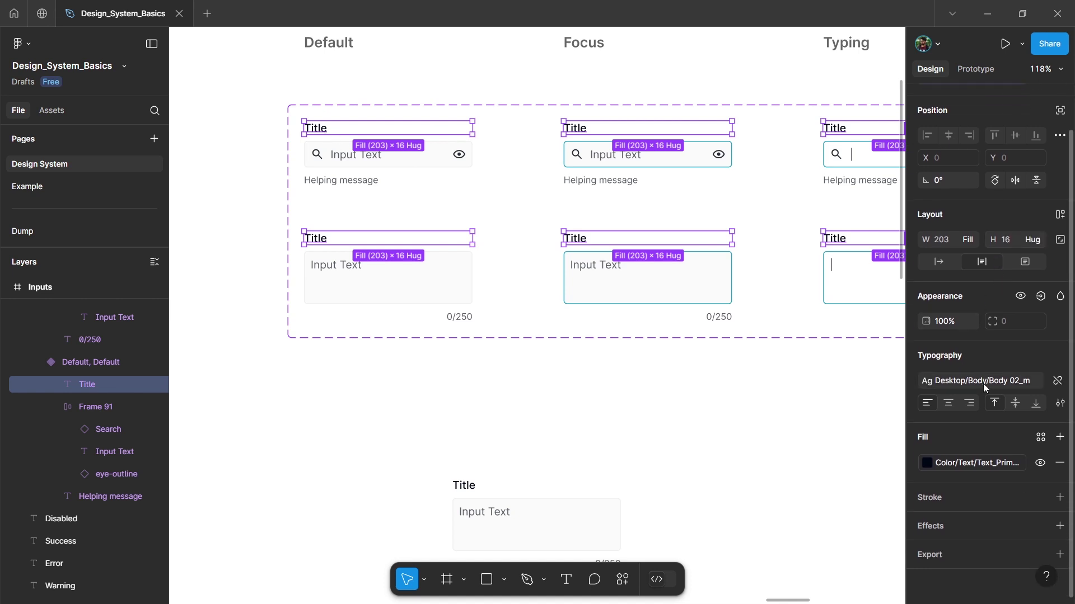
click(1041, 297)
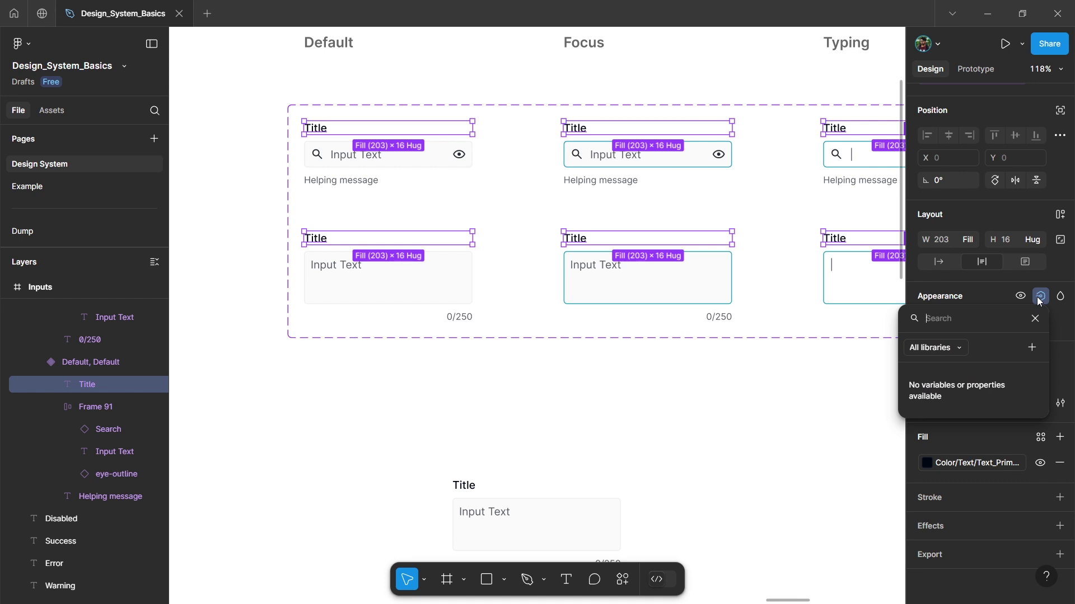
click(1032, 348)
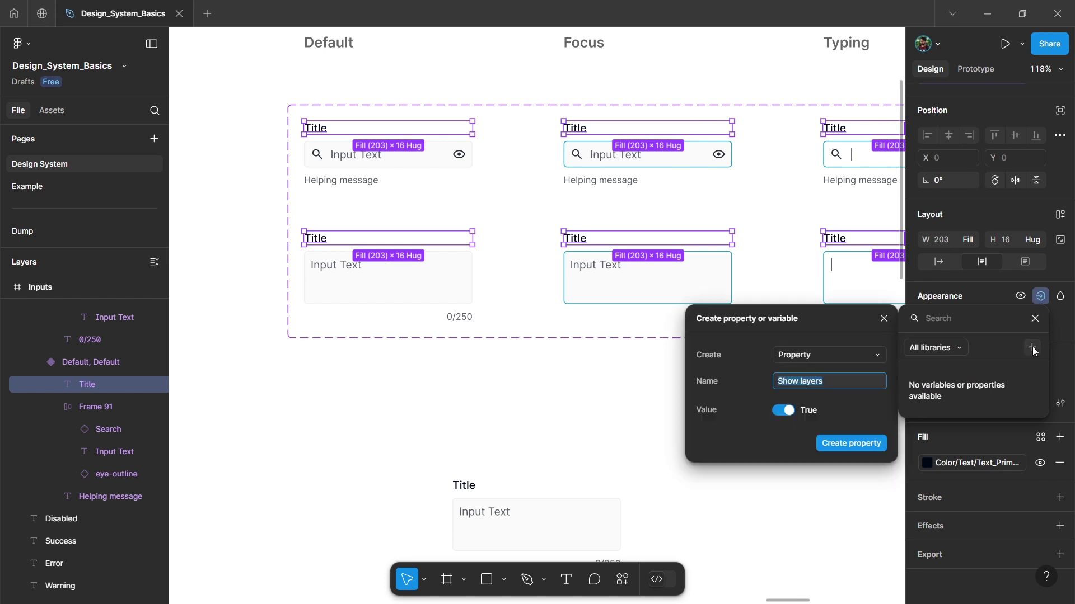
text(title)
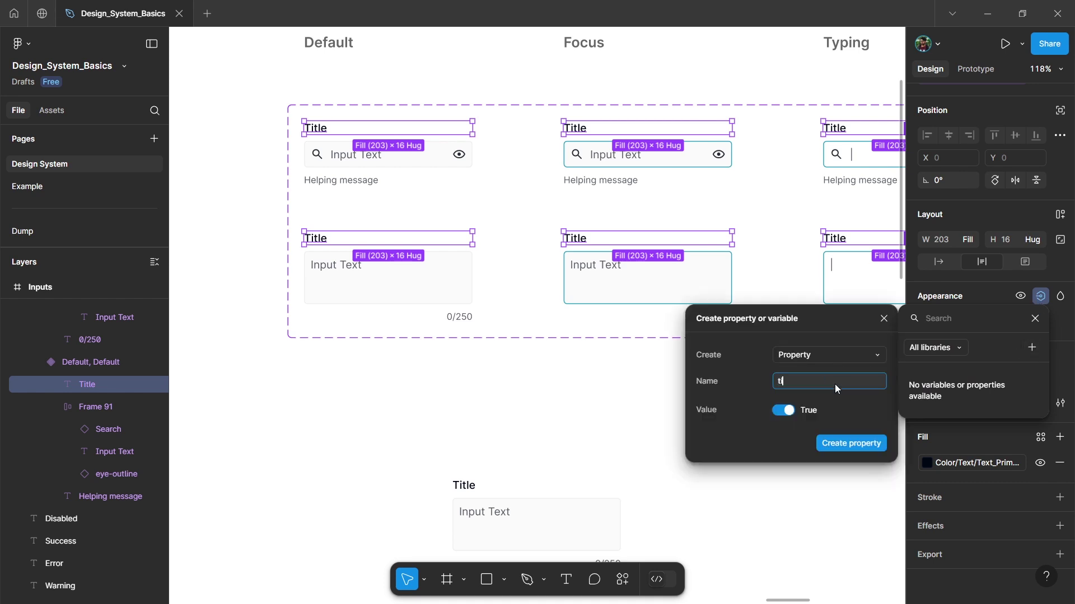
key(BackSpace)
key(BackSpace)
key(BackSpace)
key(BackSpace)
key(BackSpace)
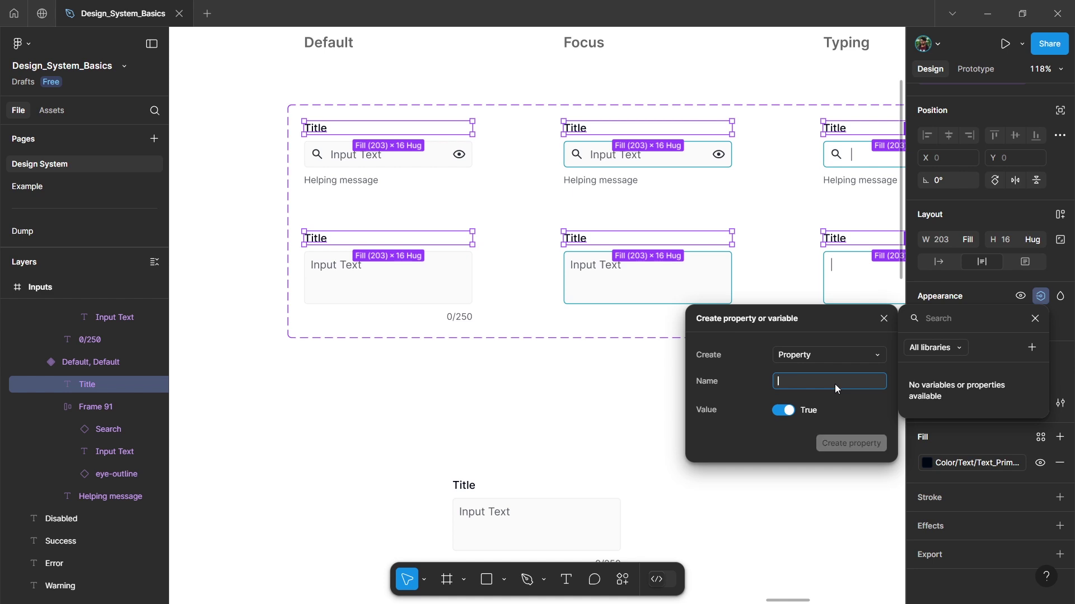
text(Title-Visibilty)
click(851, 443)
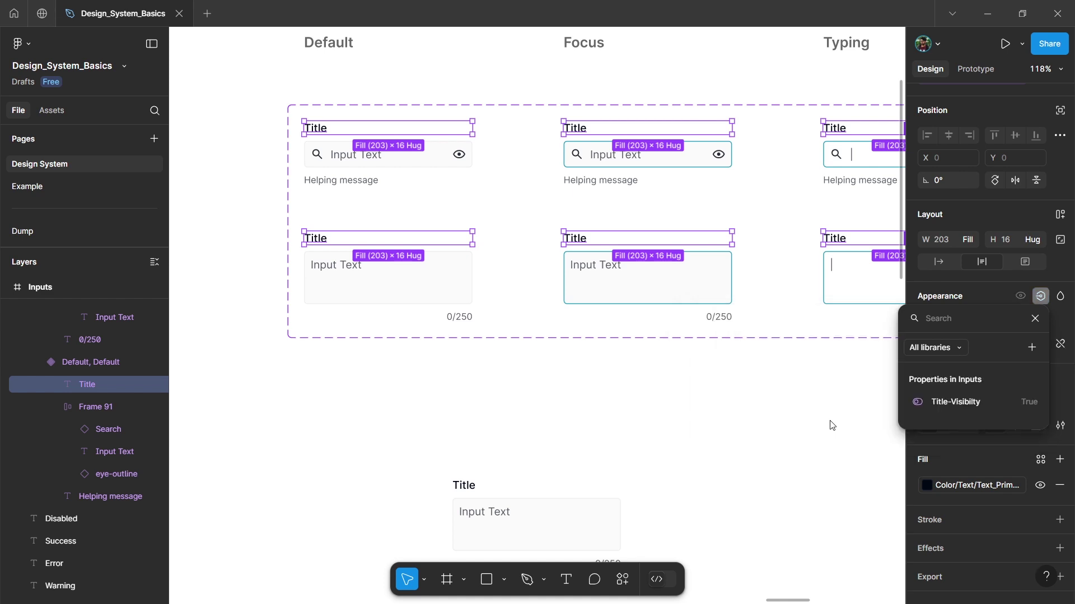
Test switching Title-Visibilty off and on for the instance below the component set, and change its Type to Default
click(526, 492)
scroll(612, 376, down, 2)
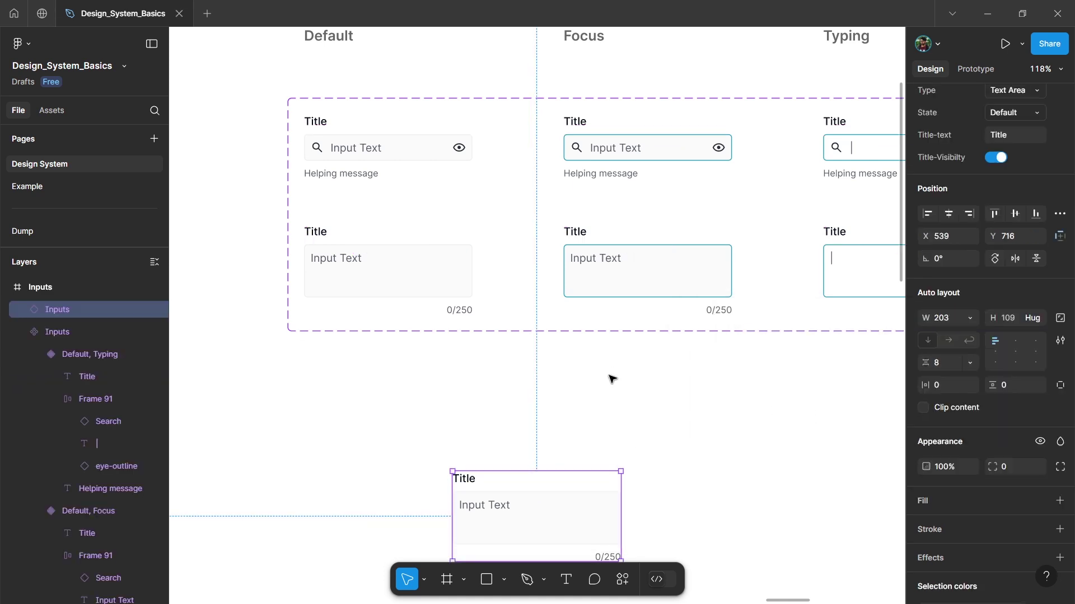
click(997, 157)
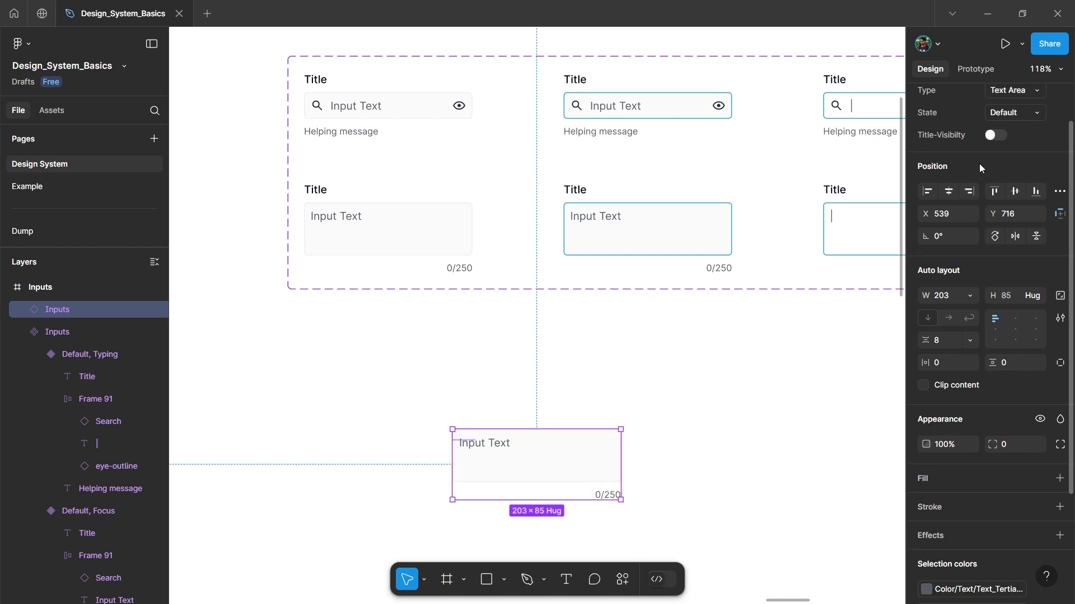
click(994, 136)
click(1005, 139)
click(990, 121)
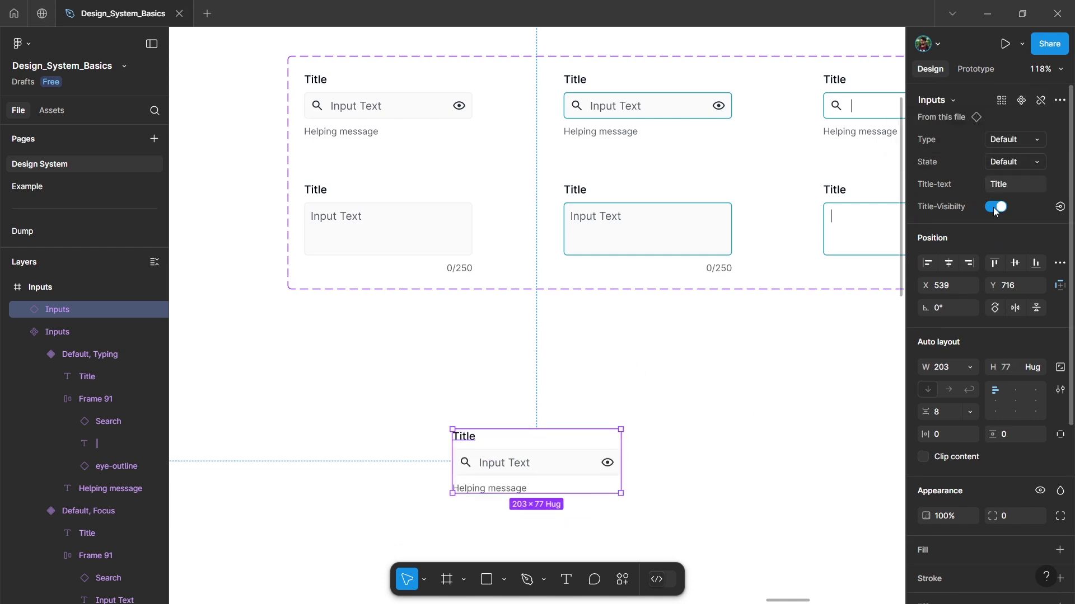
click(994, 207)
click(993, 184)
Create a text property named Input-text with the value Input Text for the matching Input Text layers across the variants
scroll(512, 230, down, 1)
ctrl+click(370, 112)
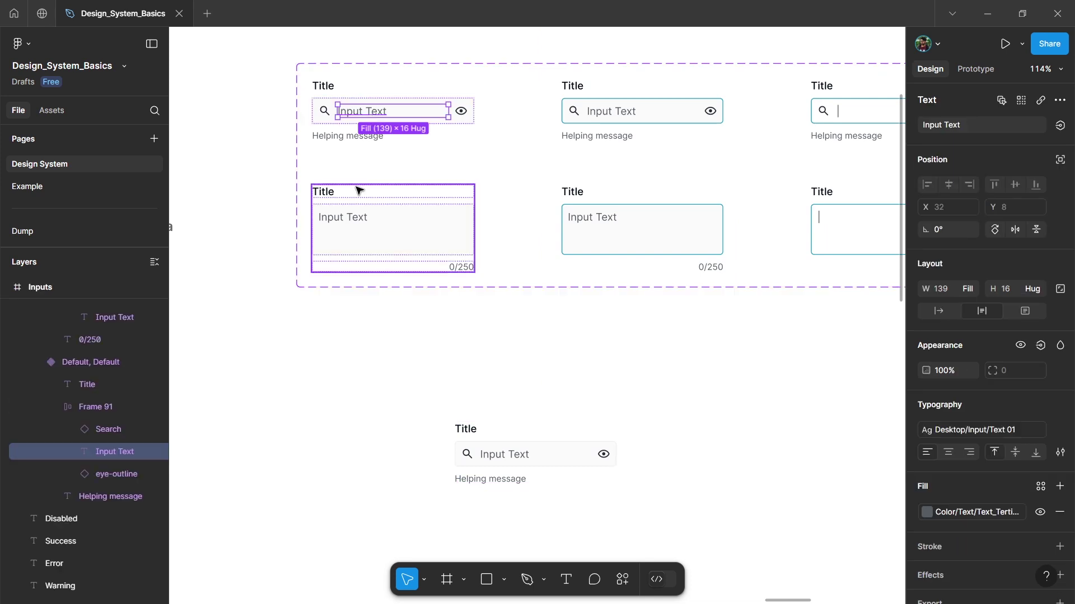
scroll(361, 205, up, 1)
scroll(356, 137, up, 5)
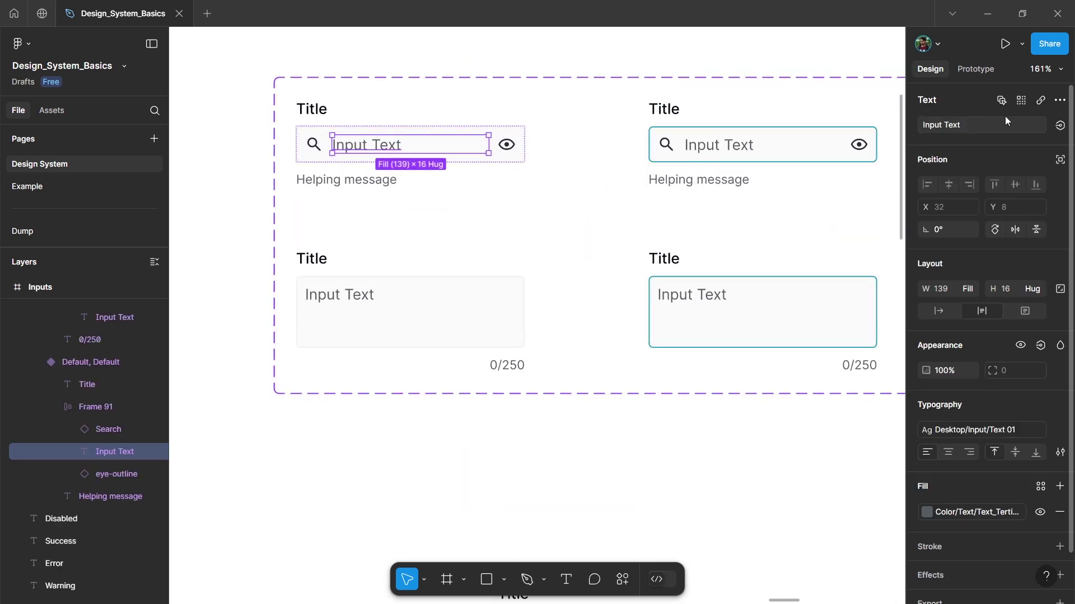
click(1022, 101)
scroll(446, 244, down, 4)
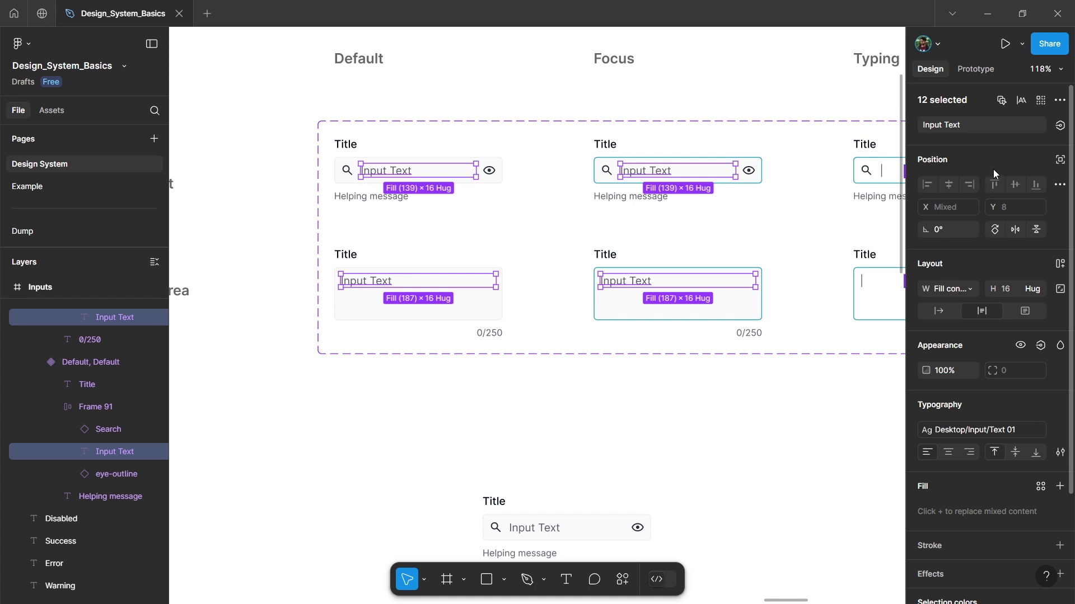
click(1059, 126)
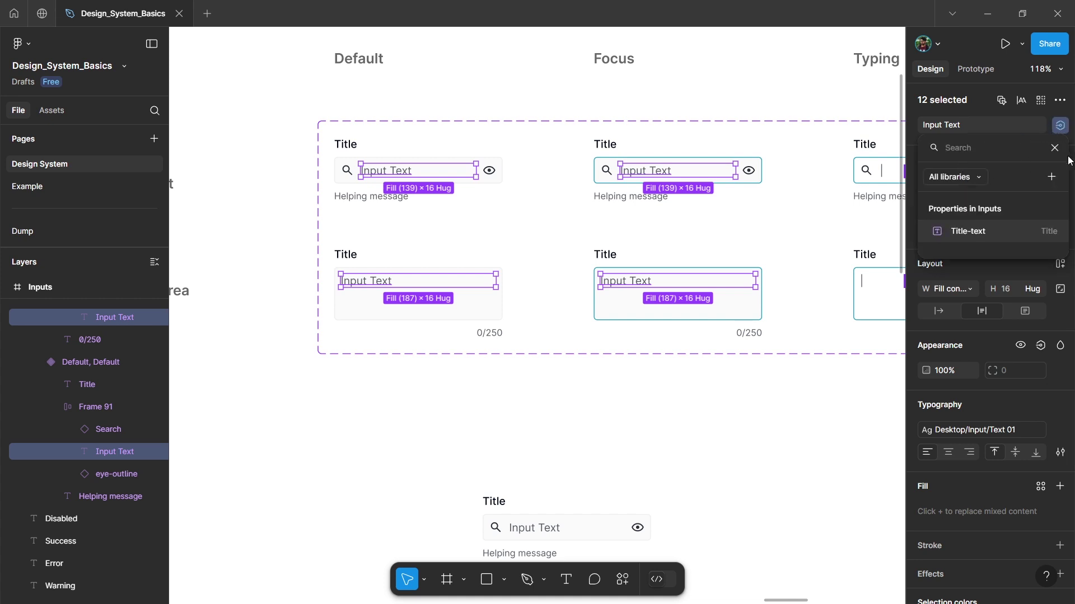
click(1051, 177)
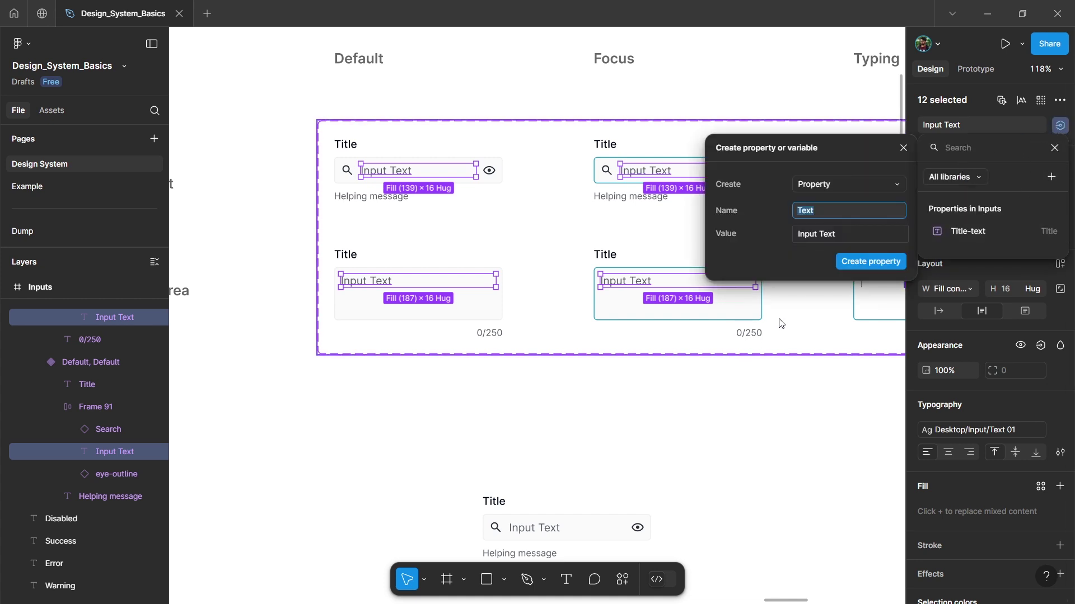
text(Input-text)
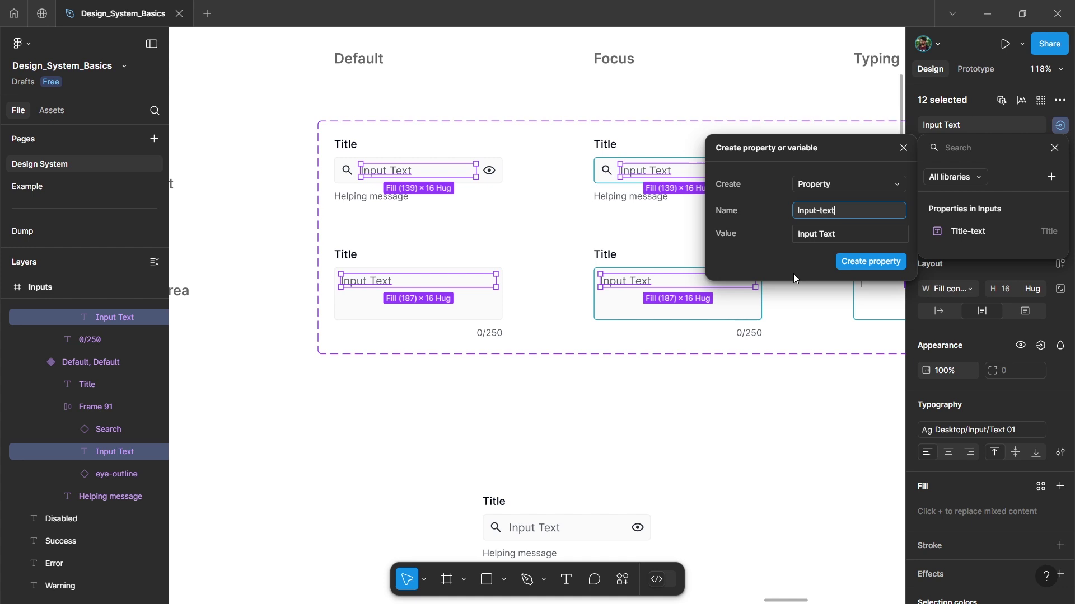
click(857, 262)
Create a visibility property named Icon-left with the value True for the matching Search icons across the variants
click(365, 171)
click(347, 172)
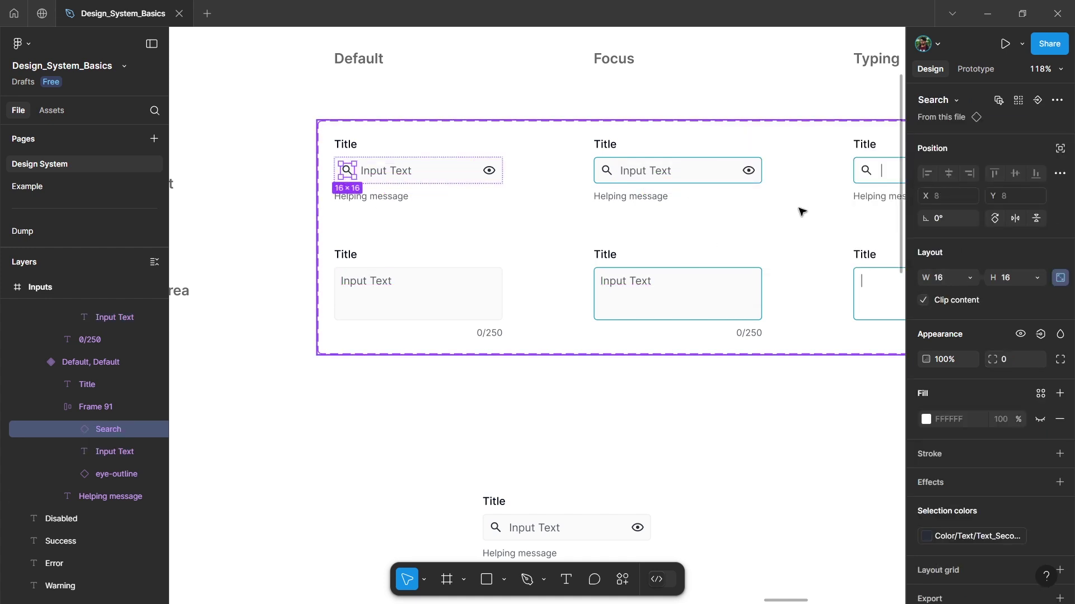
click(1019, 100)
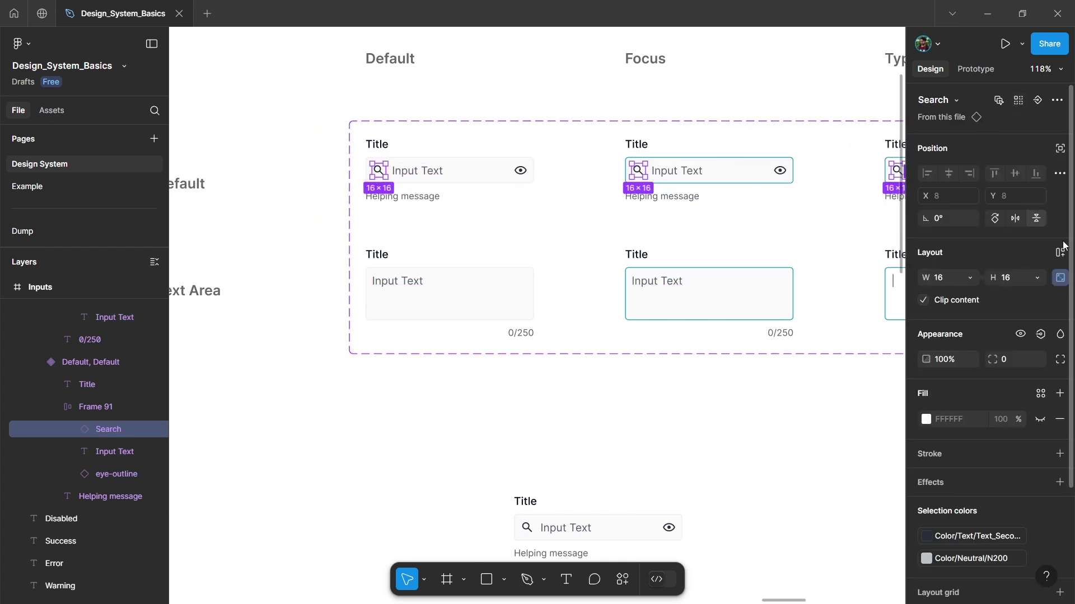
scroll(963, 342, down, 5)
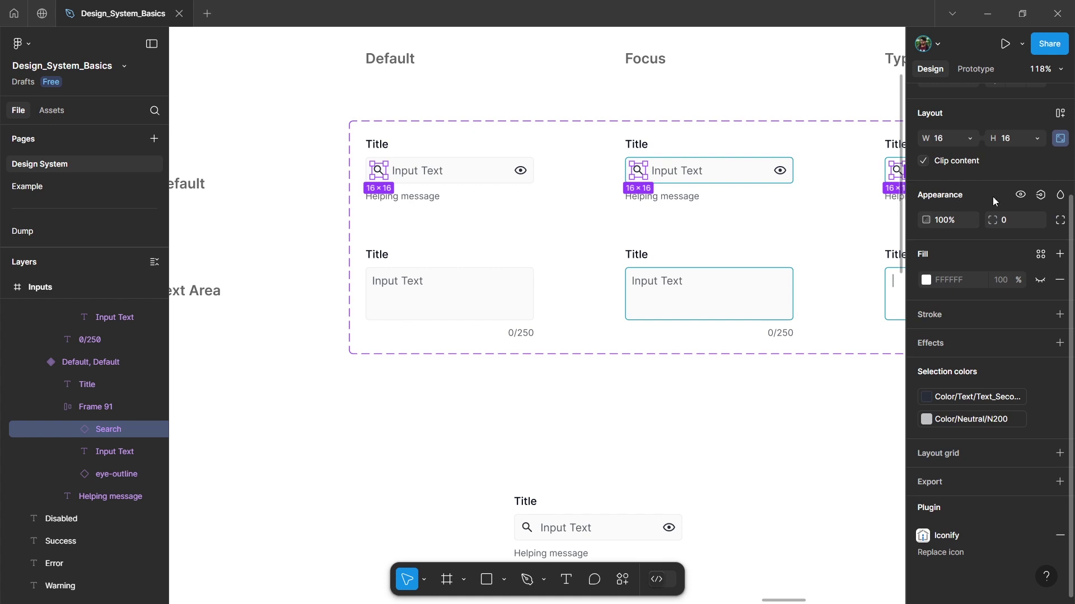
click(1040, 196)
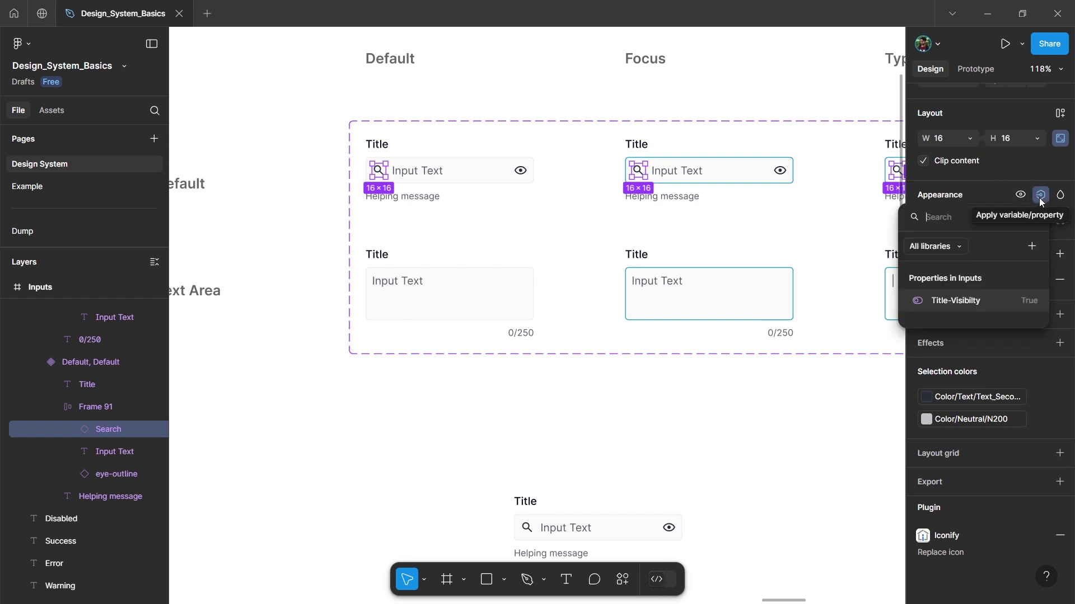
click(1033, 246)
text(L)
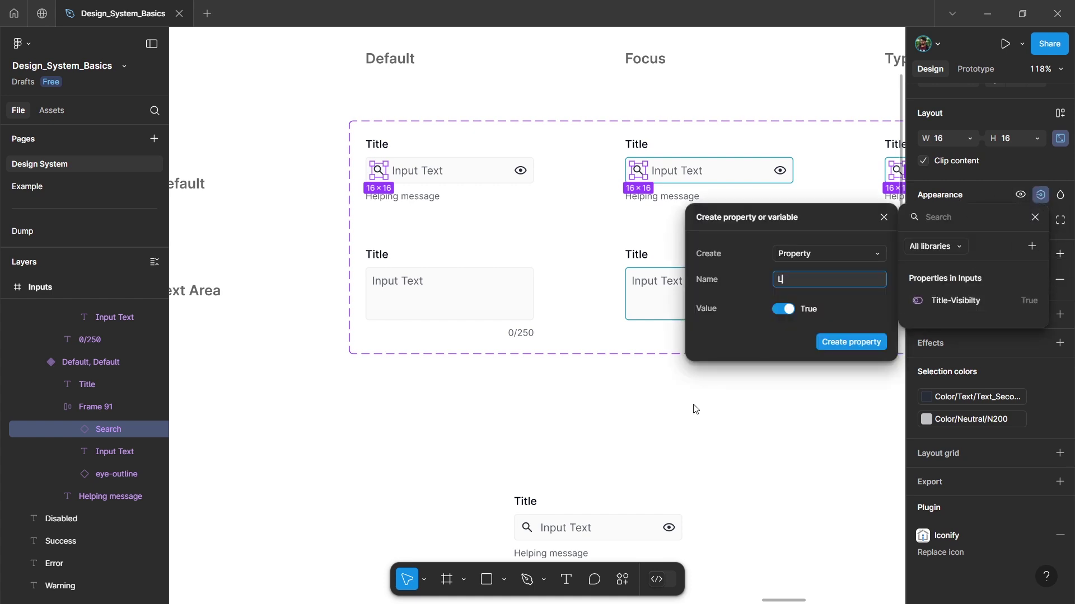
text(e)
key(BackSpace)
key(BackSpace)
text(Icon-)
click(846, 342)
Create a visibility property named Icon-right with the value True for the matching eye-outline icons across the variants
key(Tab)
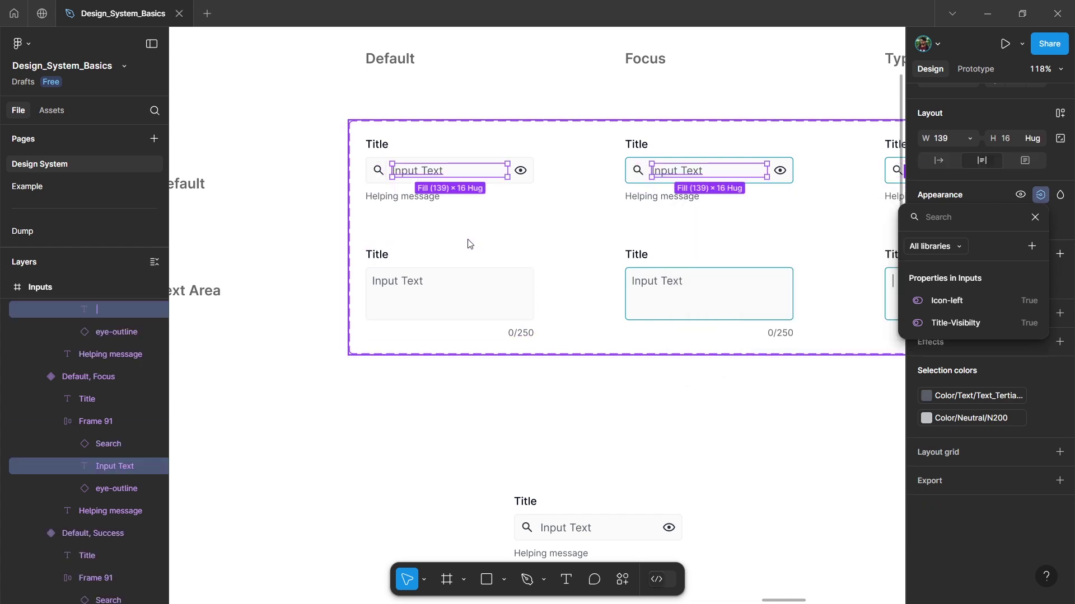
key(Tab)
scroll(528, 159, up, 5)
scroll(530, 159, right, 3)
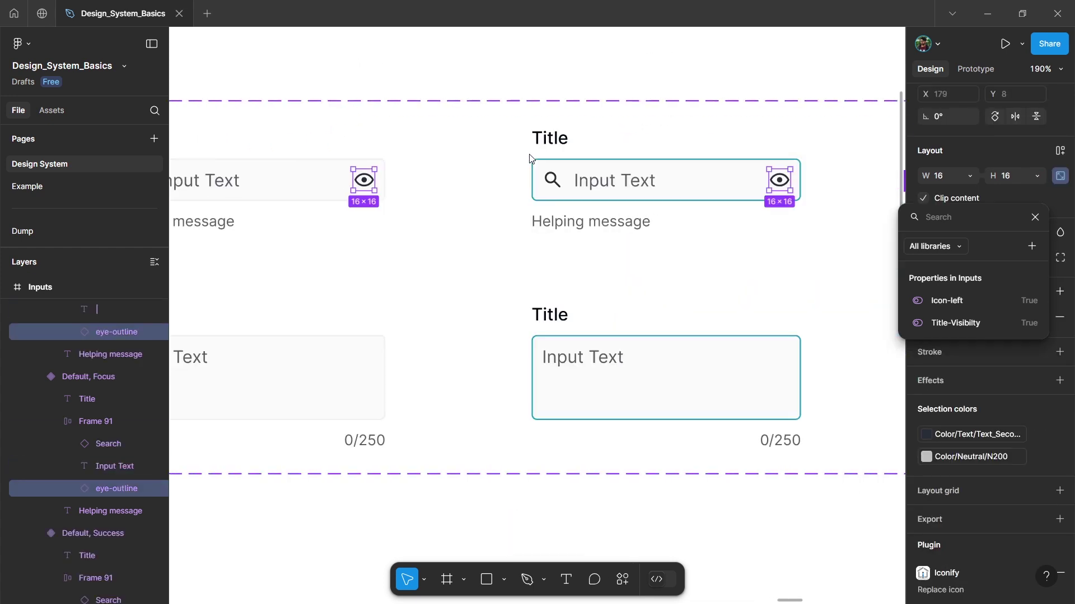
scroll(530, 158, down, 2)
click(1031, 247)
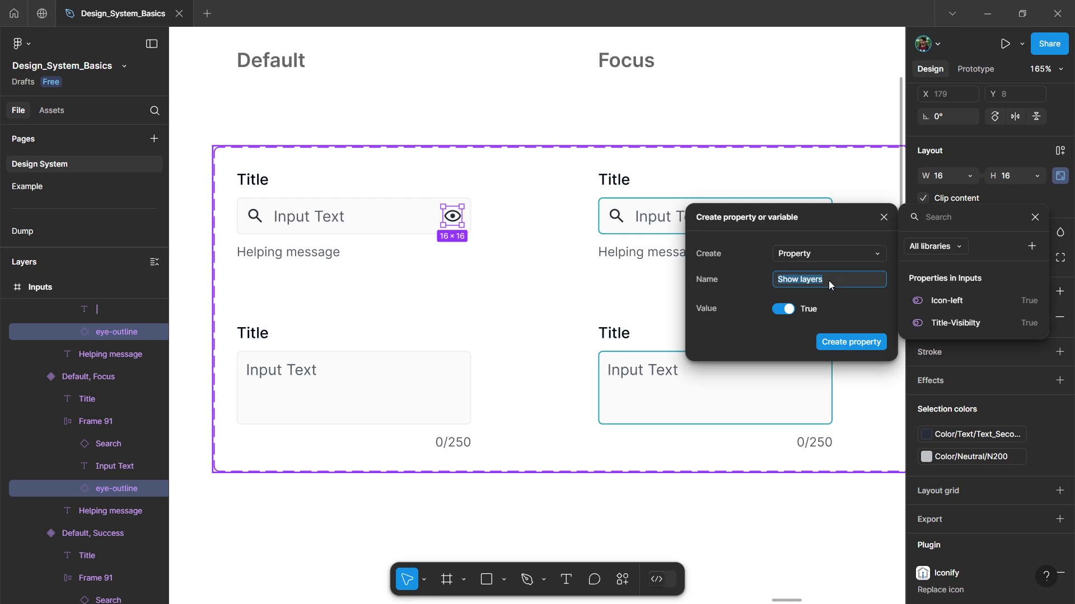
text(Icon-right)
click(851, 343)
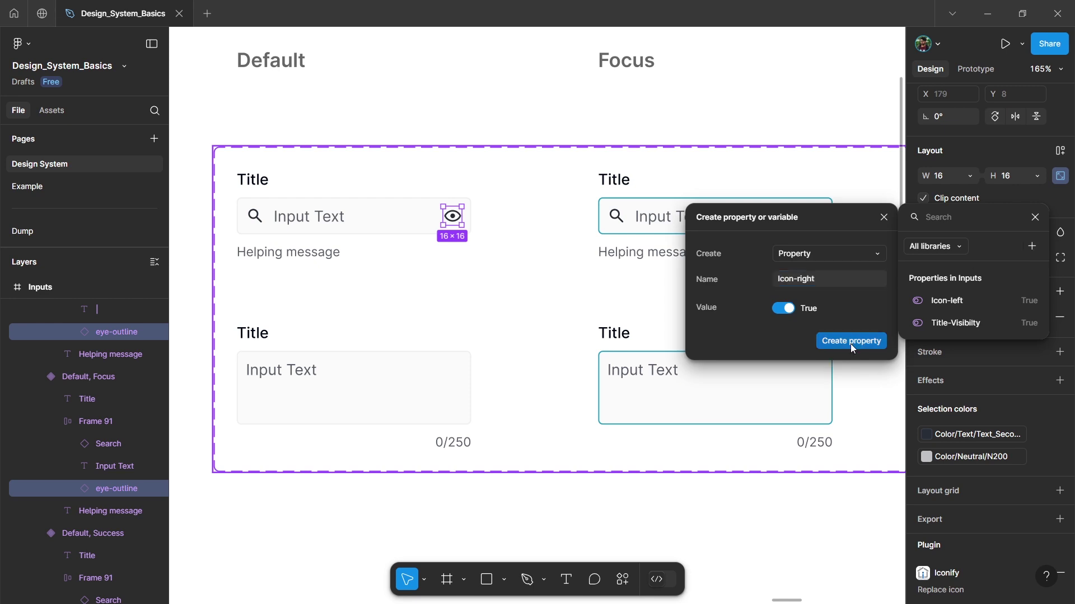
Test switching Icon-left and Icon-right off and on for the instance below the component set
scroll(473, 257, down, 5)
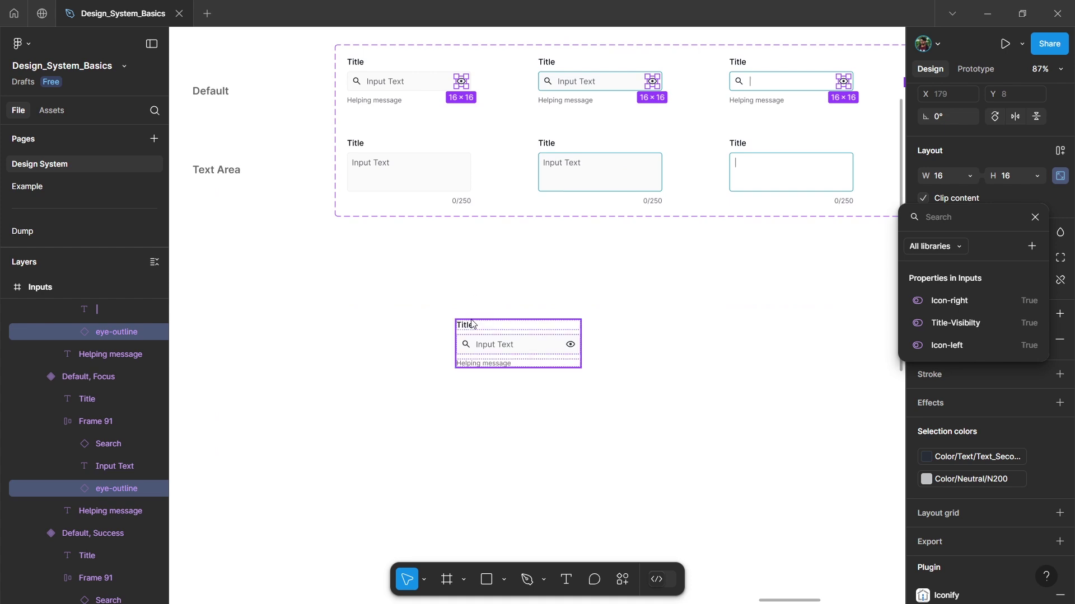
key(Escape)
scroll(560, 370, up, 5)
click(499, 308)
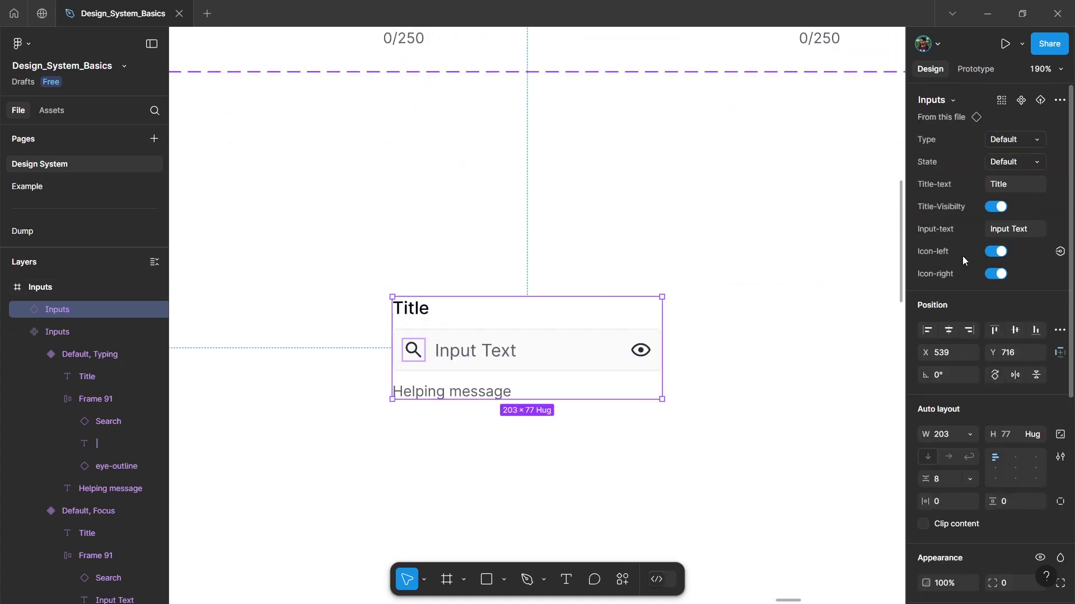
click(995, 251)
click(996, 252)
click(996, 275)
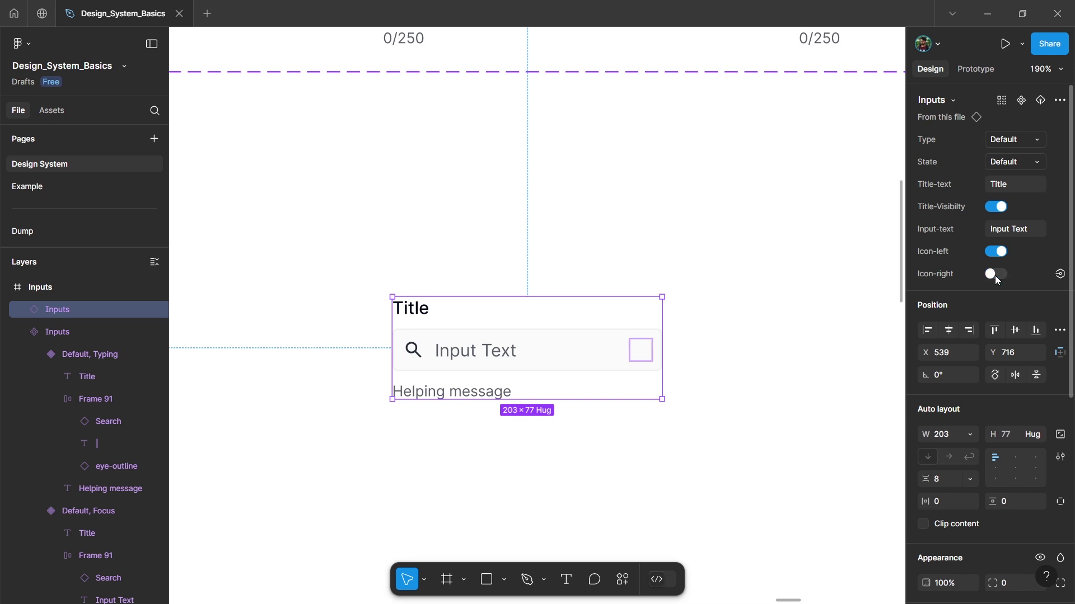
click(996, 275)
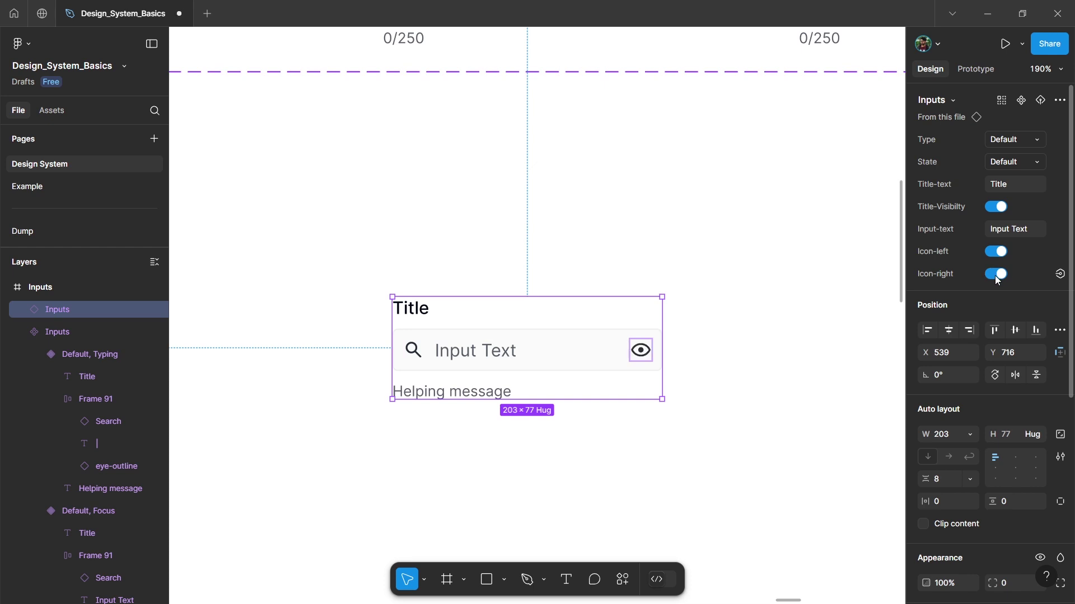
Set the test instance's Input-text property to Enter your name
click(1022, 234)
text(Enter your name)
key(Return)
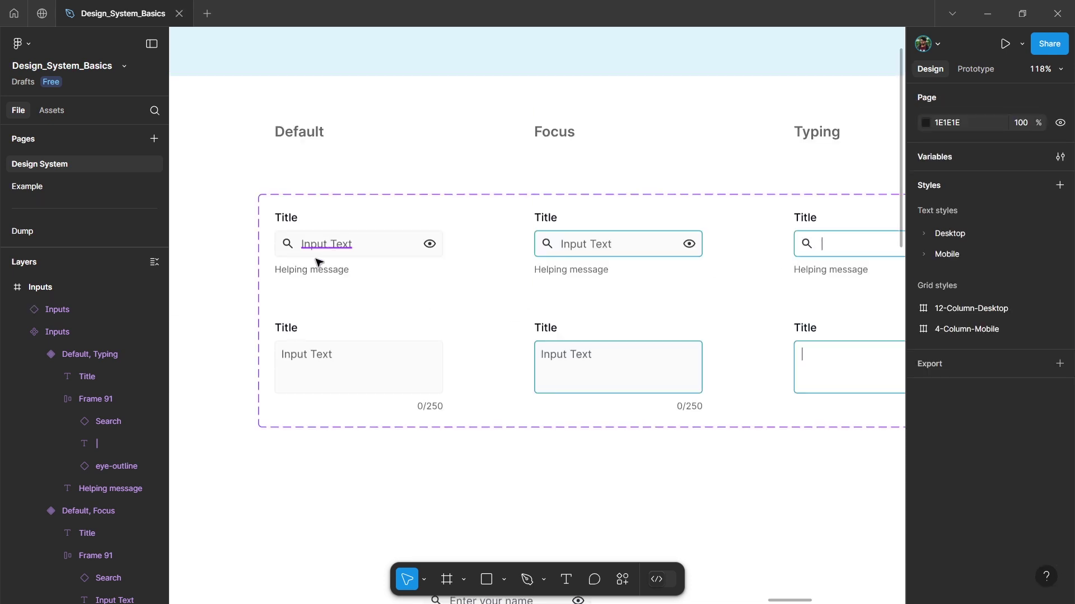
Create a text property named Helping-message with the value Helping message for the matching Helping message layers across the variants
ctrl+click(315, 253)
ctrl+click(297, 270)
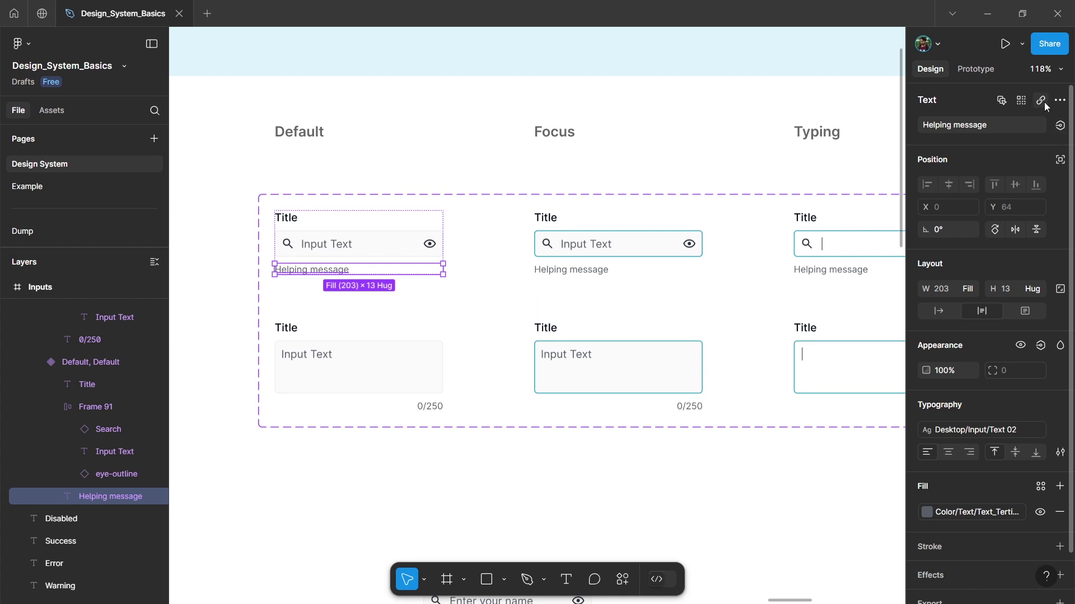
click(1022, 100)
scroll(434, 332, up, 2)
click(1060, 124)
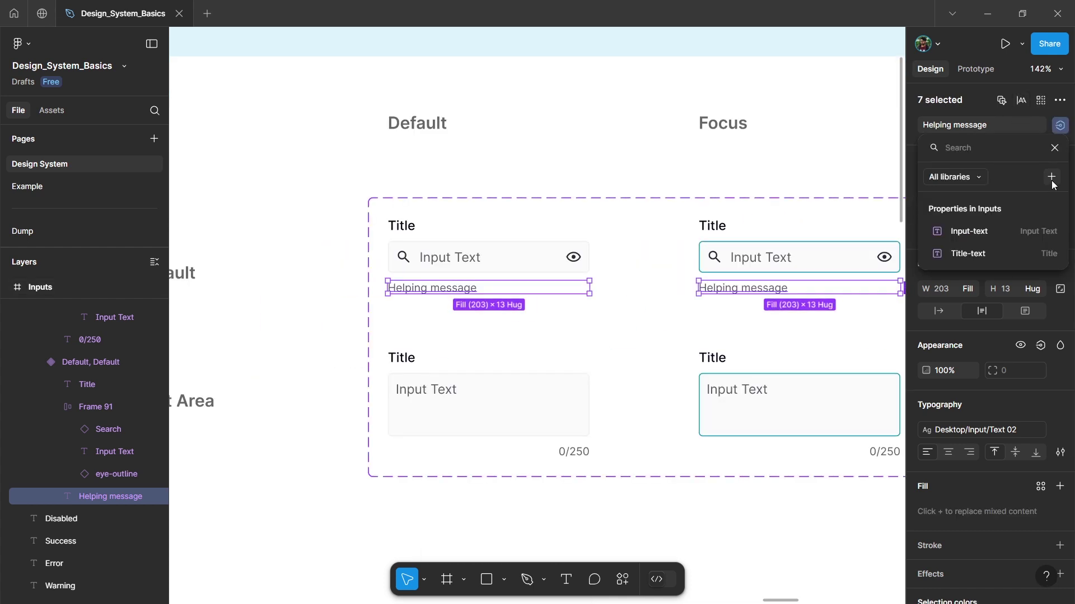
click(1052, 178)
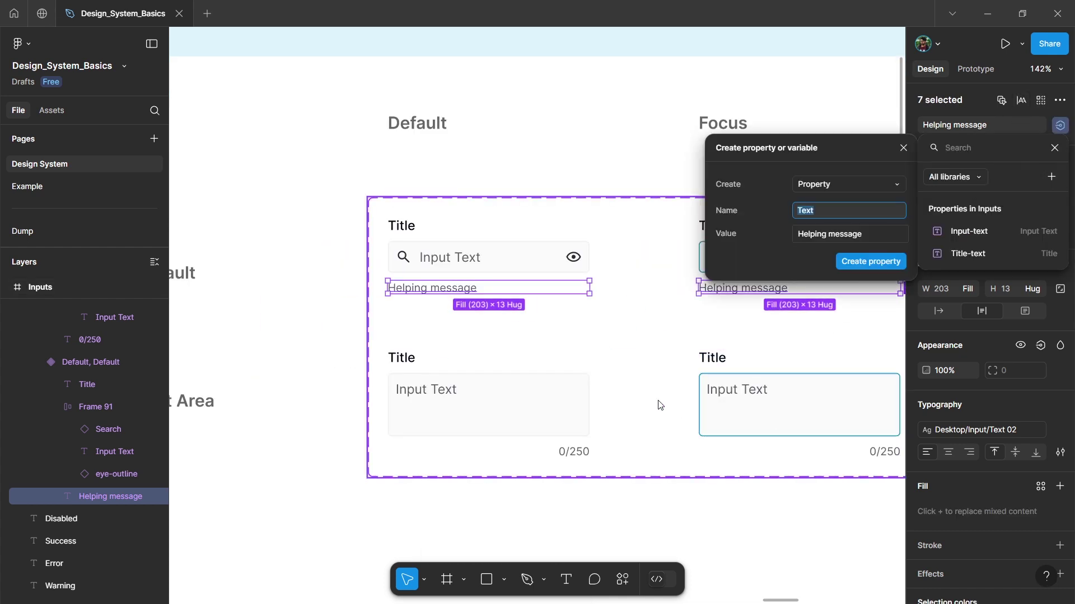
text(Helping-message)
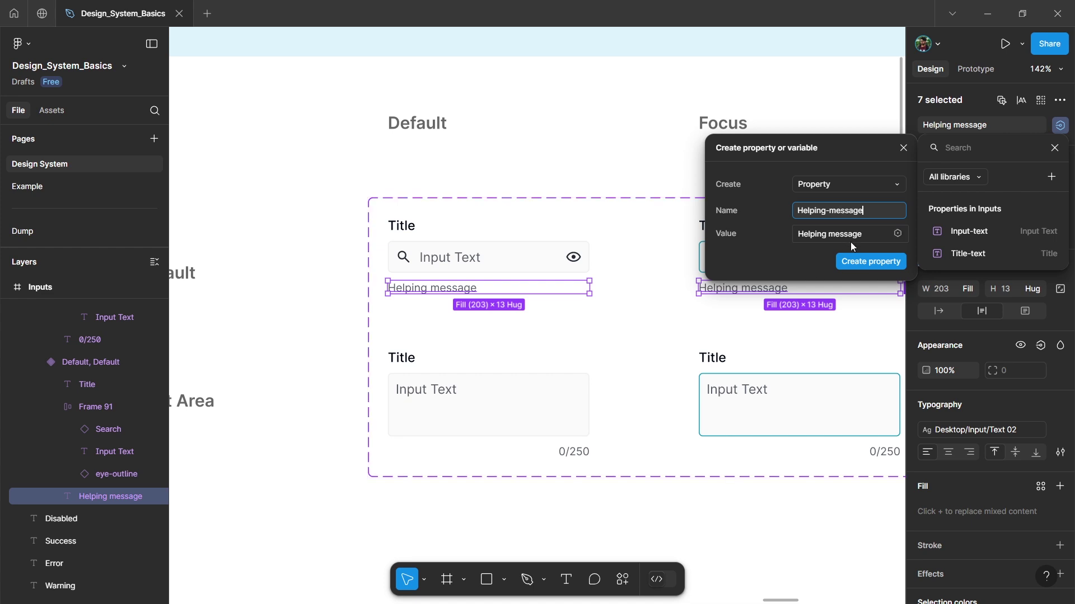
click(861, 260)
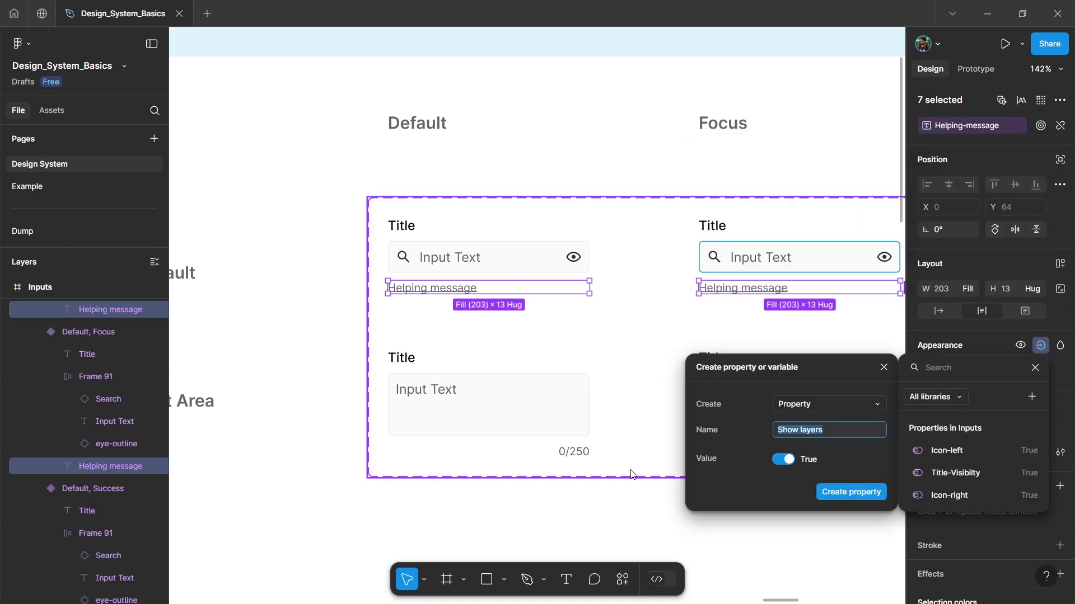
Create a visibility property named Helping-message-visibility with the value True for the Helping message layers, and test switching it off and on for the instance
text(H)
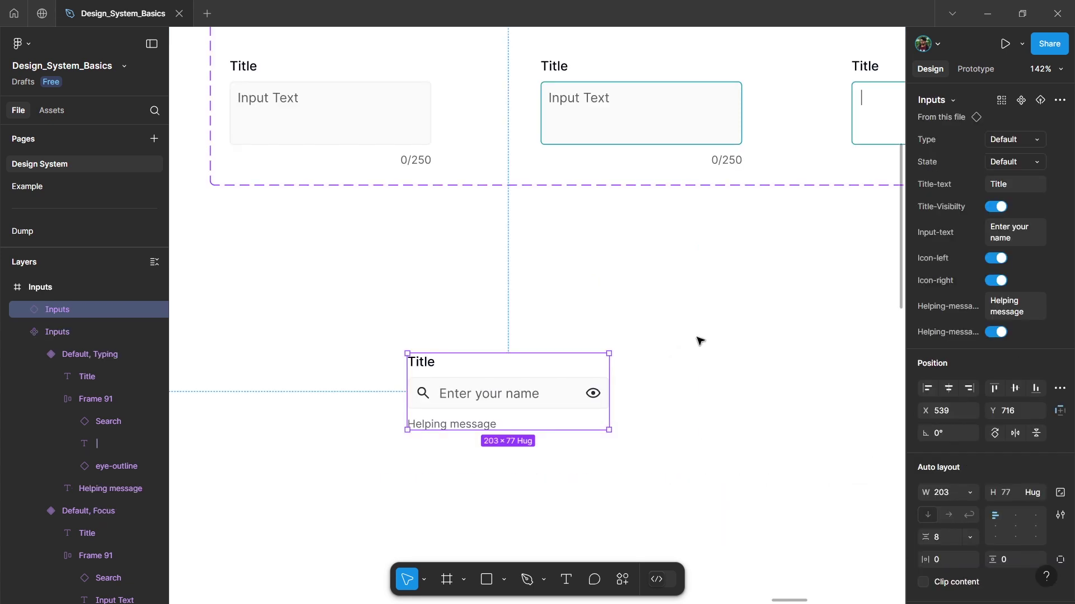
click(1001, 334)
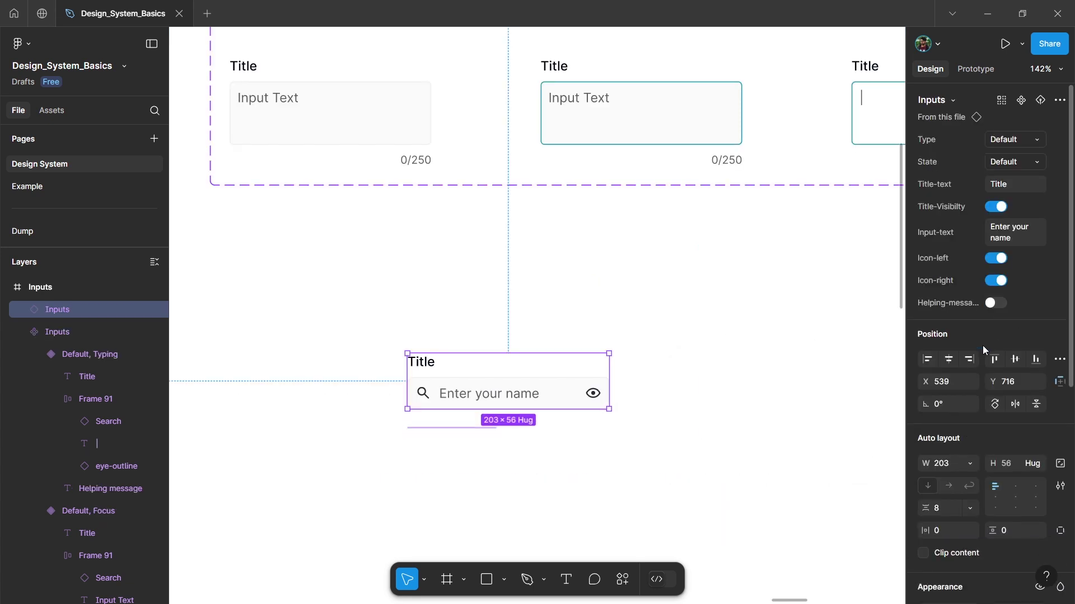
click(999, 303)
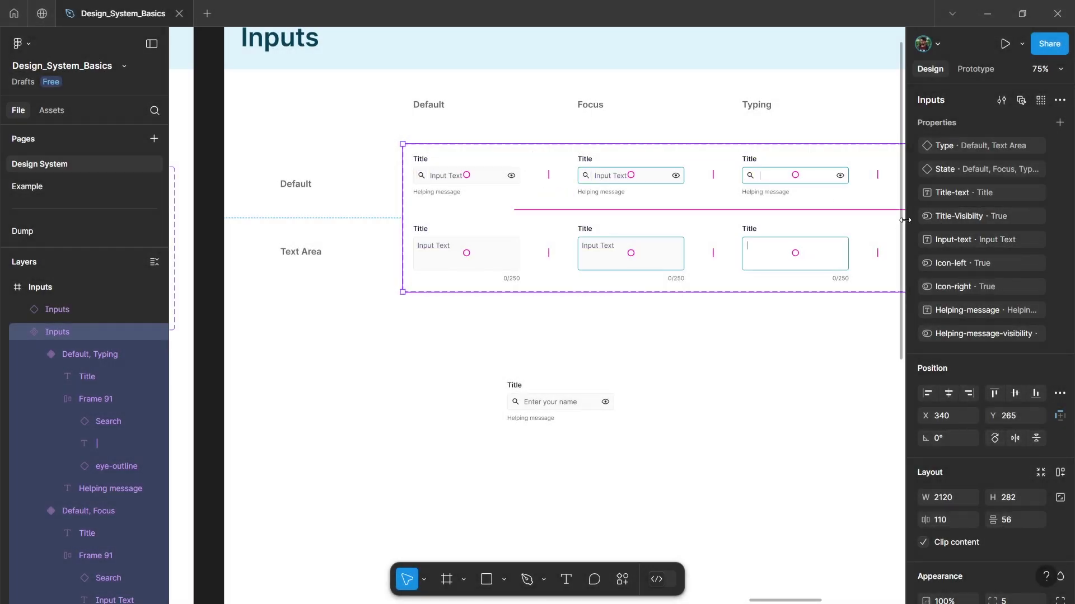
Reorder the component set's properties so that Title-Visibilty comes before Title-text
drag(913, 217, 915, 192)
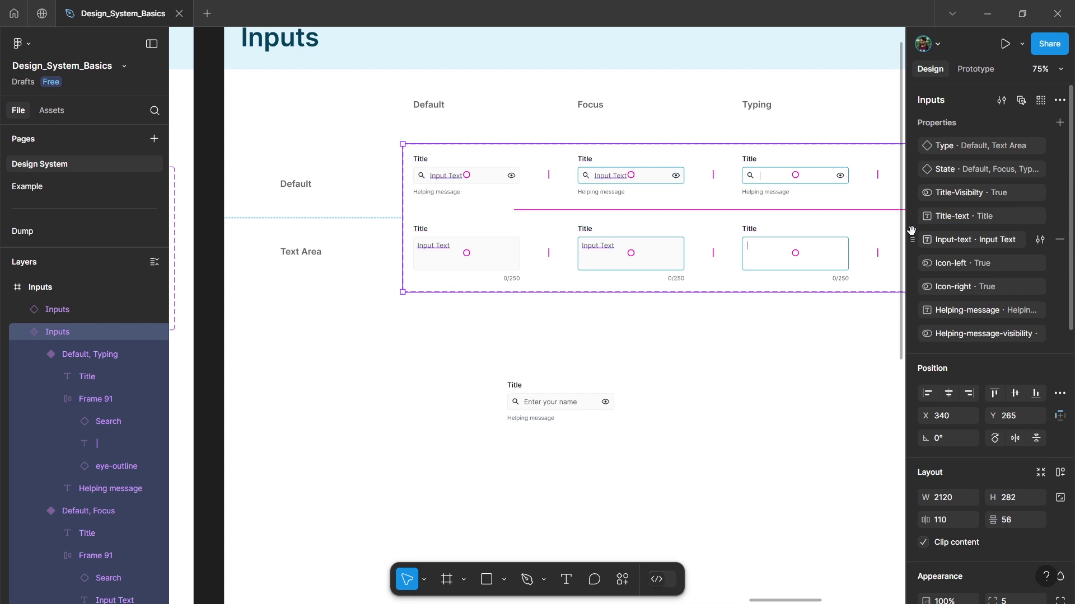
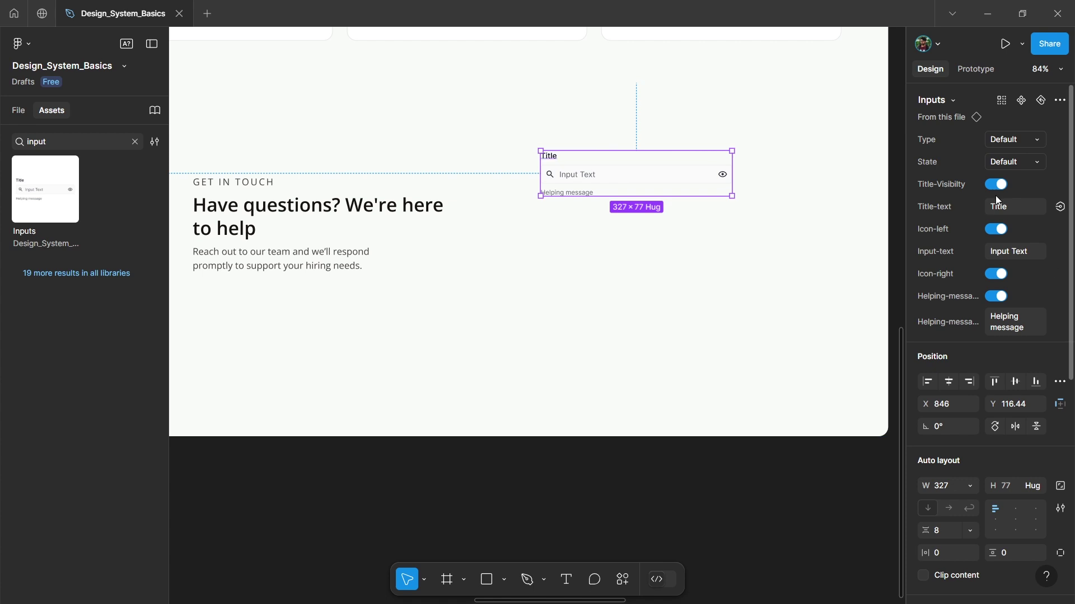
Set the contact form input's Title-text to Name and hide its left and right icons
click(1006, 210)
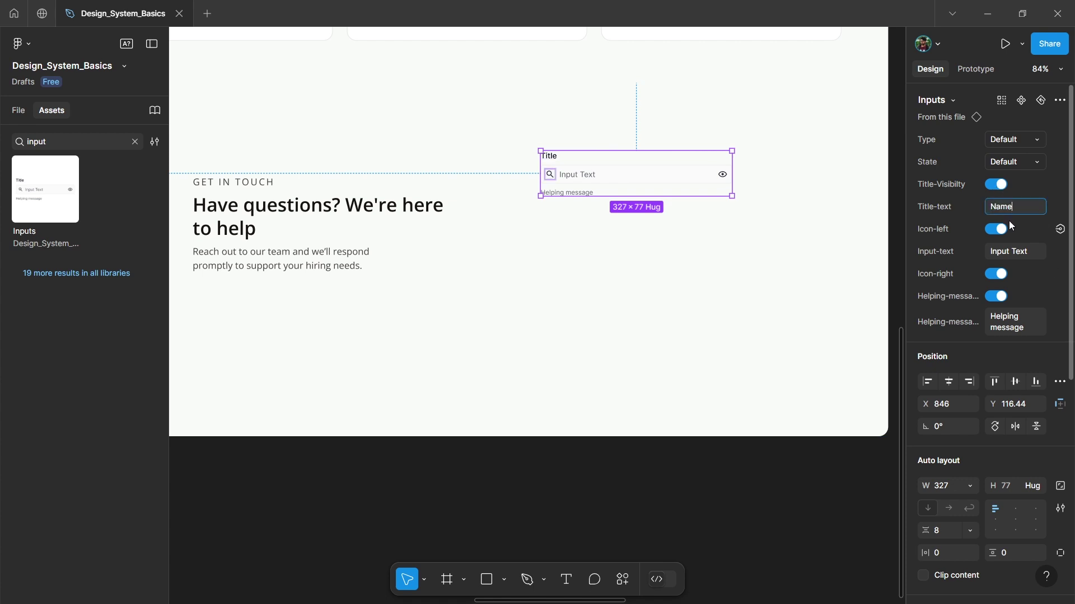
scroll(678, 128, up, 2)
click(995, 230)
click(995, 274)
Set the Name input's Input-text to Enter your name and hide its helping message
click(1018, 253)
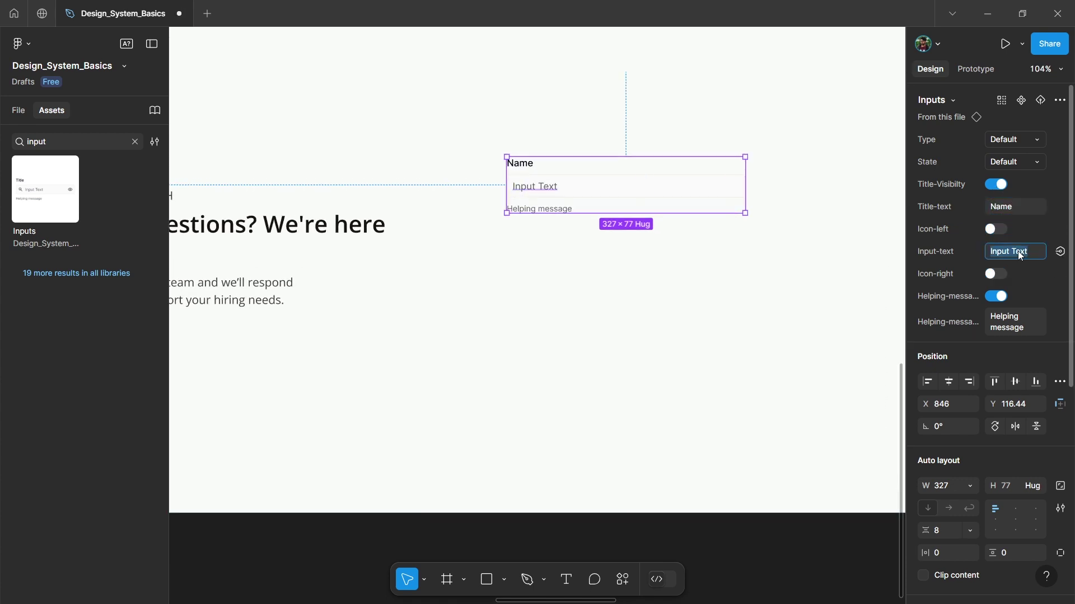
text(Enter your name)
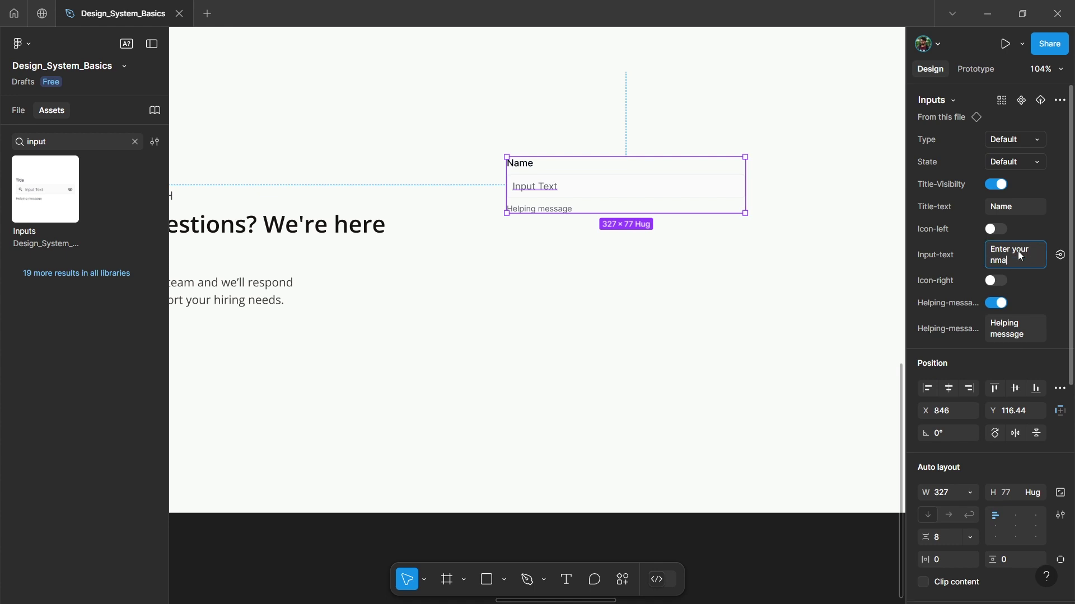
key(BackSpace)
key(BackSpace)
text(ame)
key(Return)
click(996, 302)
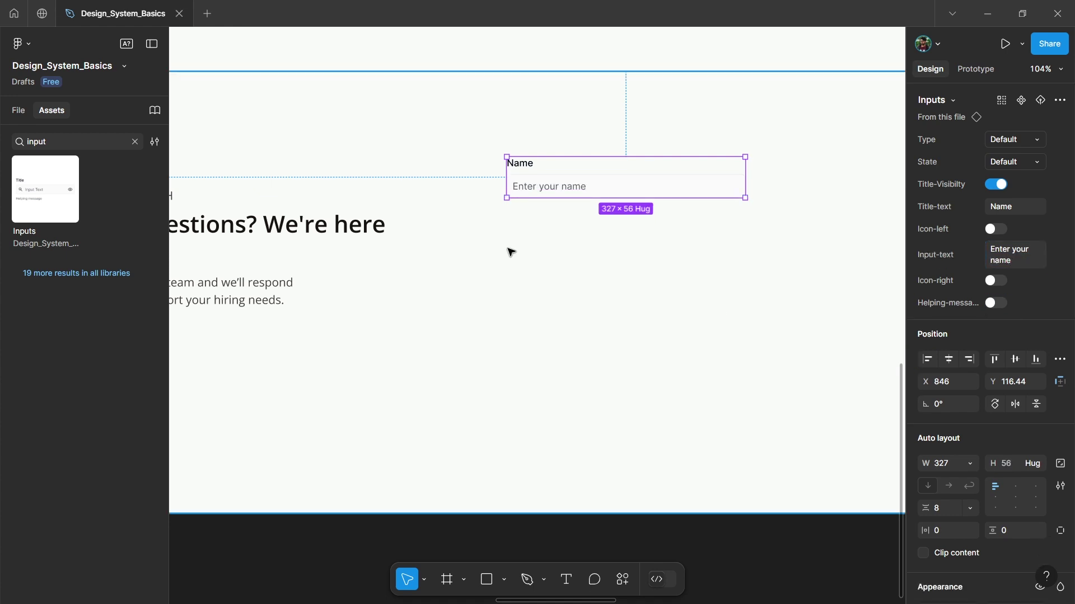
Duplicate the Name input directly below it and wrap both in a vertical auto layout with a gap of 24
drag(559, 183, 555, 240)
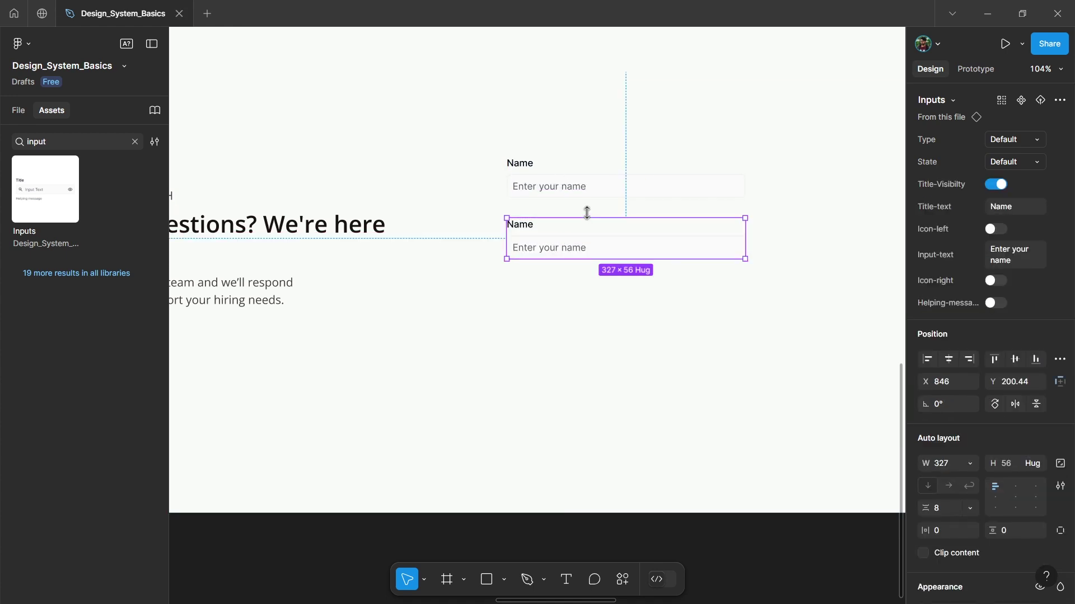
scroll(586, 206, up, 1)
shift+click(584, 180)
key(shift+a)
click(950, 310)
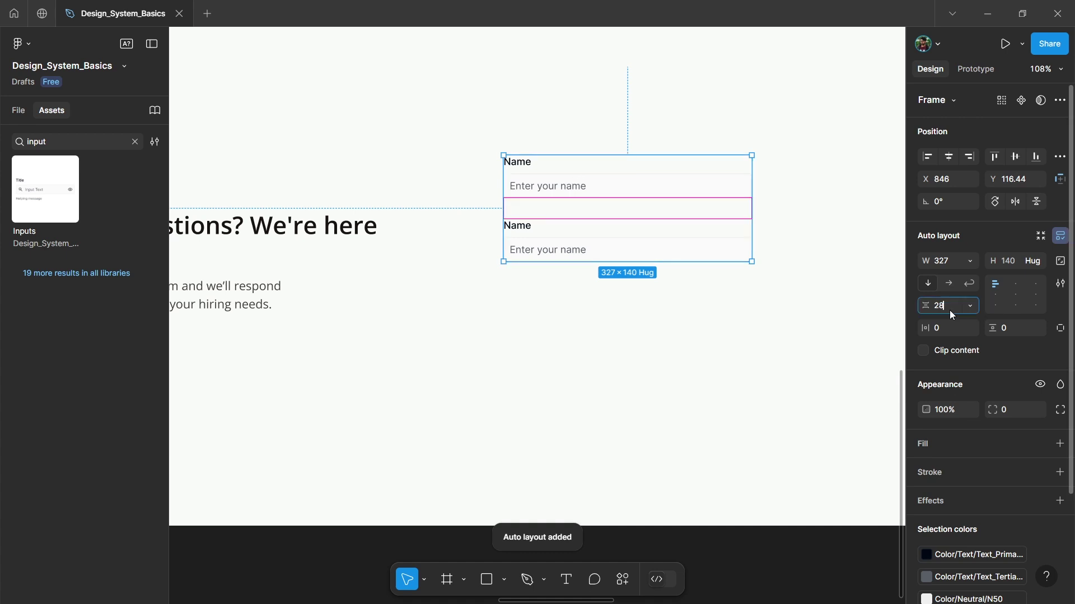
text(24)
key(Return)
Set the second input's Title-text to Email and its Input-text to Enter your email
double_click(547, 239)
click(1008, 207)
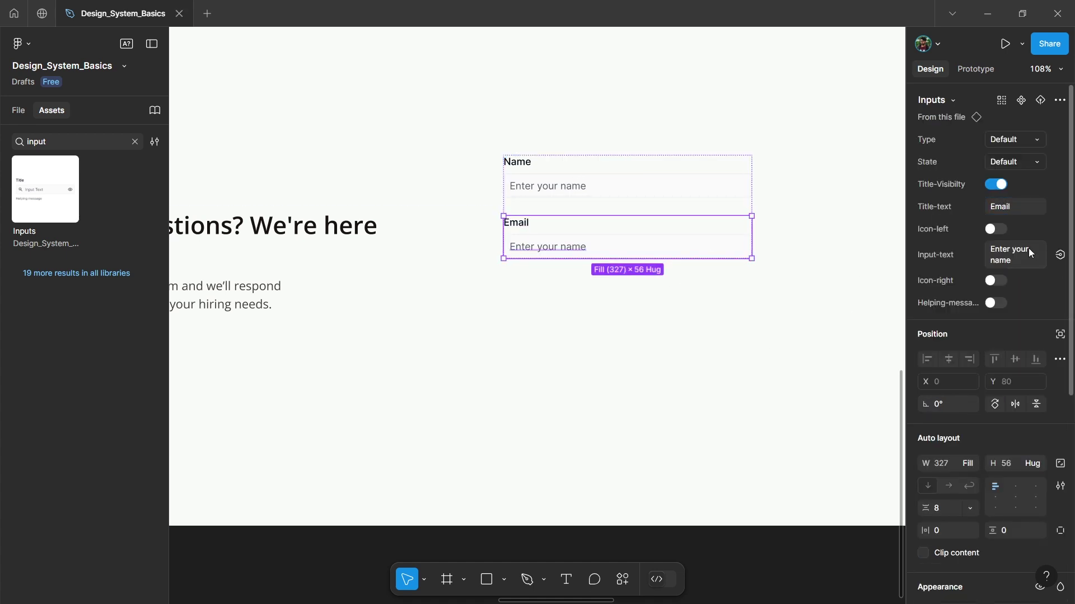
text(email)
key(Return)
Duplicate the Email input within the auto layout and set the copy's Type to Text Area
drag(592, 258, 624, 233)
key(ctrl+d)
scroll(533, 304, up, 3)
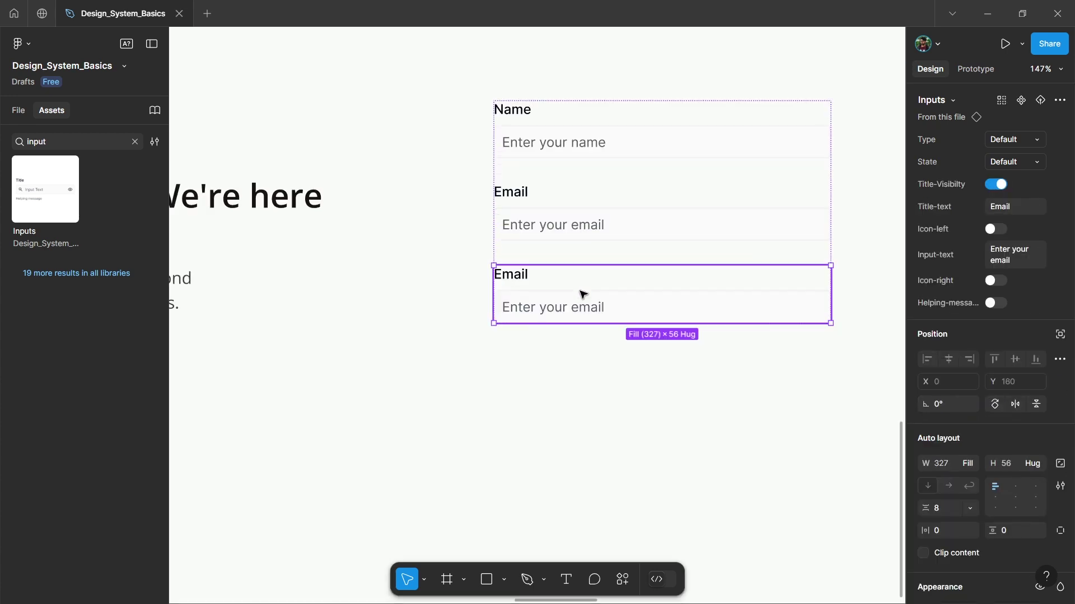
scroll(580, 292, right, 1)
click(1012, 140)
click(985, 156)
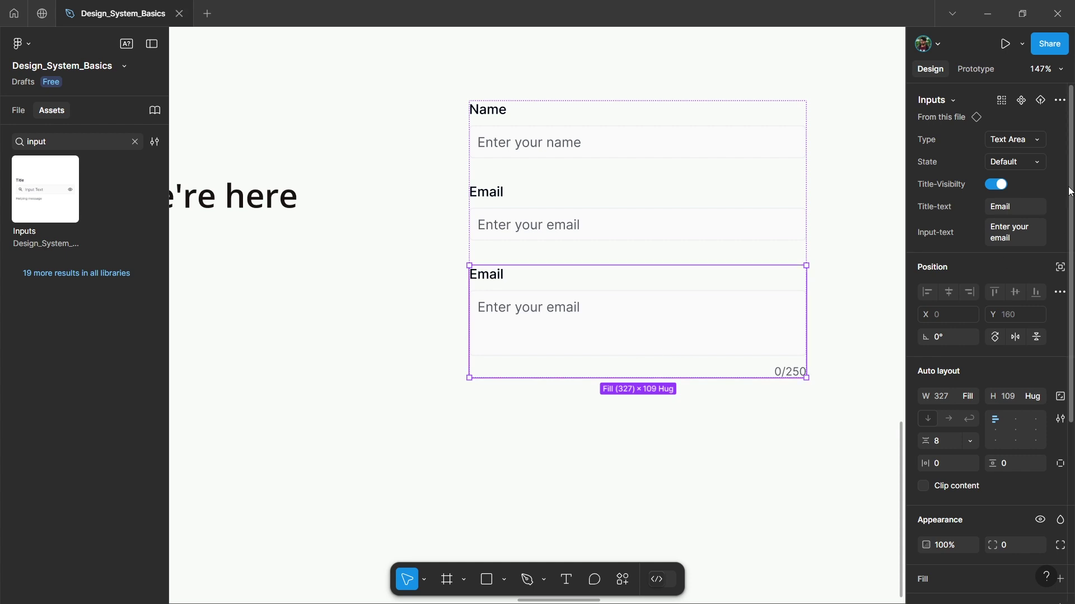
Set the text area's Title-text to Message and its Input-text to Enter your message
click(1004, 209)
text(Message)
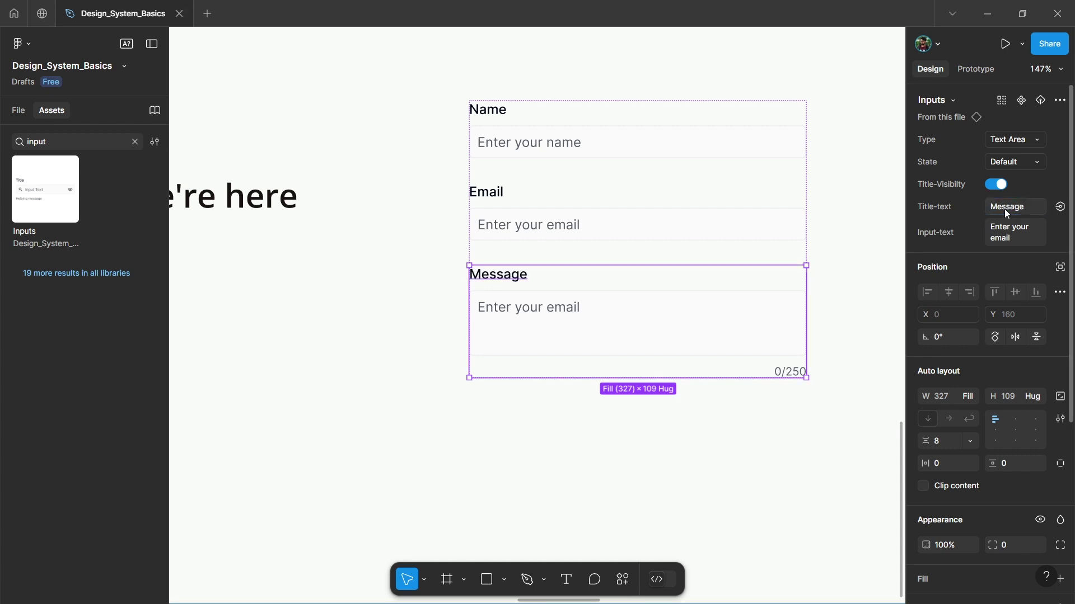
click(1001, 241)
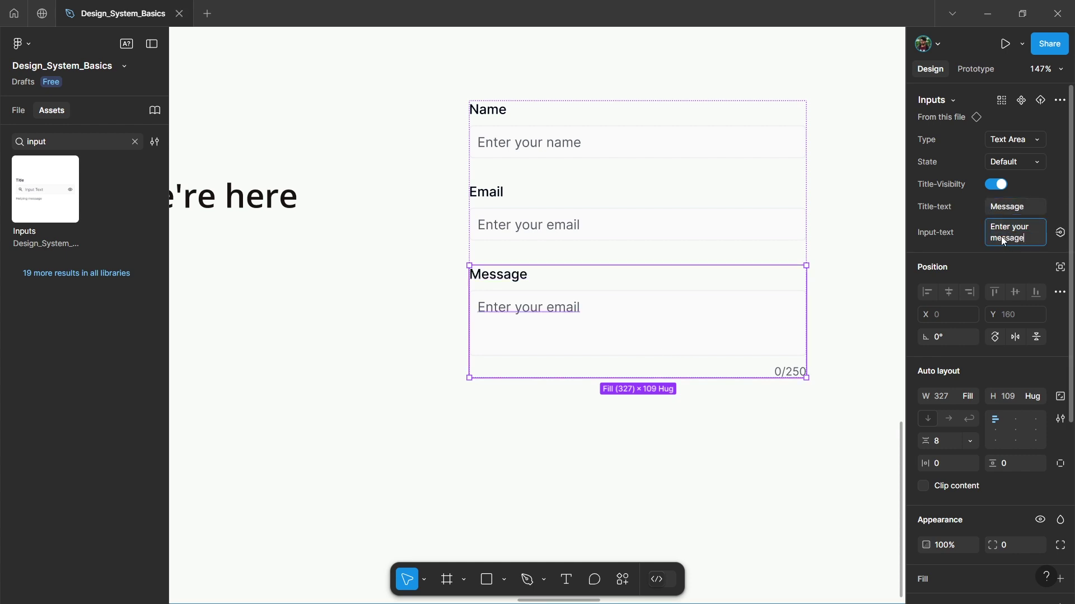
key(Return)
scroll(548, 313, down, 3)
click(446, 358)
scroll(474, 342, down, 2)
scroll(470, 330, up, 1)
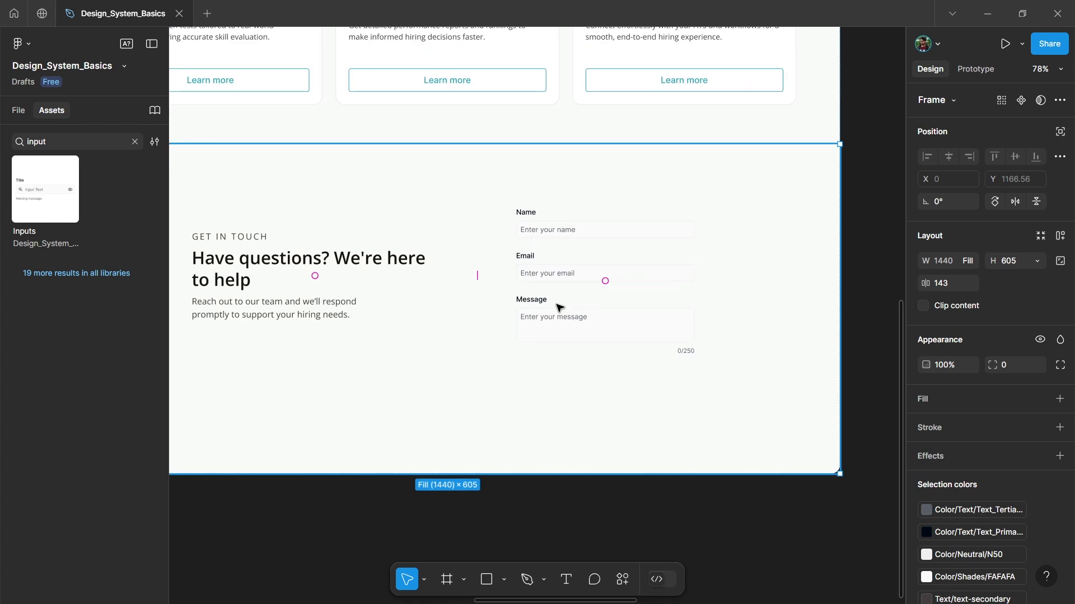
Set the form frame's horizontal and vertical padding to 48
click(558, 307)
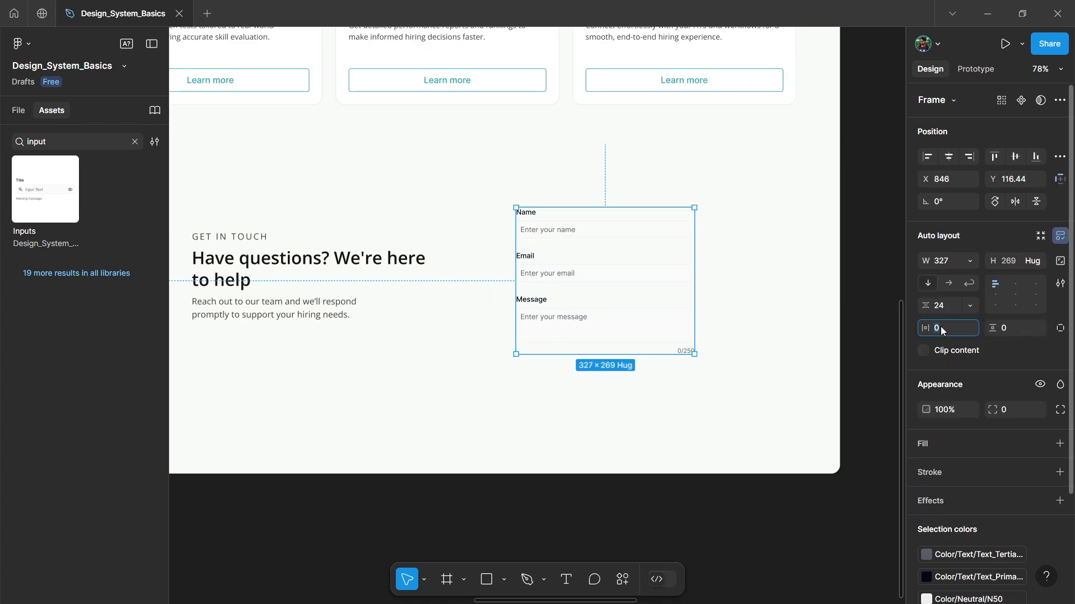
text(48)
key(Return)
click(1017, 329)
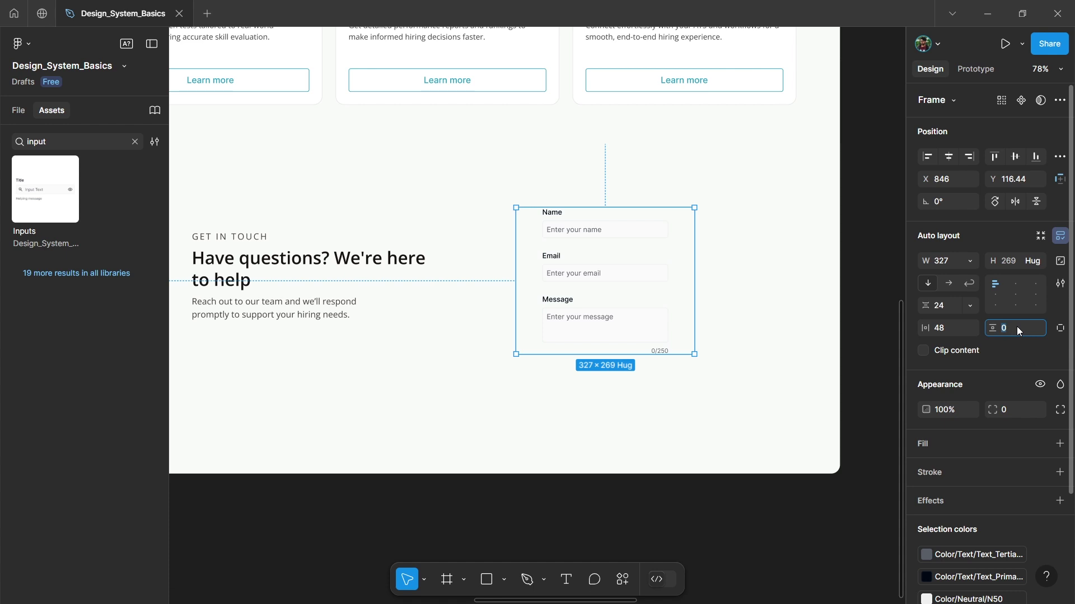
text(48)
key(Return)
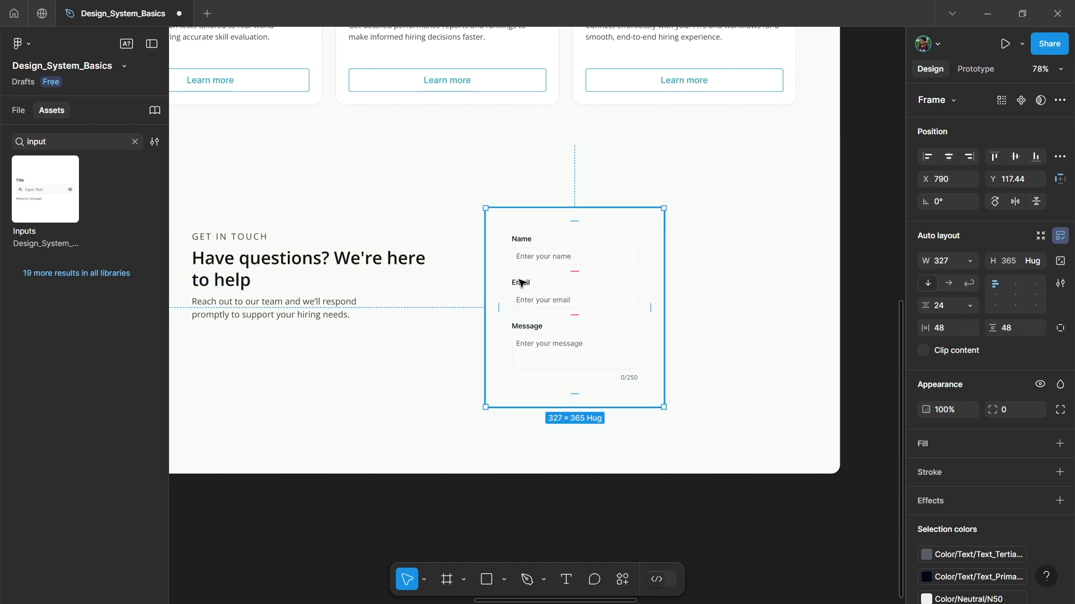
Show the layout grid and fit the form frame to its columns beside the heading, about 457 wide
key(shift+g)
drag(548, 284, 523, 266)
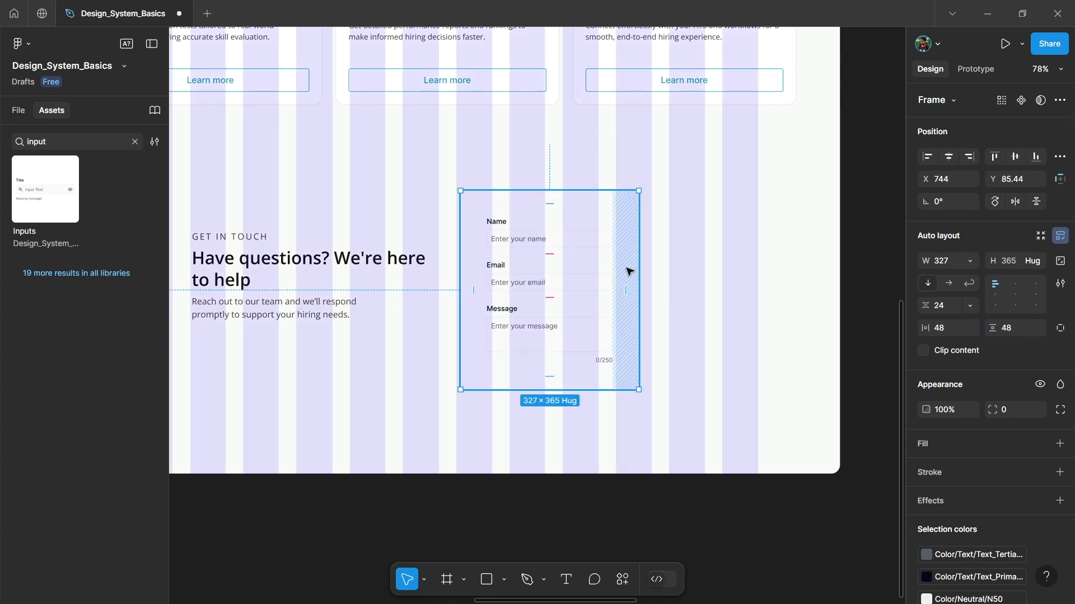
drag(629, 271, 697, 266)
scroll(460, 245, up, 5)
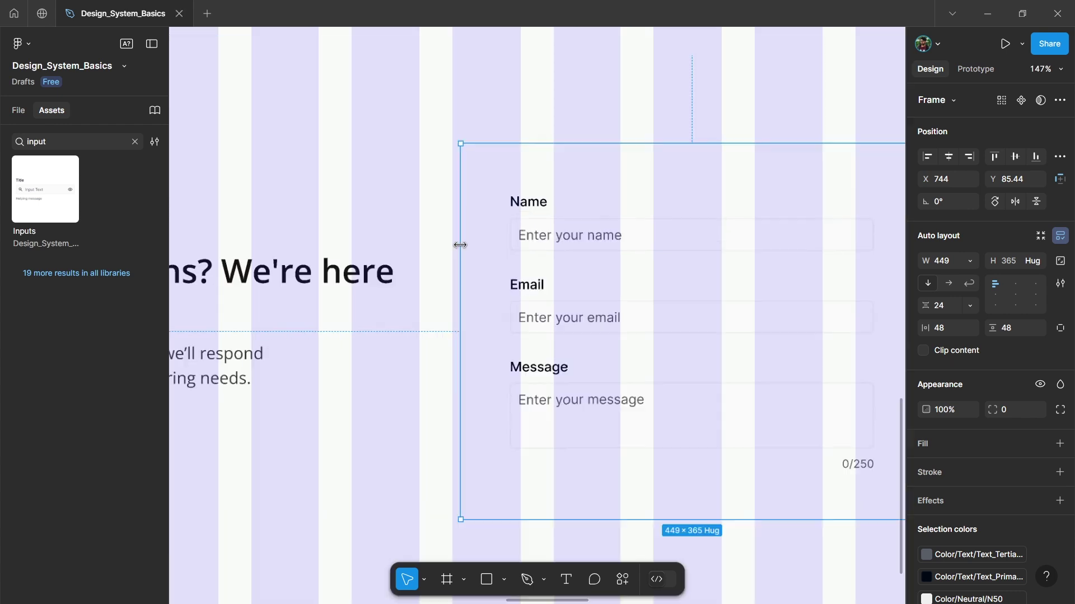
scroll(460, 245, up, 2)
drag(460, 245, 451, 244)
scroll(529, 186, down, 8)
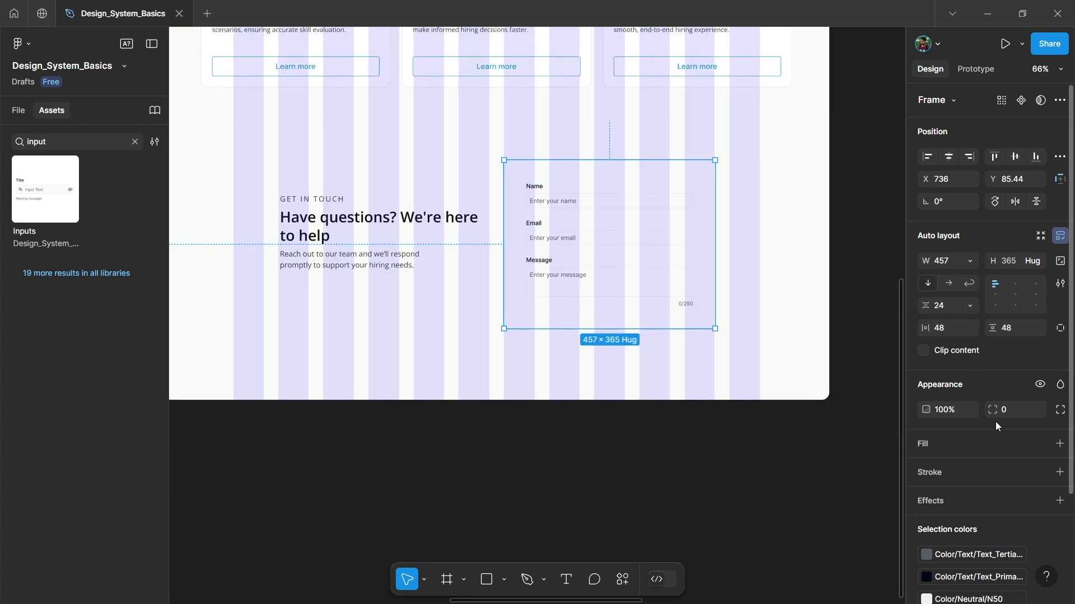
Set the form frame's corner radius to 8 and hide the layout grid
click(1018, 413)
text(8)
key(Return)
key(shift+g)
Add a Button instance labelled Submit below the Message field, with its width set to fill the form
scroll(554, 328, up, 3)
double_click(52, 140)
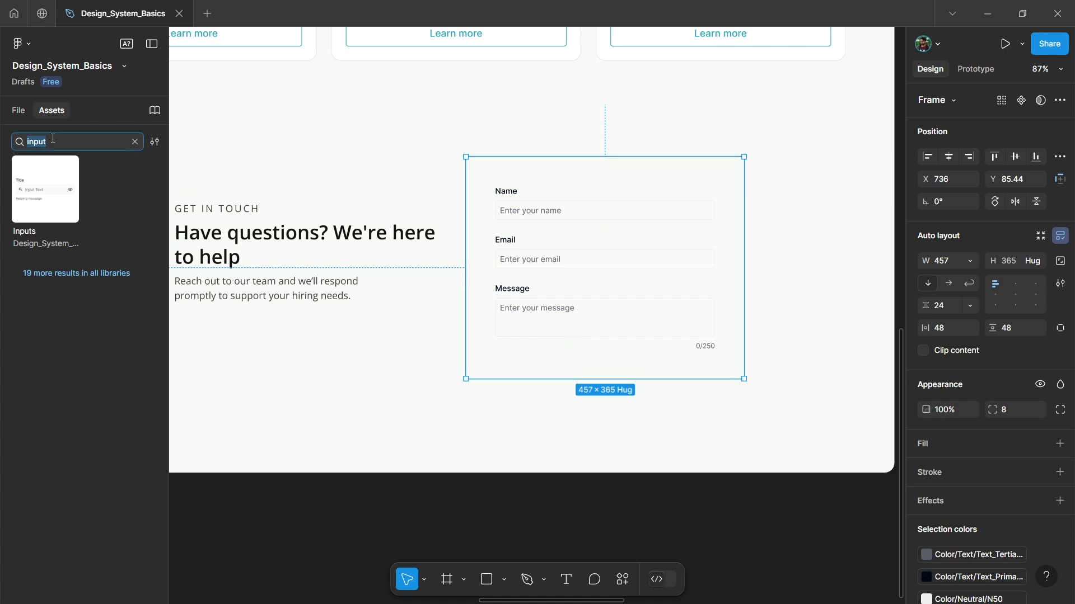
text(button)
drag(45, 189, 578, 357)
click(971, 411)
click(955, 430)
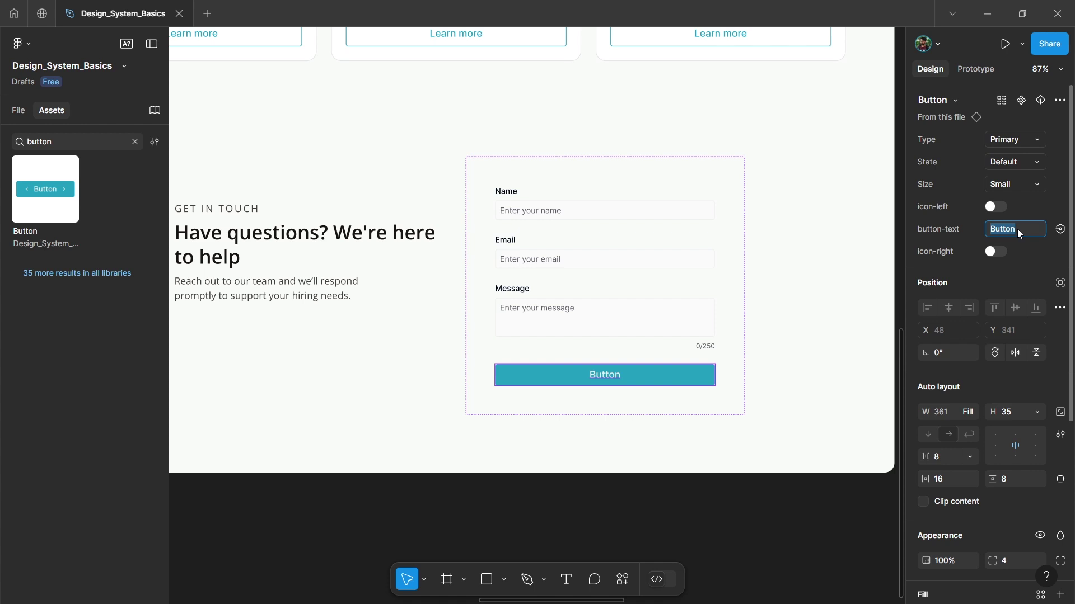
click(1018, 234)
text(Submit)
Apply the Color/Shades/white variable as the form frame's fill
click(737, 353)
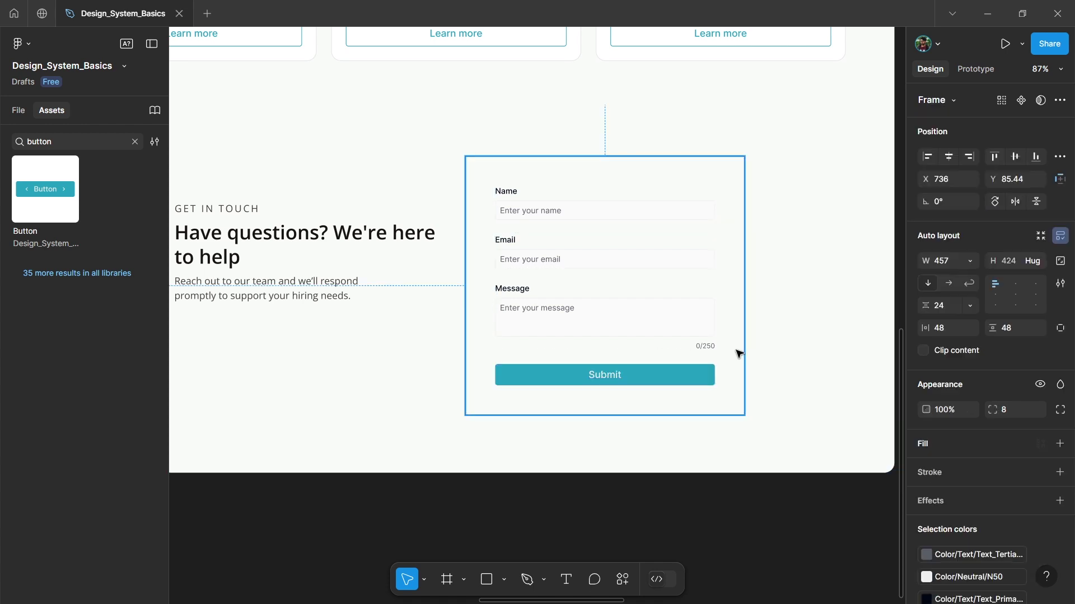
click(1040, 445)
text(white)
click(781, 374)
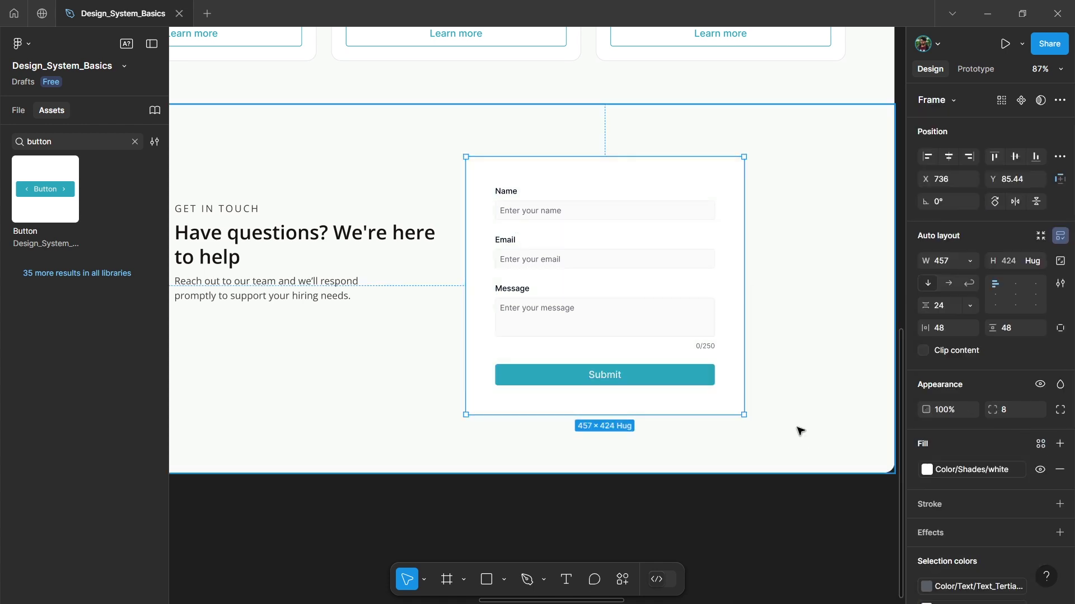
Apply the Color/Neutral/N50 variable as the form frame's stroke
scroll(942, 464, down, 1)
click(1042, 437)
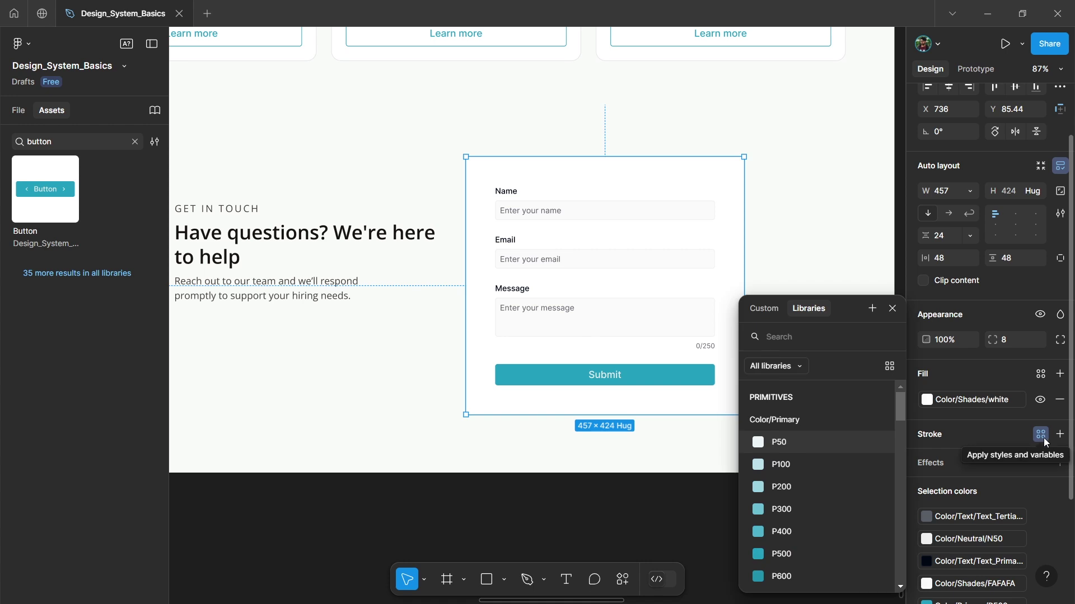
text(n5)
click(841, 427)
click(700, 510)
scroll(698, 506, down, 2)
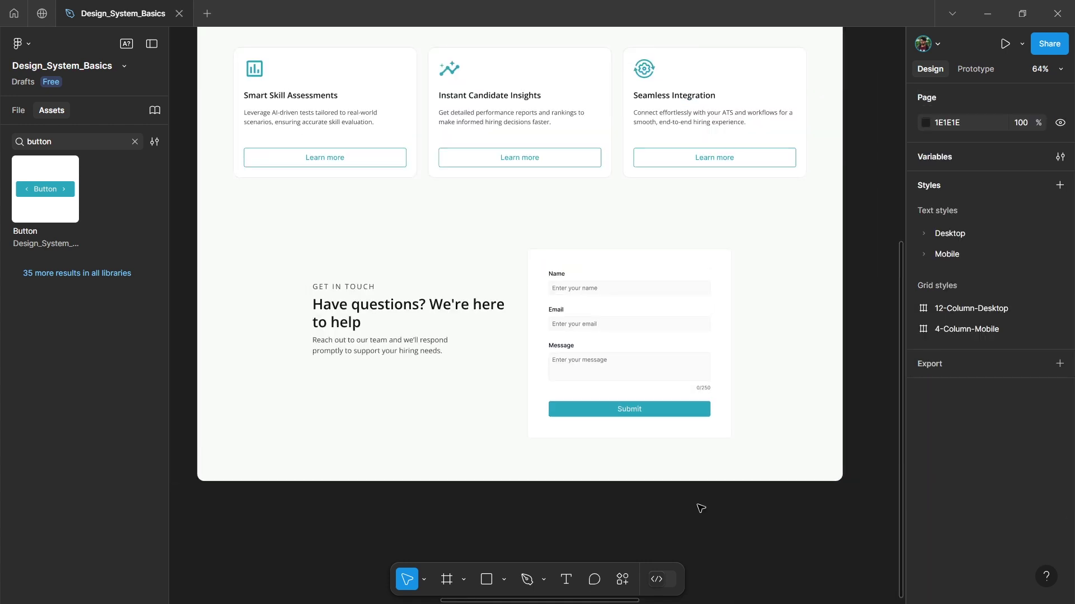
Align the Get in touch text block and the form on their vertical centers within the section
click(408, 321)
key(Return)
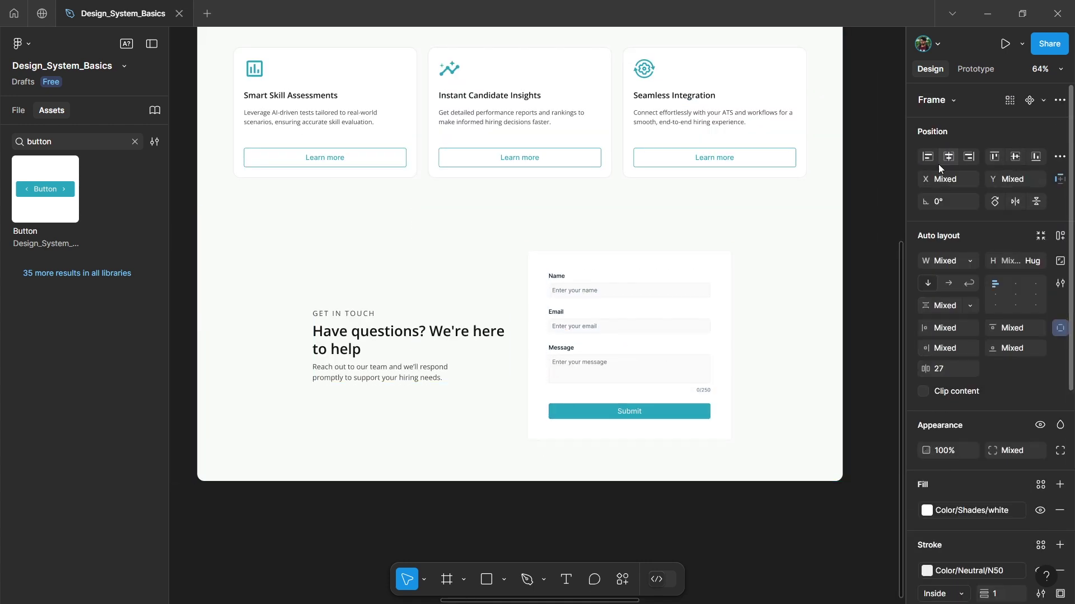
scroll(786, 255, down, 3)
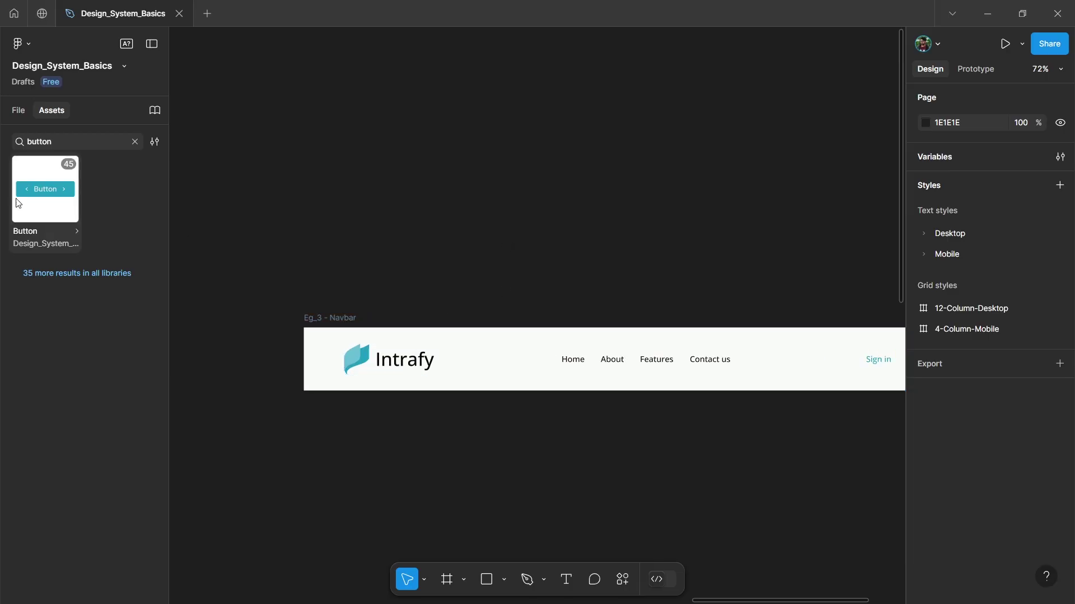
Find the Inputs component with the search term input and place an instance in the Eg_3 - Navbar frame after the logo
double_click(63, 143)
text(inout)
key(BackSpace)
key(BackSpace)
key(BackSpace)
key(BackSpace)
key(BackSpace)
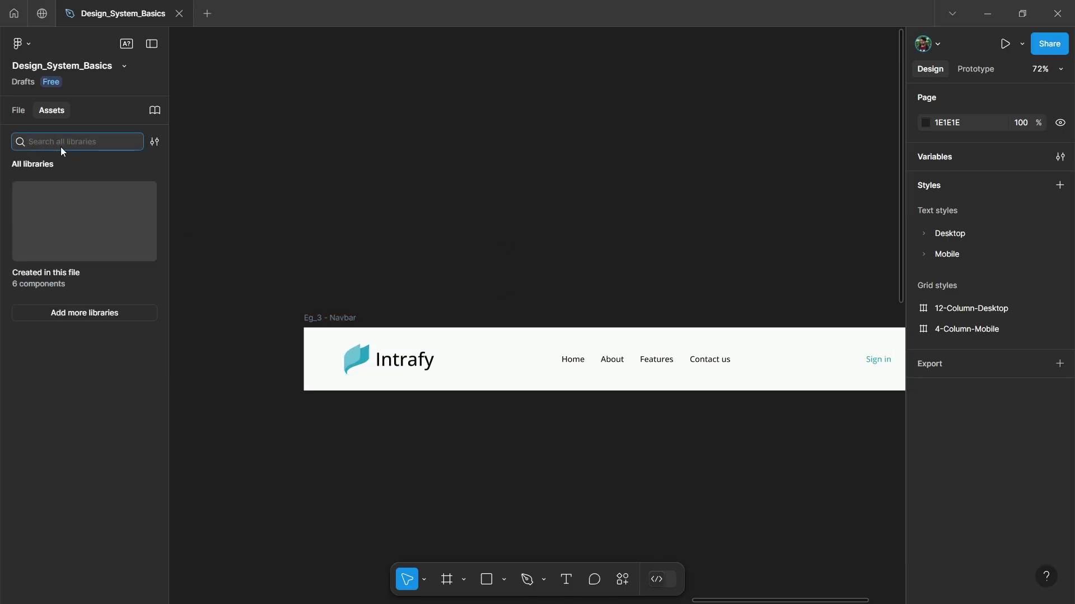
text(input)
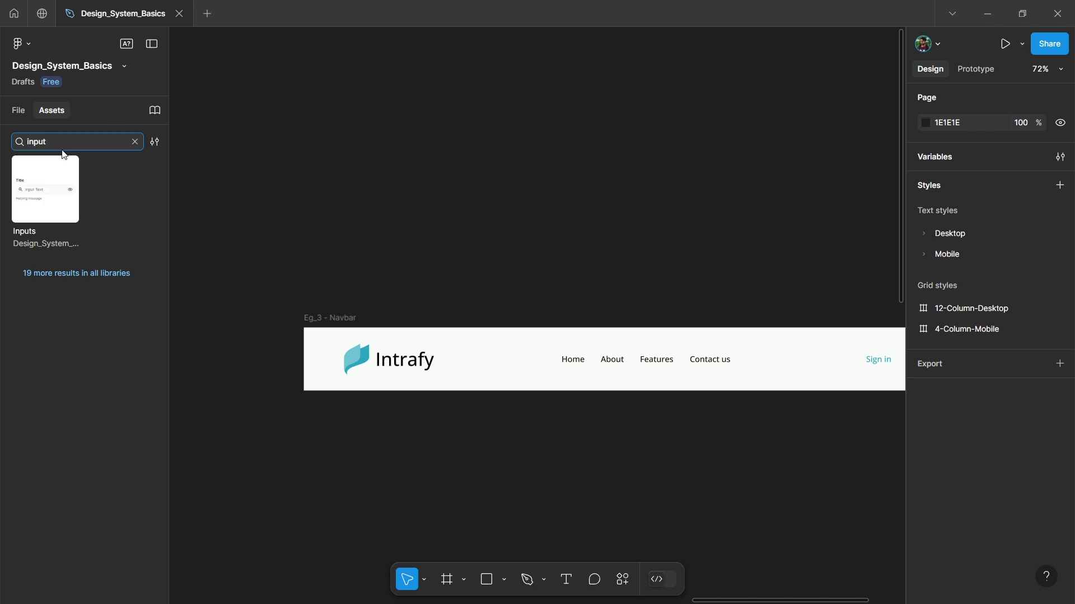
drag(36, 199, 463, 287)
scroll(498, 311, up, 3)
drag(483, 247, 518, 396)
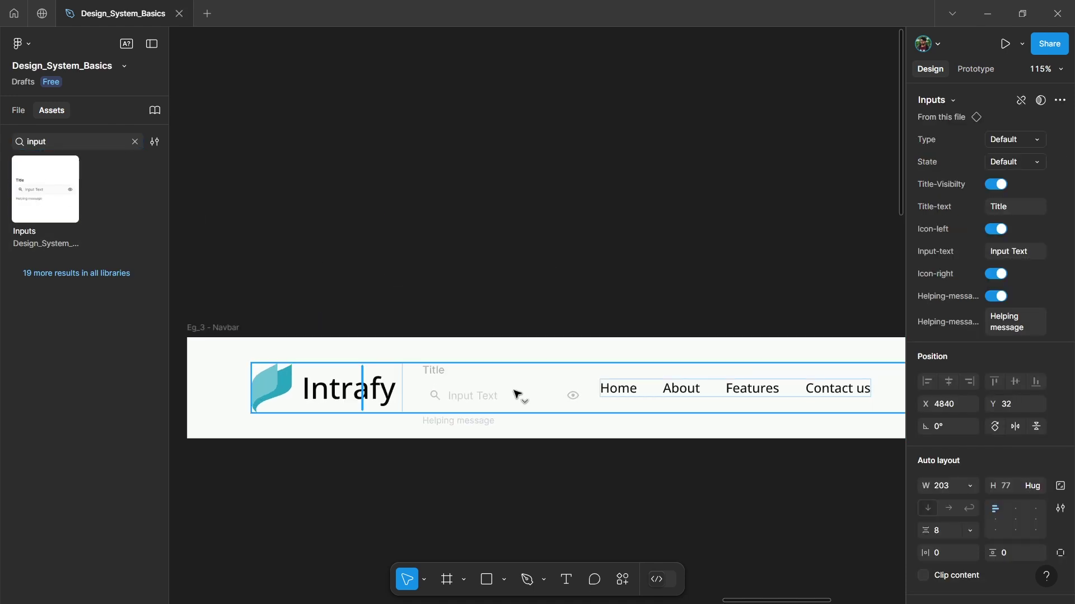
Make the navbar input a search field by hiding its title, right icon and helping message and setting Input-text to Search
scroll(434, 259, down, 1)
click(995, 185)
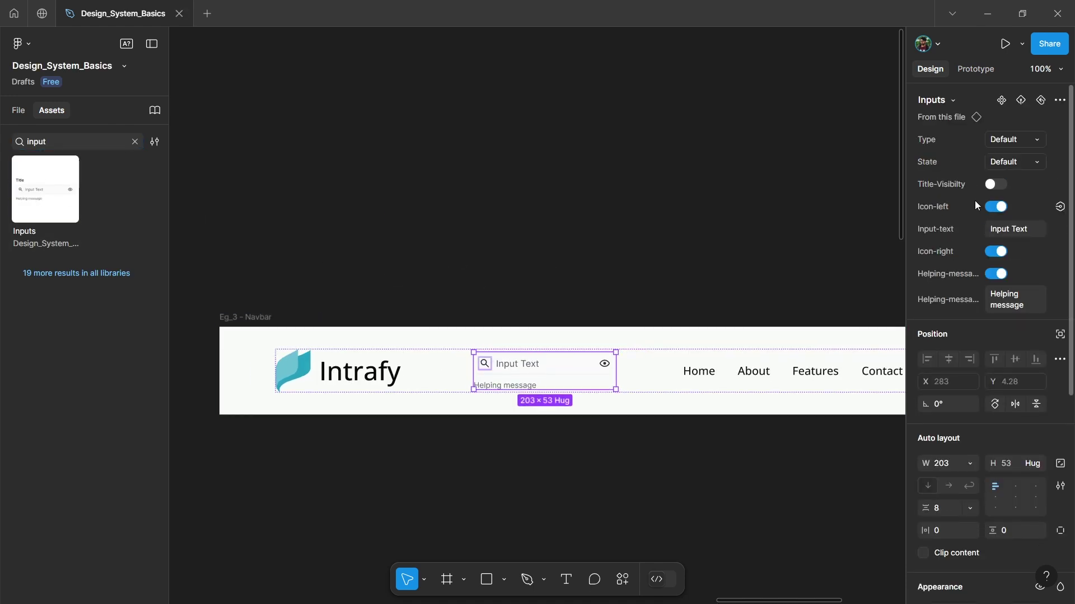
click(996, 277)
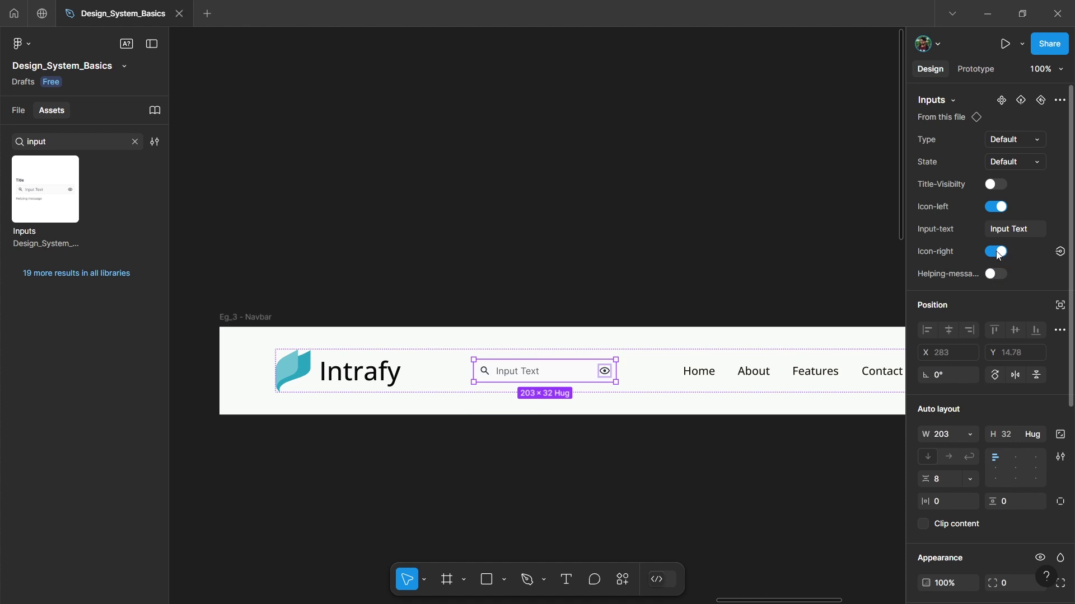
click(1017, 233)
text(Sear)
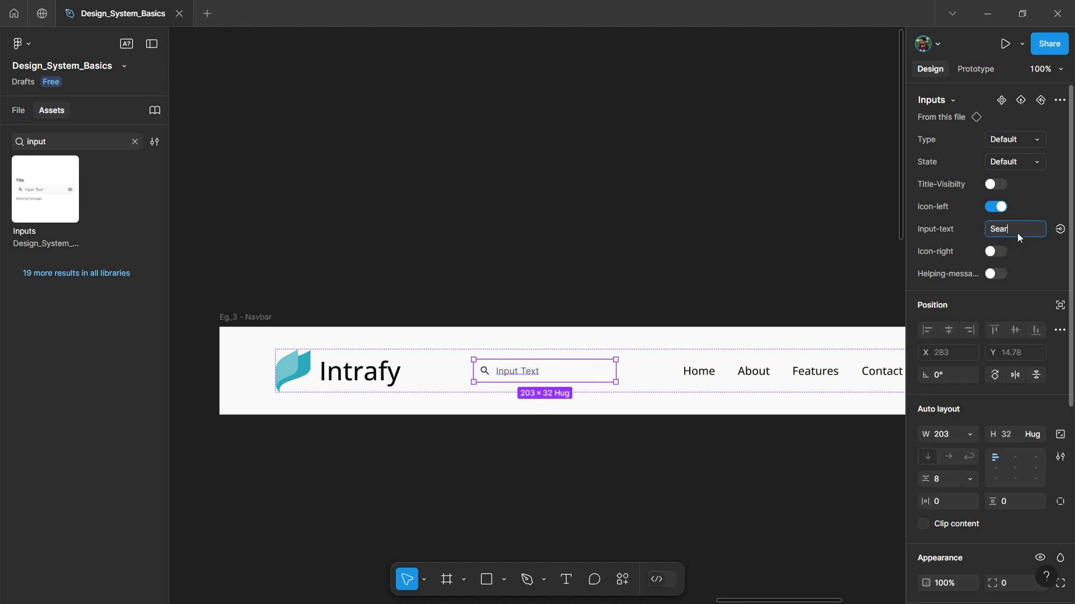
text(ch)
key(Return)
Widen the navbar's Search input to about 279
scroll(523, 427, down, 2)
scroll(523, 427, up, 1)
drag(467, 314, 488, 314)
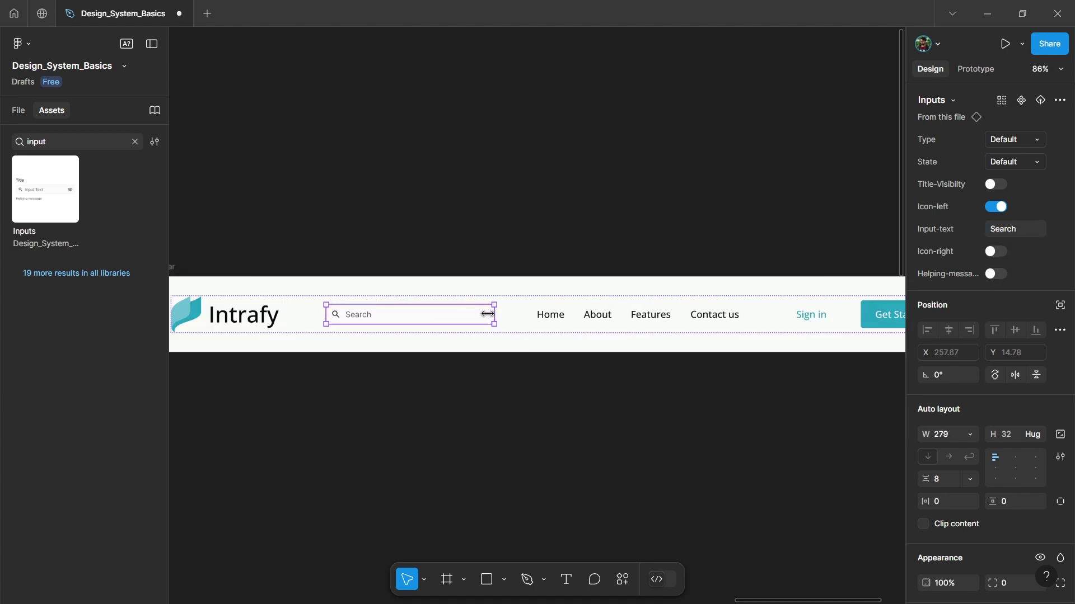
click(542, 236)
scroll(528, 208, down, 2)
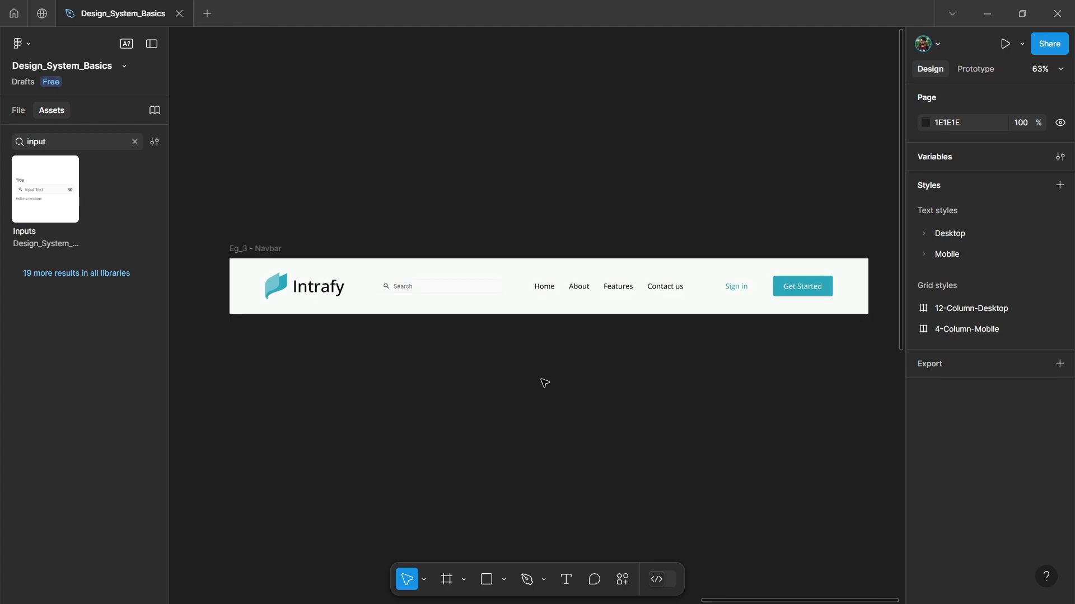